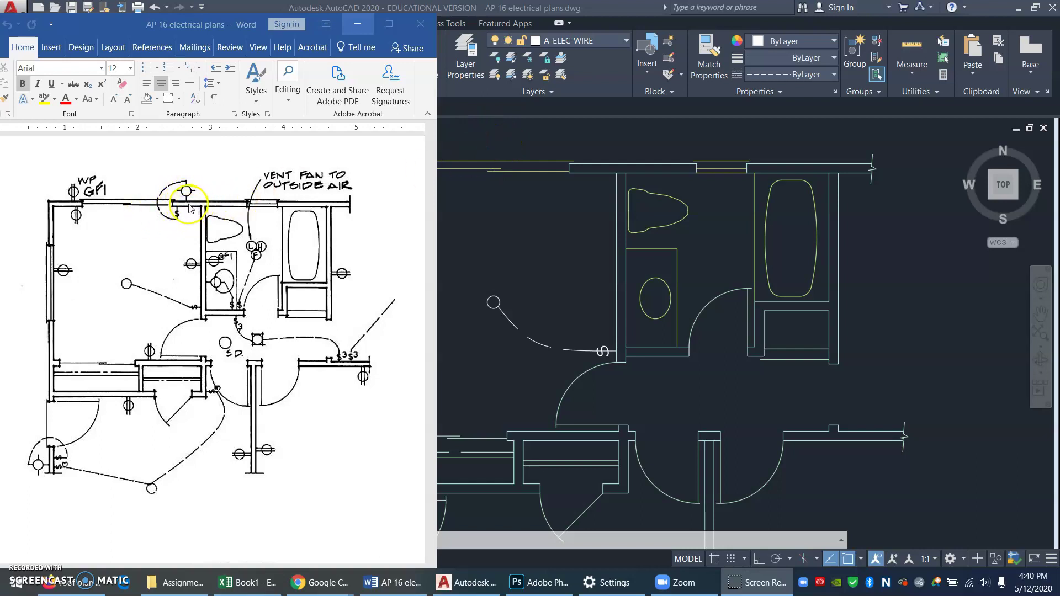
- Switch to the AutoCAD drawing and draw a 3-inch radius circle above the exterior wall section between the bedroom and bathroom windows
{"action": "left_click", "coordinate": [515, 143]}
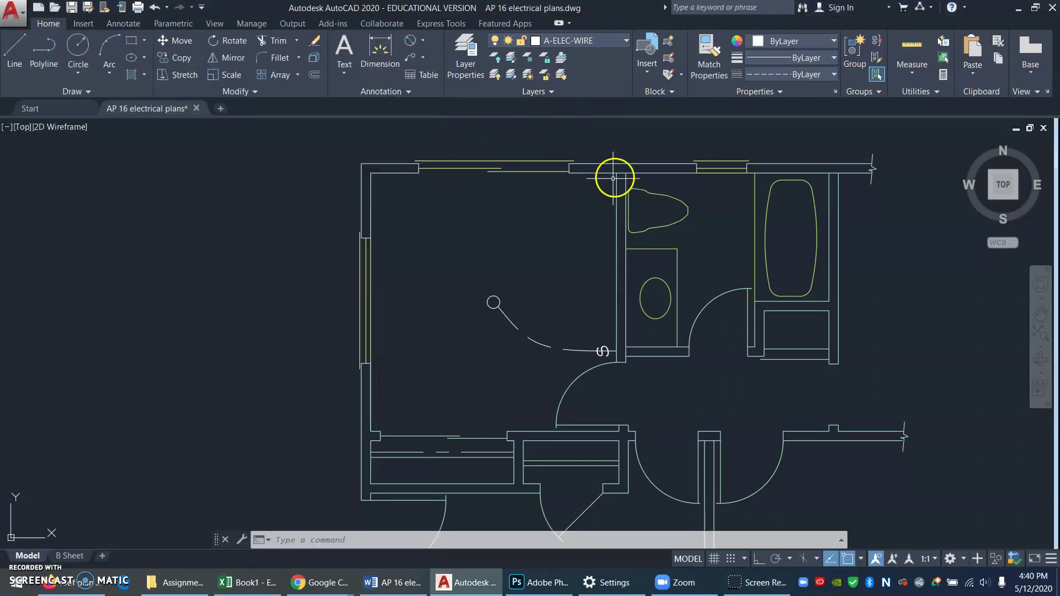
{"action": "type", "text": "p"}
{"action": "key", "text": "Return"}
{"action": "mouse_move", "coordinate": [635, 147]}
{"action": "left_mouse_down"}
{"action": "mouse_move", "coordinate": [615, 166]}
{"action": "mouse_move", "coordinate": [598, 163]}
{"action": "left_mouse_up"}
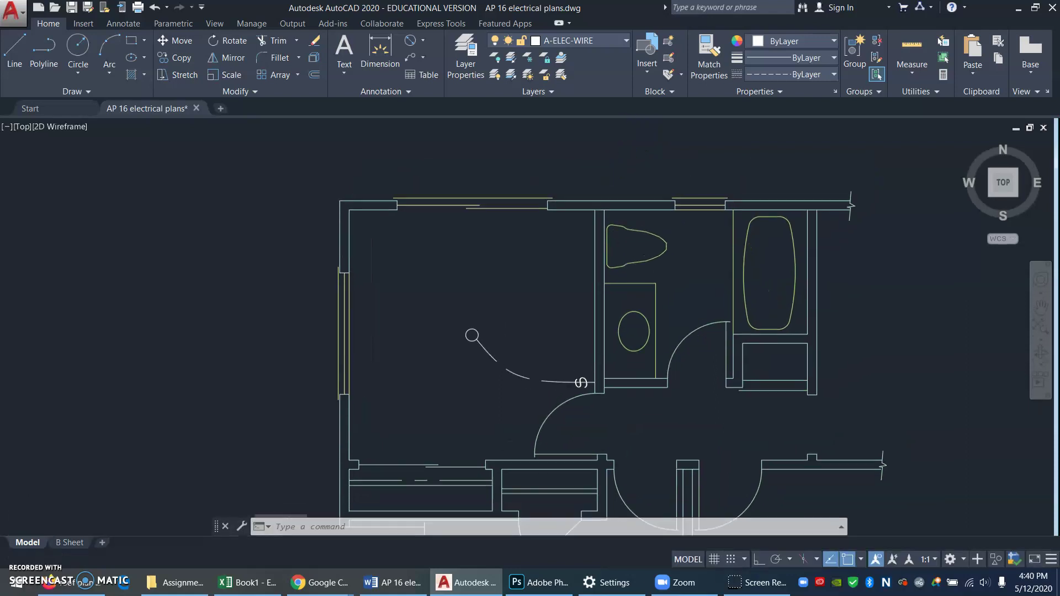
{"action": "key", "text": "Escape"}
{"action": "type", "text": "z"}
{"action": "key", "text": "Return"}
{"action": "left_click", "coordinate": [501, 233]}
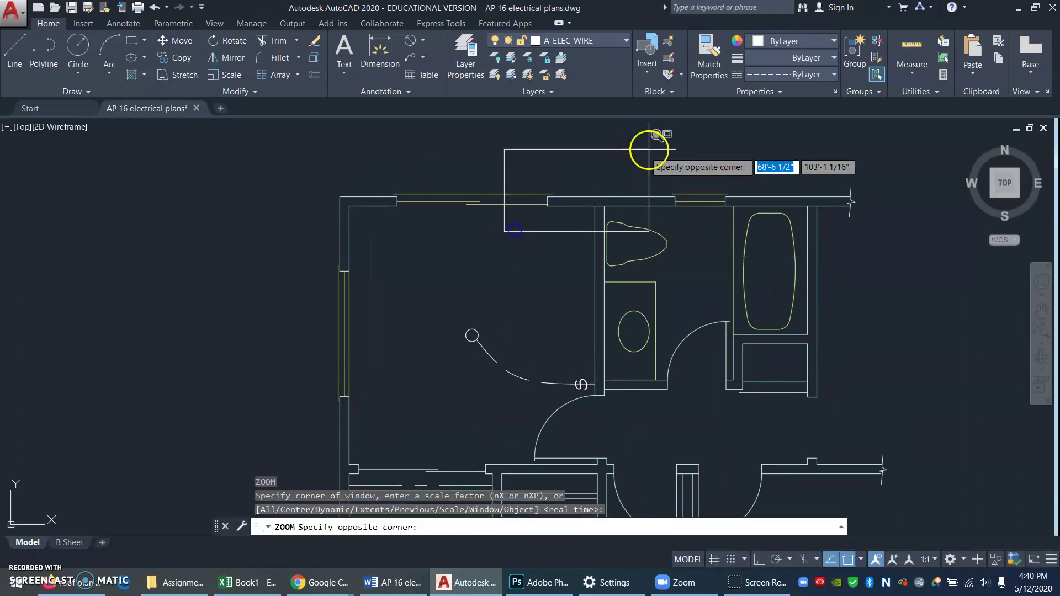
{"action": "left_click", "coordinate": [665, 128]}
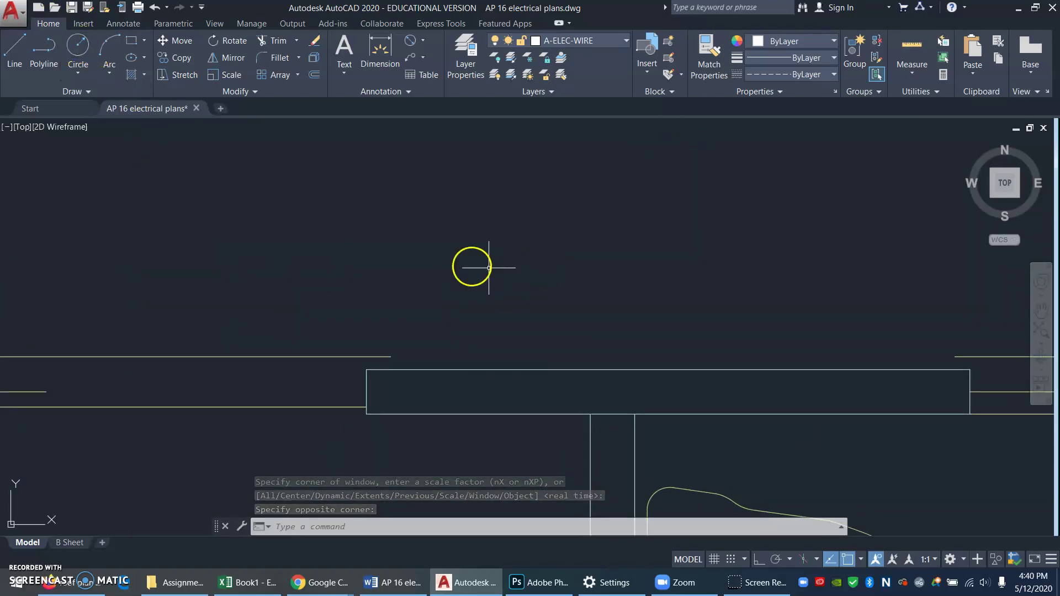
{"action": "left_click", "coordinate": [486, 221]}
{"action": "key", "text": "Return"}
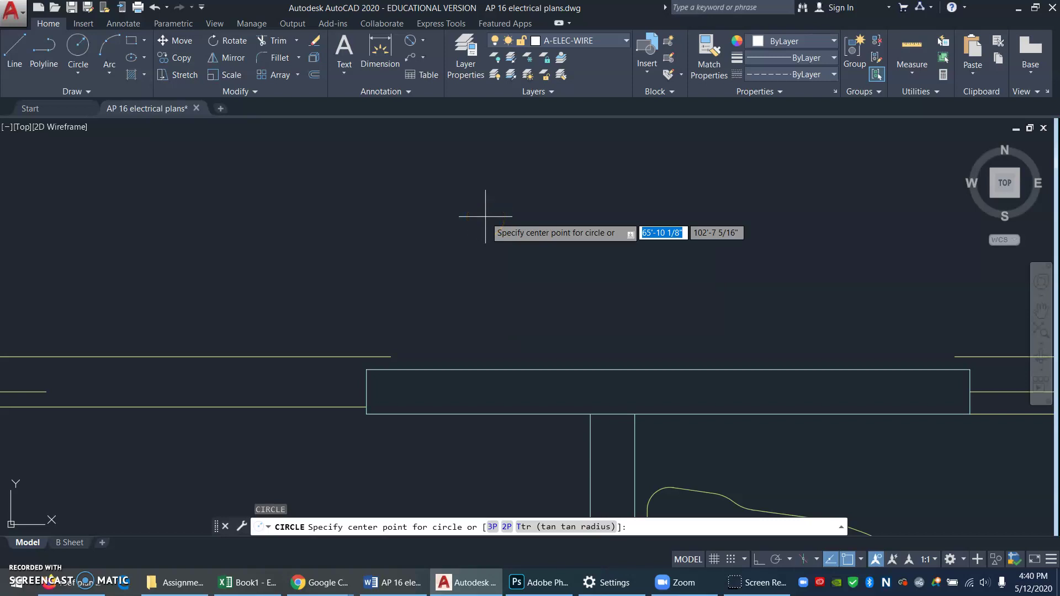
{"action": "left_click", "coordinate": [486, 217]}
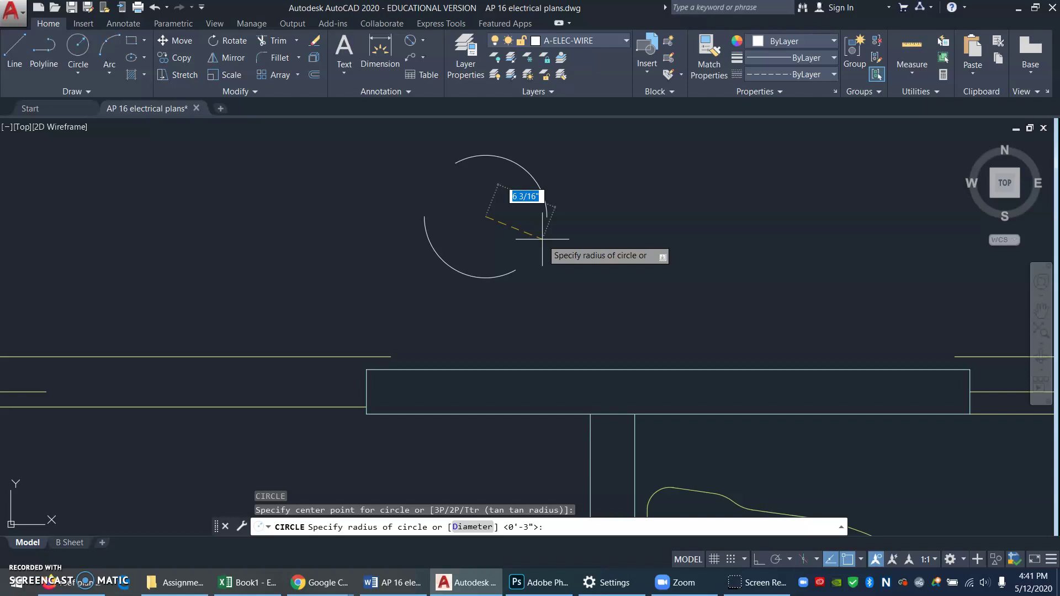
{"action": "key", "text": "Return"}
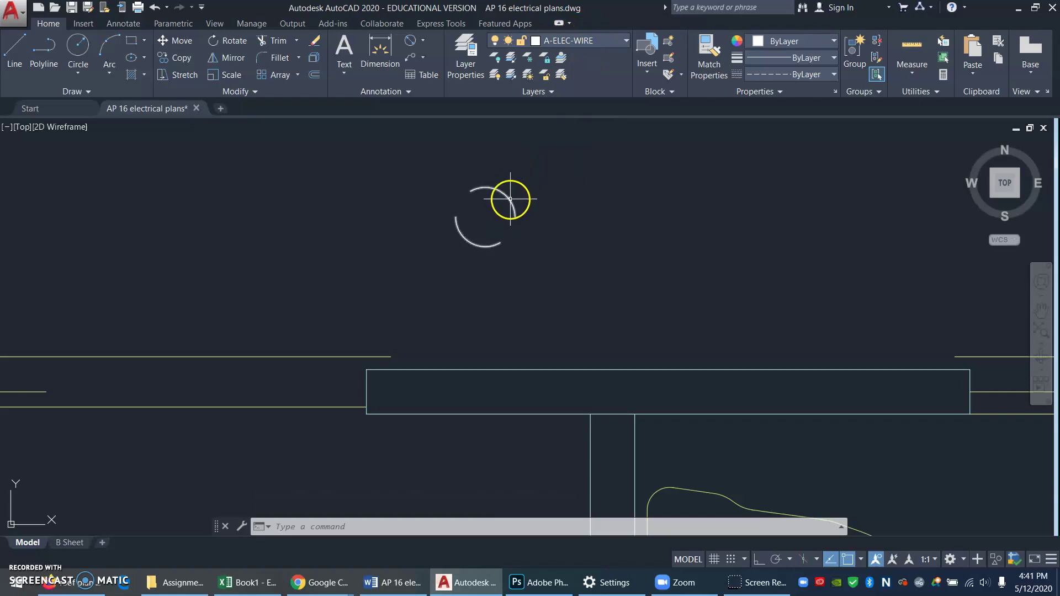
- Move the new circle to layer A-ELEC-SYMB and make that layer current
{"action": "left_click", "coordinate": [510, 200]}
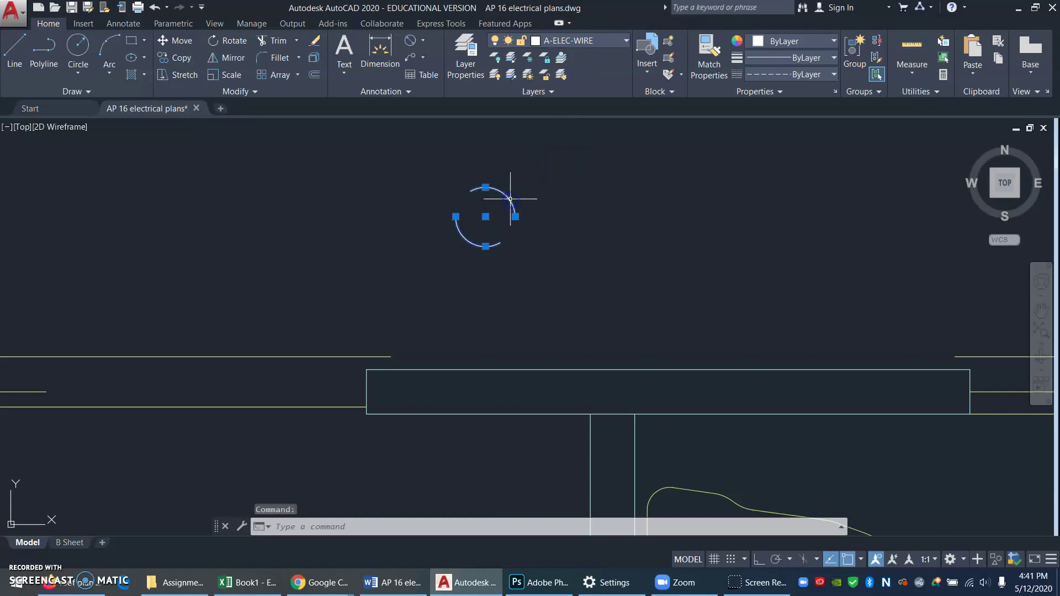
{"action": "left_click", "coordinate": [626, 43]}
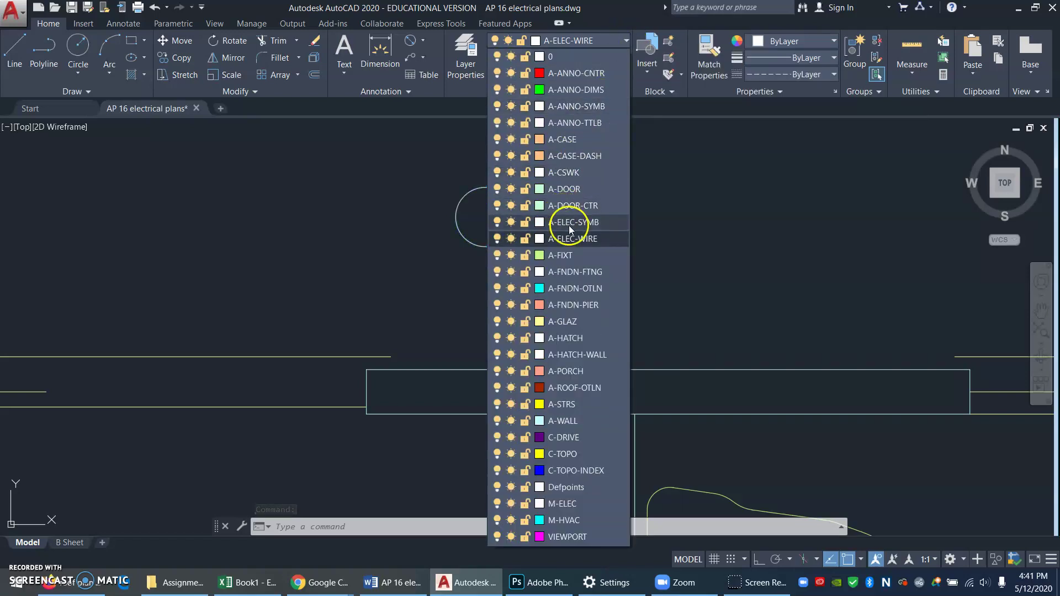
{"action": "left_click", "coordinate": [568, 222]}
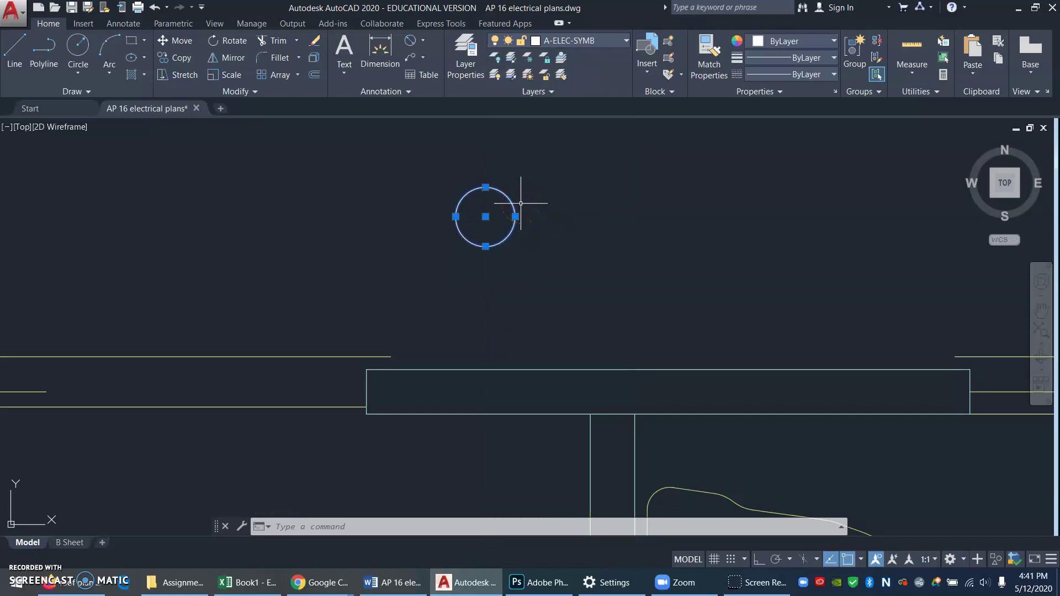
{"action": "key", "text": "Escape"}
{"action": "key", "text": "Escape"}
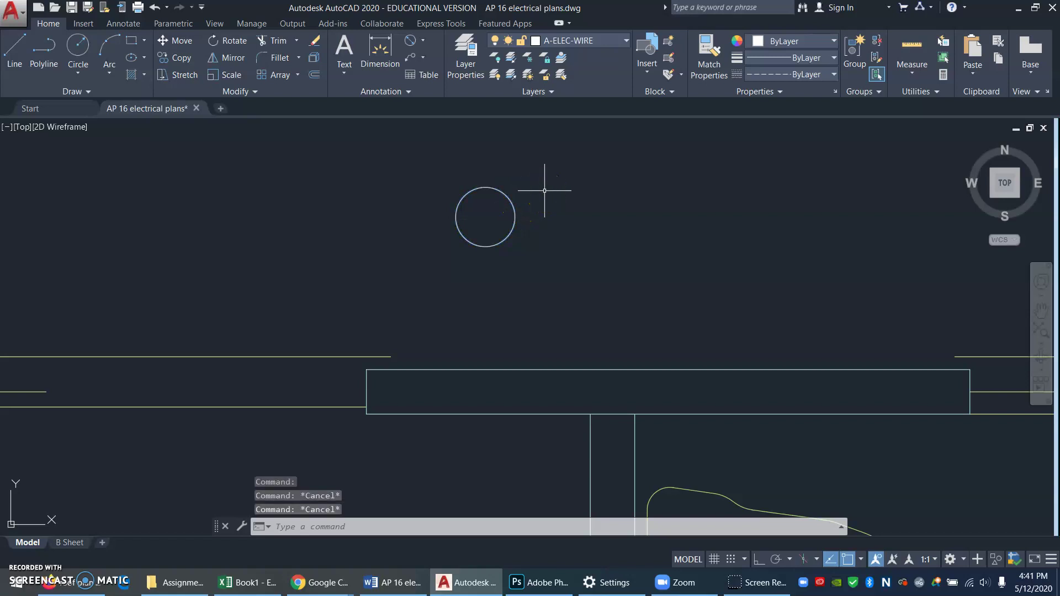
{"action": "left_click", "coordinate": [623, 42]}
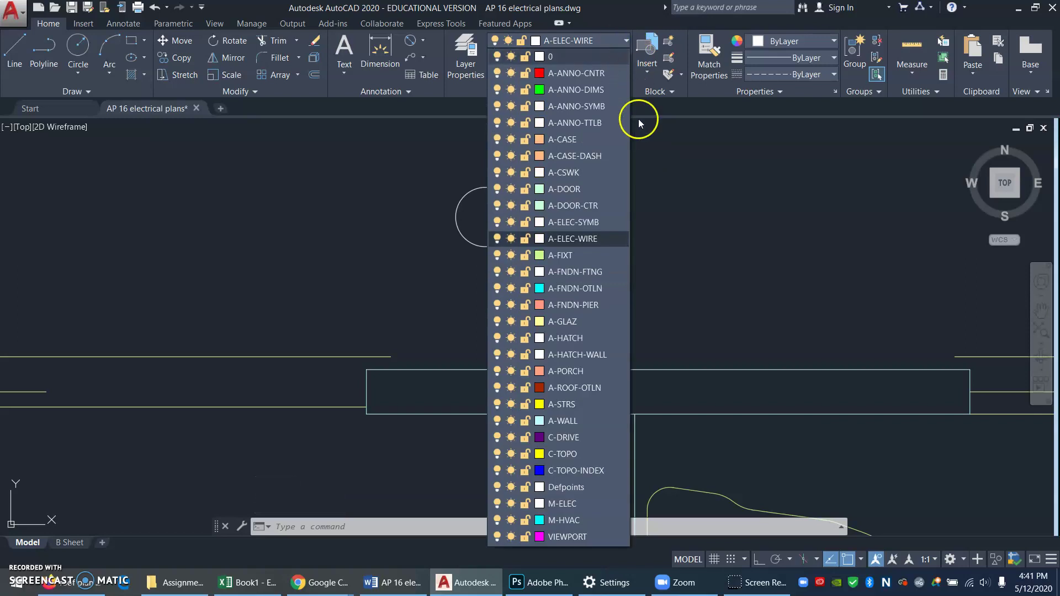
{"action": "left_click", "coordinate": [593, 223]}
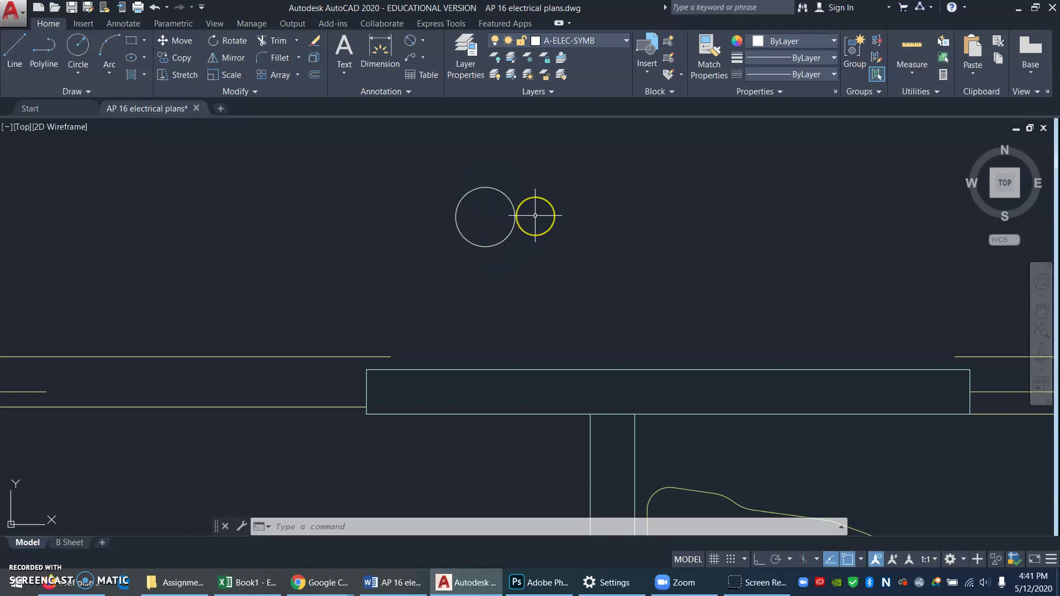
- Draw a concentric circle with a 5-inch radius around the small circle
{"action": "type", "text": "c"}
{"action": "key", "text": "Return"}
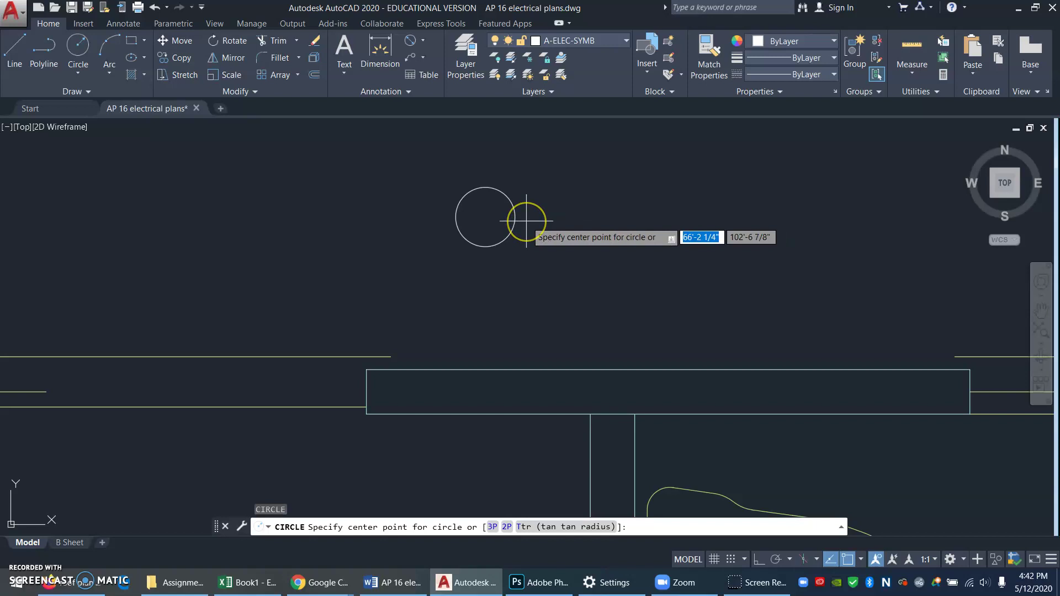
{"action": "left_click", "coordinate": [485, 217]}
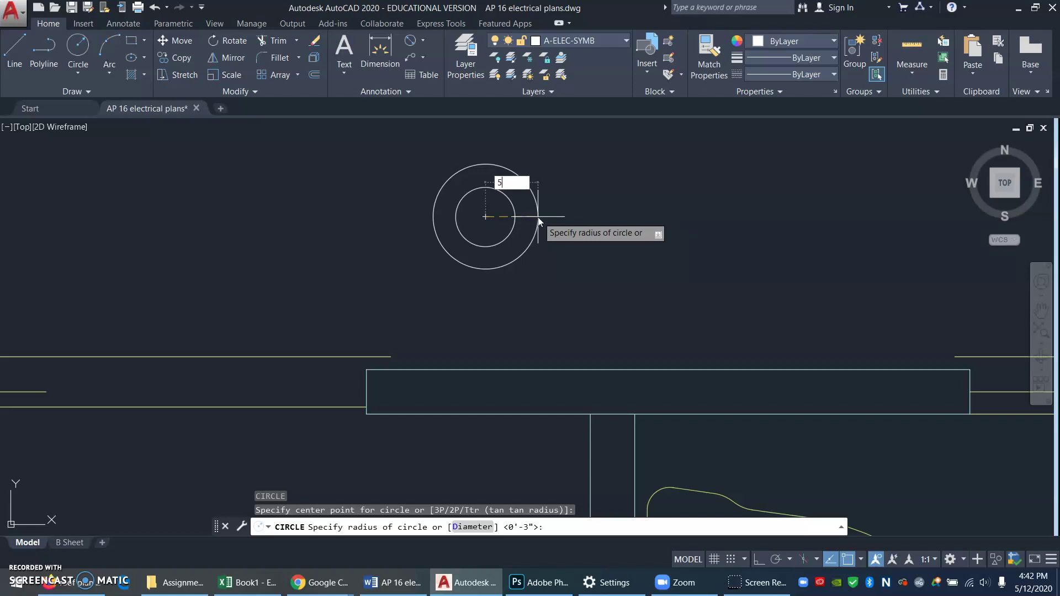
{"action": "key", "text": "Return"}
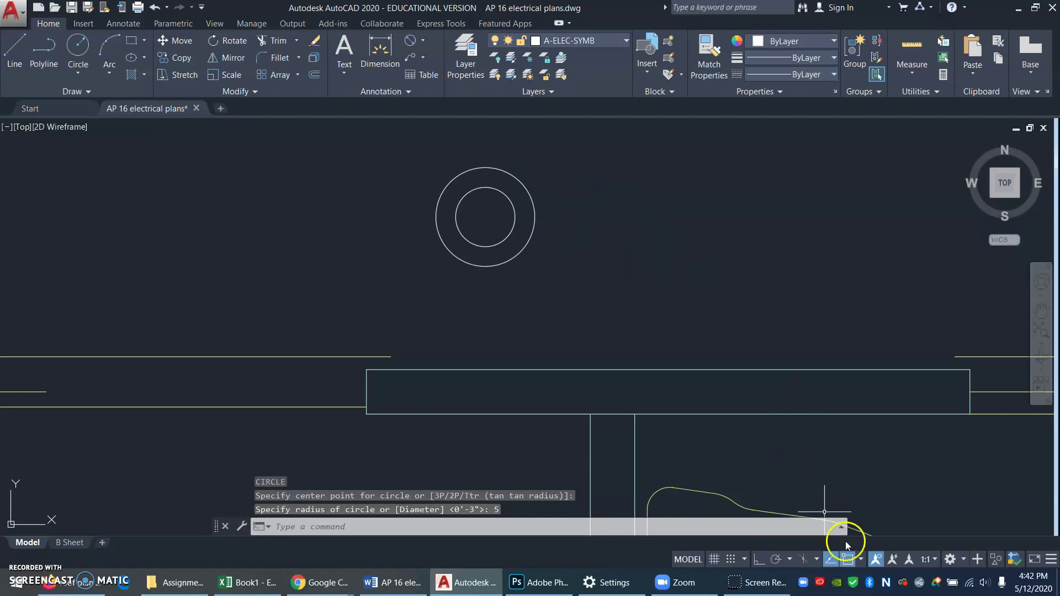
- Draw two short lines joining the inner and outer circles at their right and top quadrants
{"action": "left_click", "coordinate": [859, 559]}
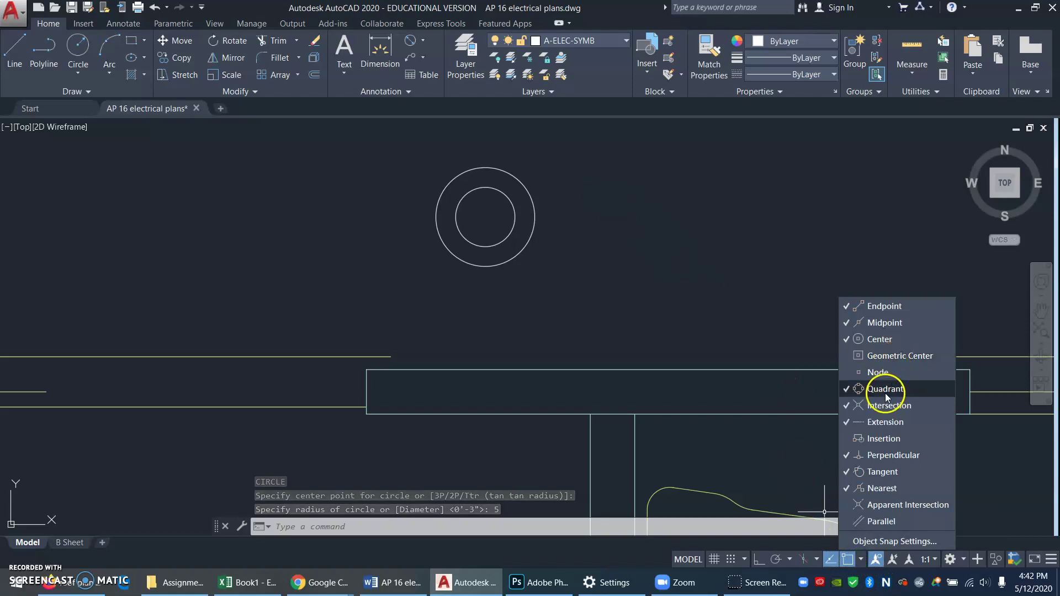
{"action": "left_click", "coordinate": [860, 561]}
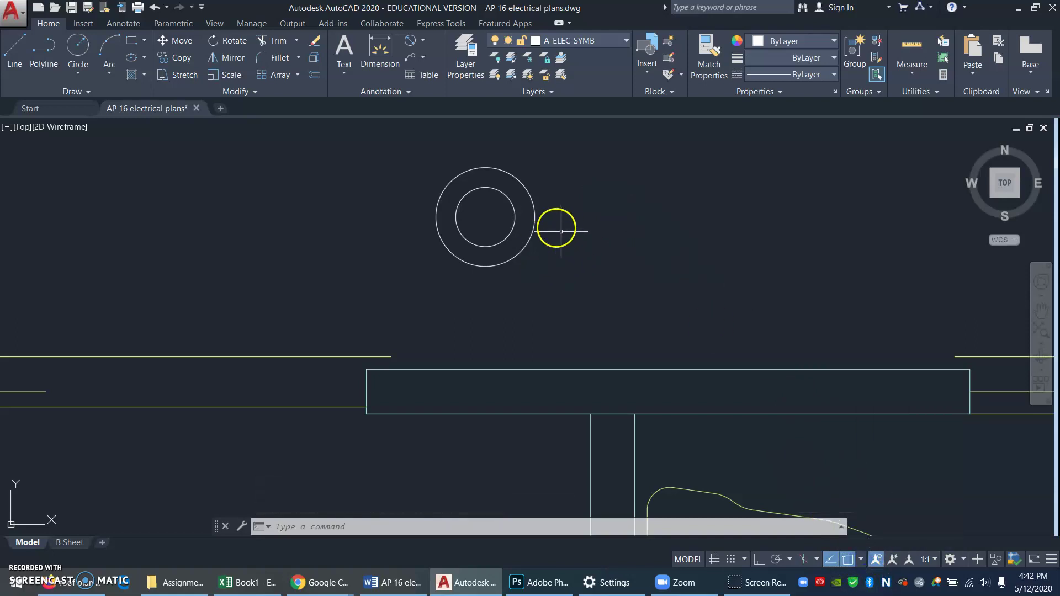
{"action": "type", "text": "l"}
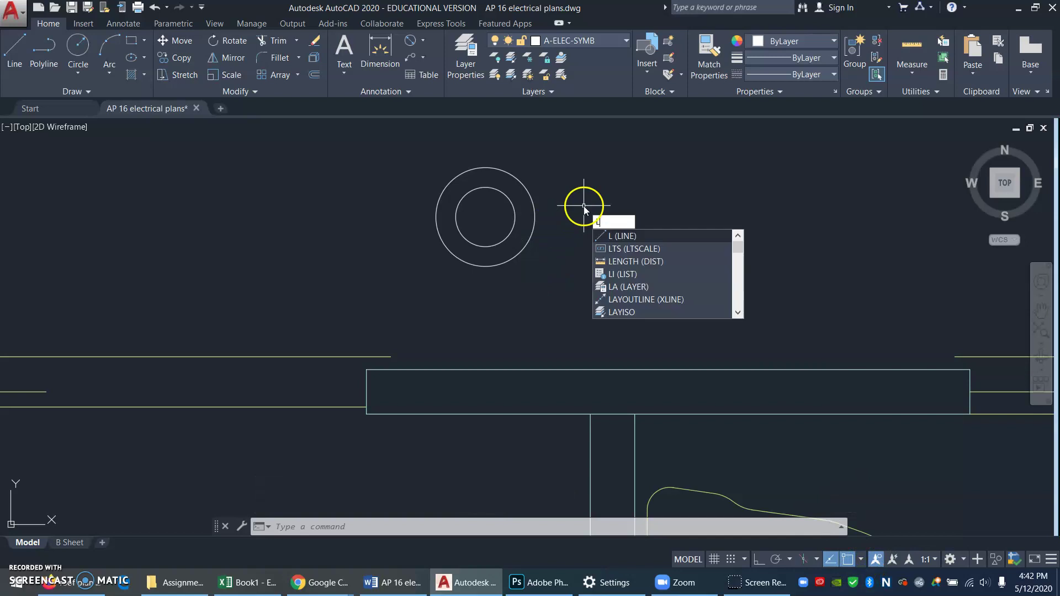
{"action": "key", "text": "Return"}
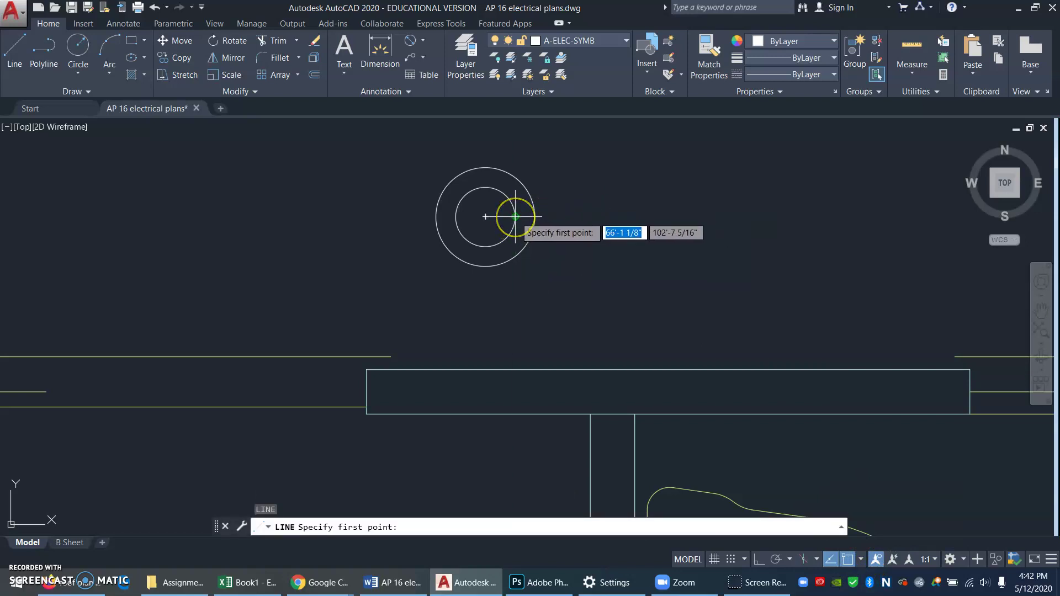
{"action": "left_click", "coordinate": [515, 217]}
{"action": "left_click", "coordinate": [535, 216]}
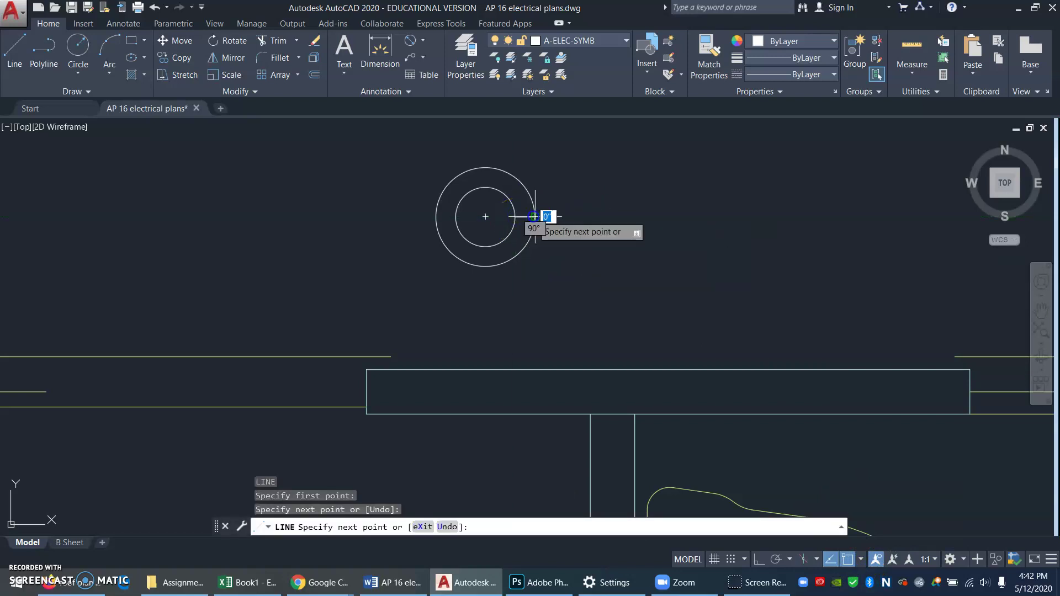
{"action": "key", "text": "Return"}
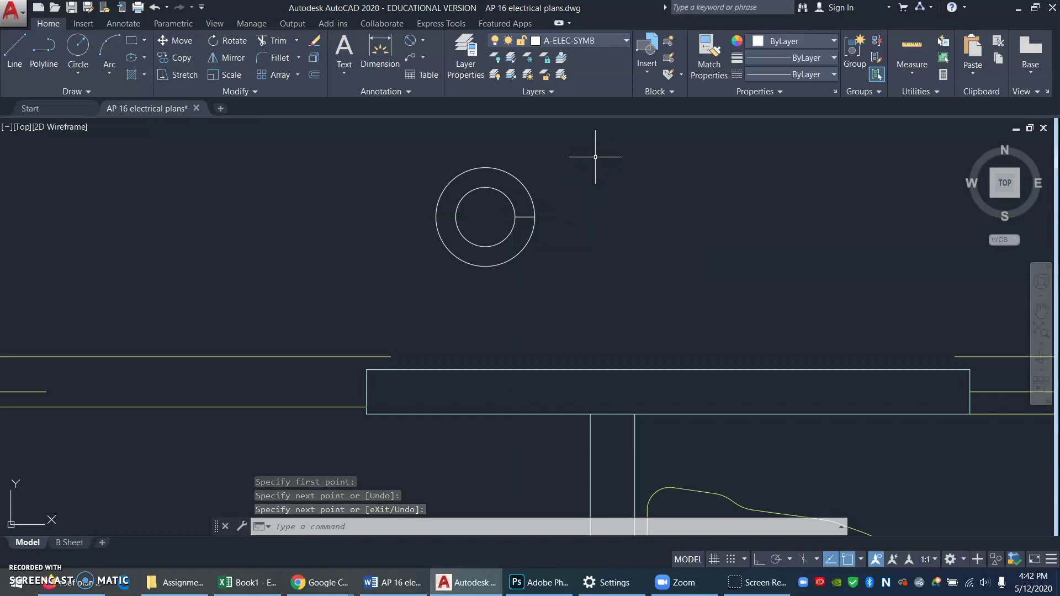
{"action": "key", "text": "Return"}
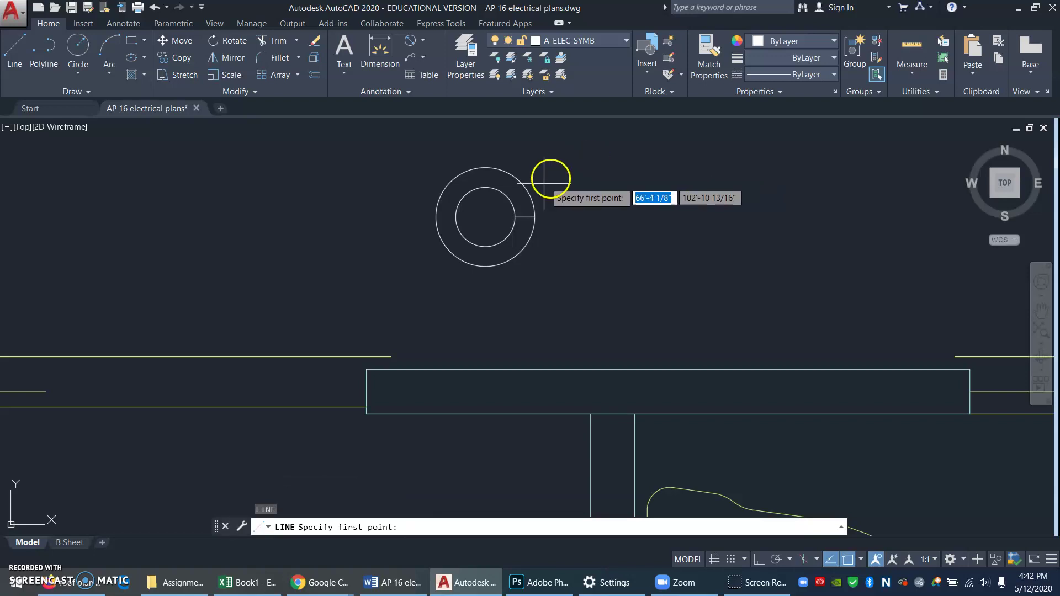
{"action": "left_click", "coordinate": [485, 187]}
{"action": "left_click", "coordinate": [485, 167]}
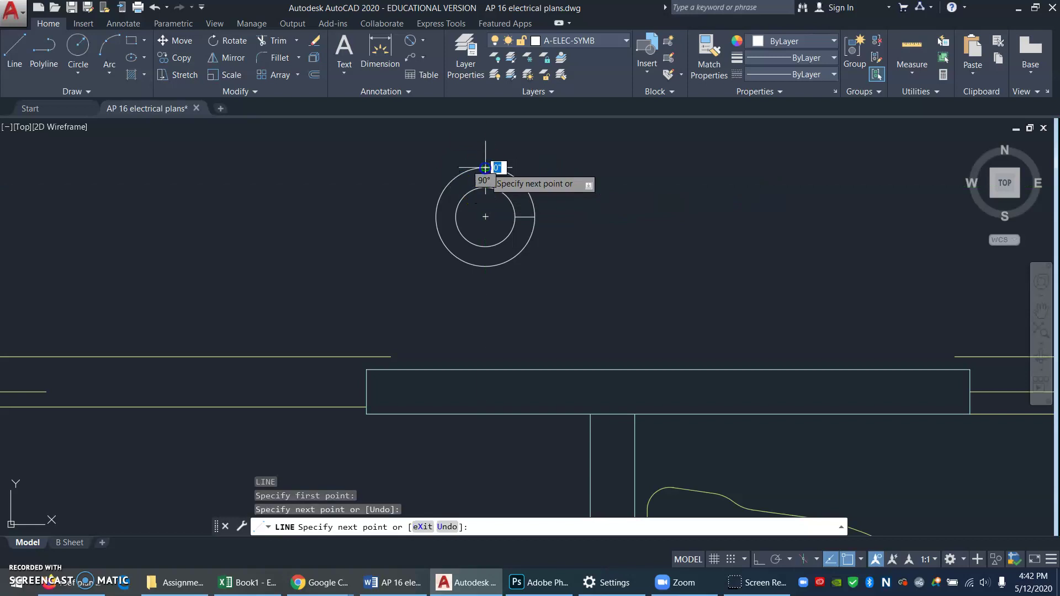
{"action": "key", "text": "Return"}
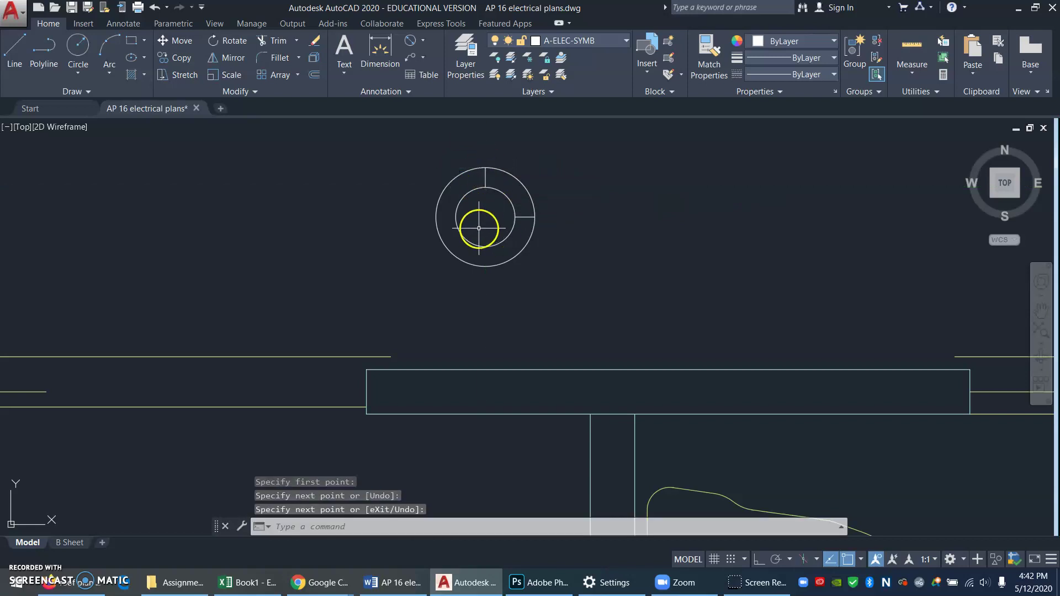
- Draw two short lines joining the inner and outer circles at their left and bottom quadrants
{"action": "key", "text": "Return"}
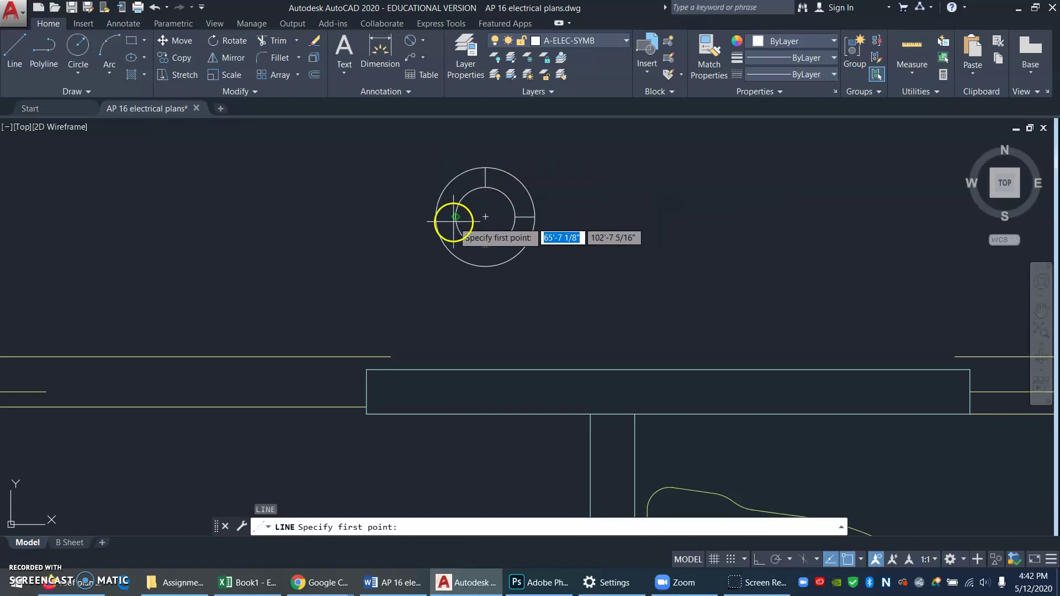
{"action": "left_click", "coordinate": [455, 216]}
{"action": "left_click", "coordinate": [436, 216]}
{"action": "key", "text": "Return"}
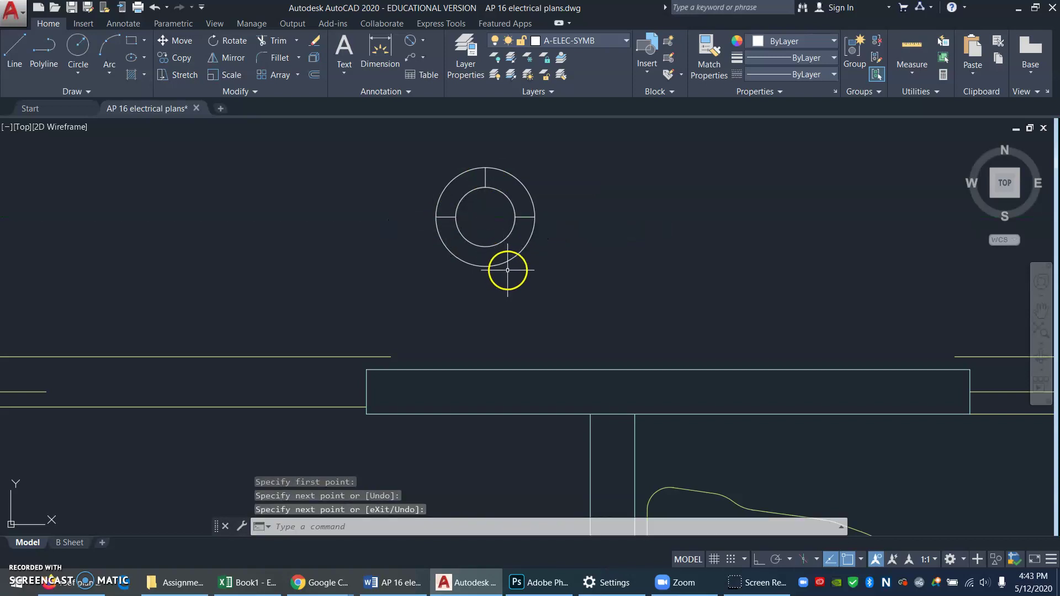
{"action": "key", "text": "Return"}
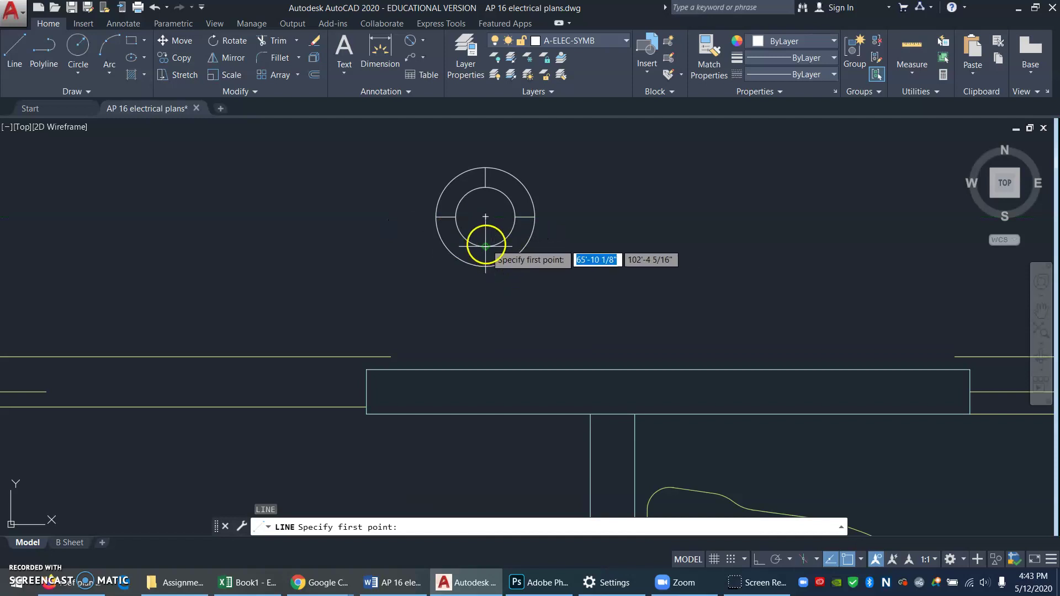
{"action": "left_click", "coordinate": [486, 246]}
{"action": "left_click", "coordinate": [485, 266]}
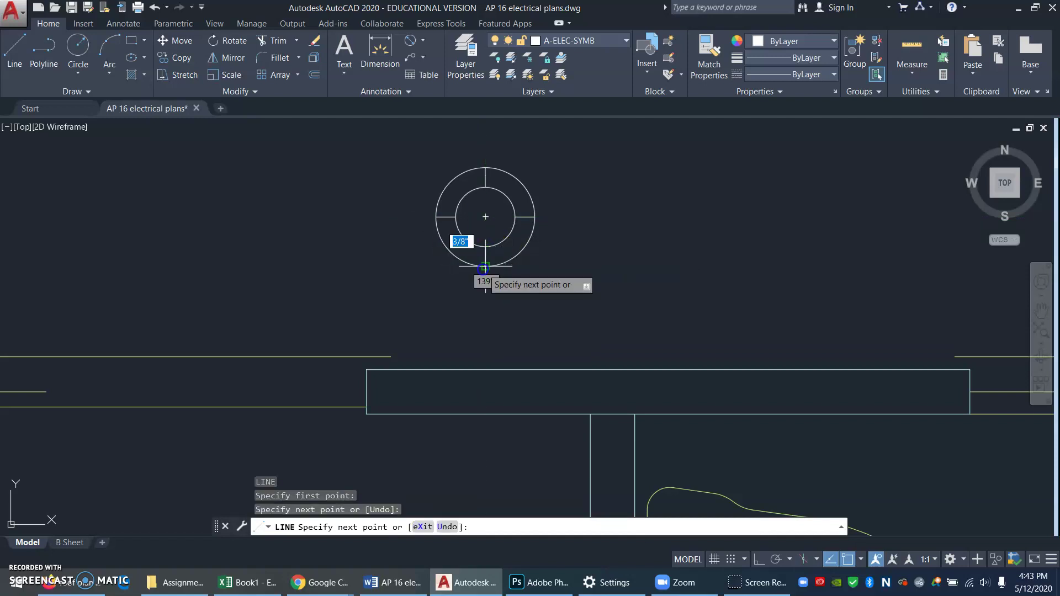
{"action": "key", "text": "Return"}
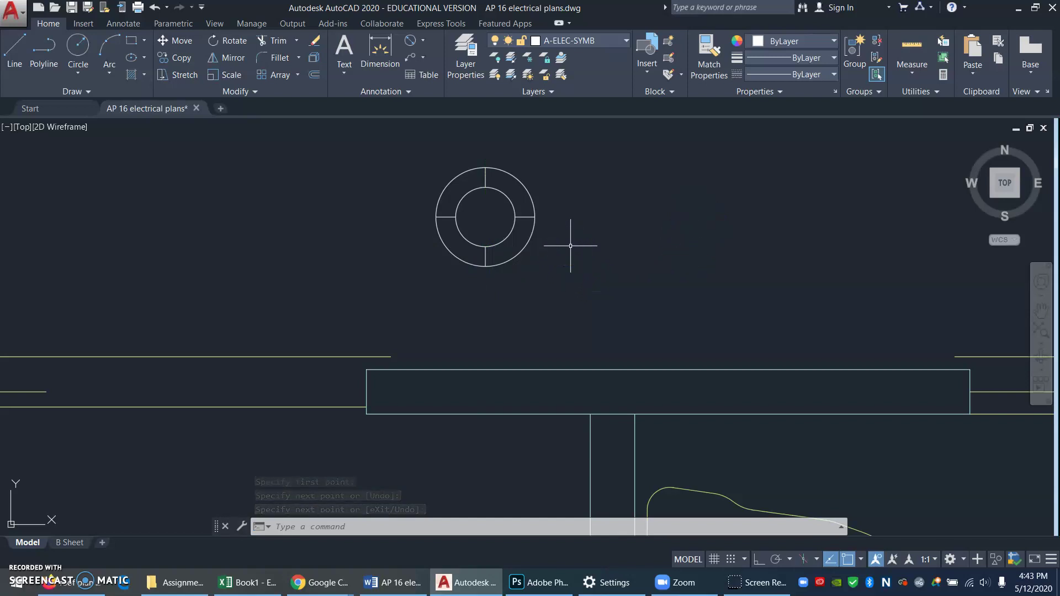
- Erase the outer 5-inch radius circle, leaving the inner circle and its four short lines
{"action": "type", "text": "e"}
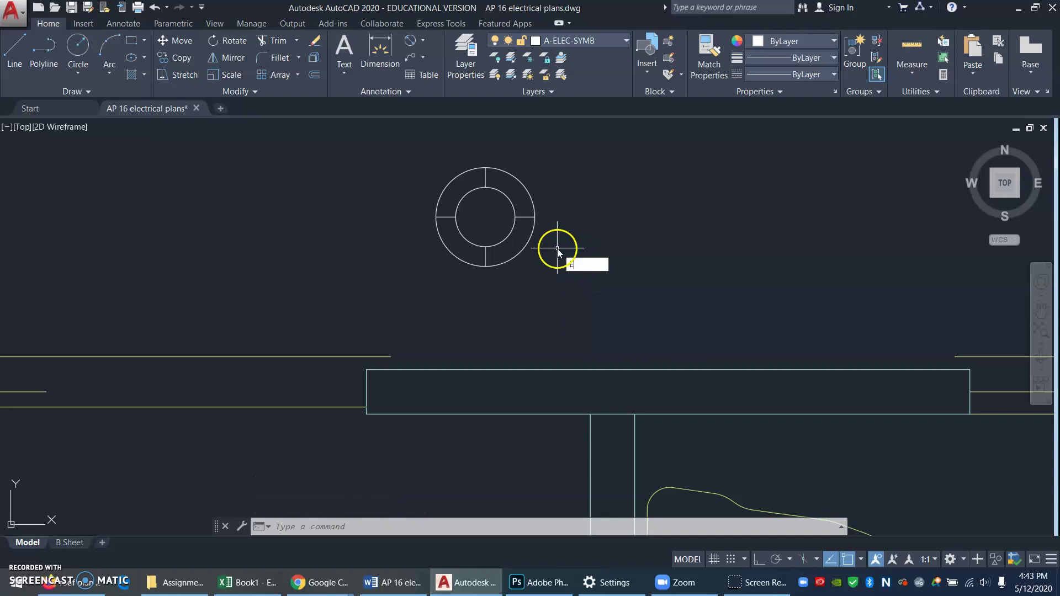
{"action": "key", "text": "Return"}
{"action": "left_click", "coordinate": [551, 241]}
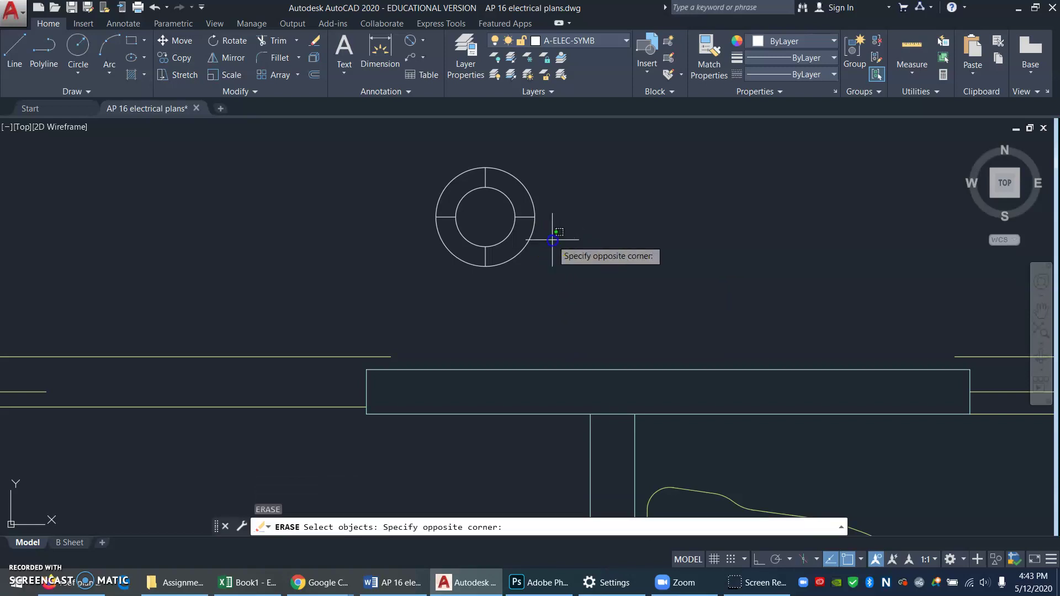
{"action": "left_click", "coordinate": [516, 258]}
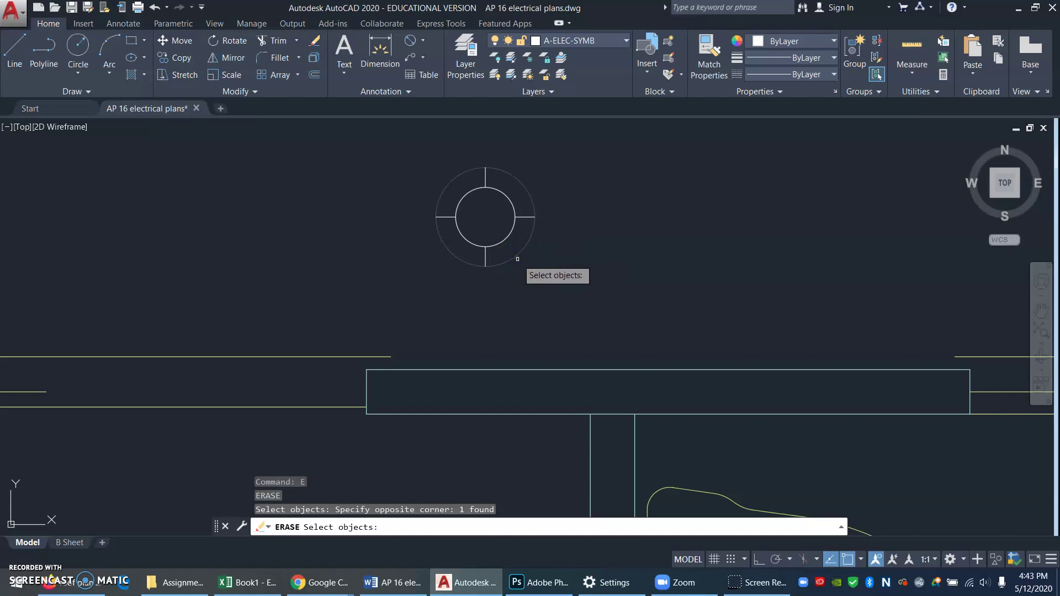
{"action": "key", "text": "Return"}
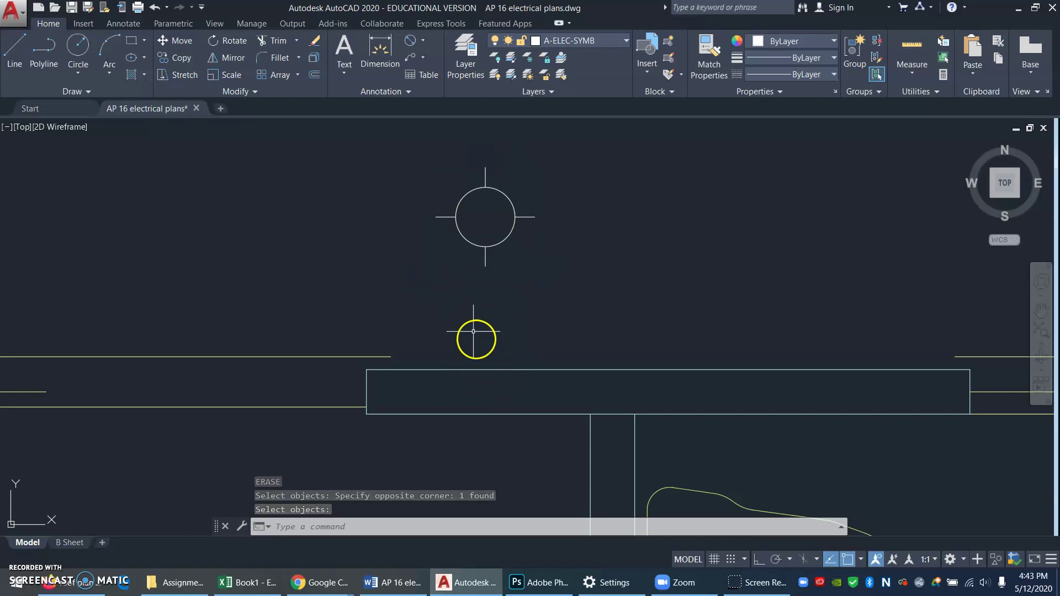
- Move the light fixture symbol by the end of its bottom line so it touches the exterior wall's outer face directly below
{"action": "type", "text": "m"}
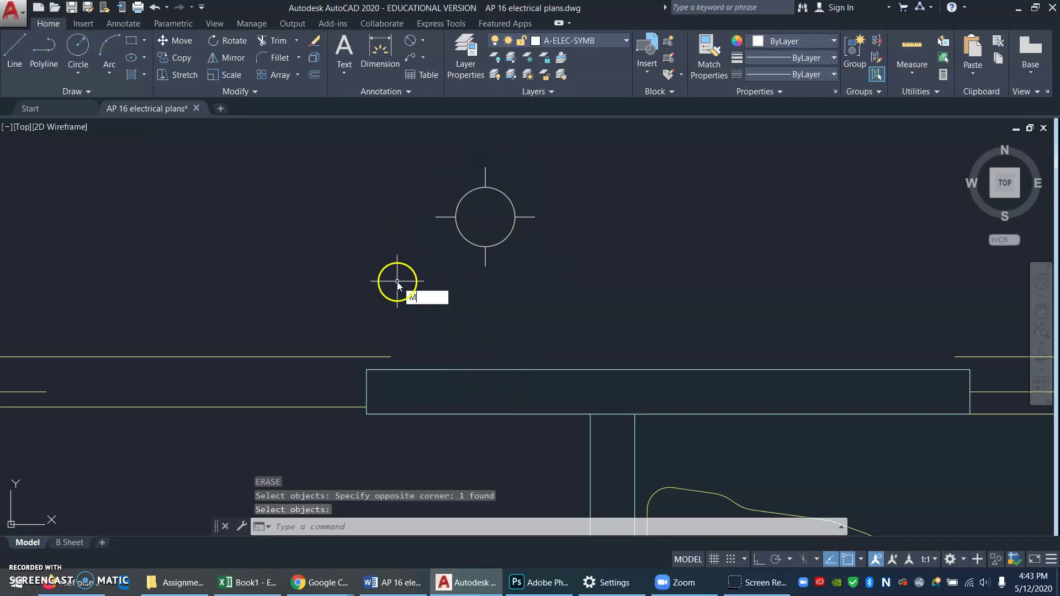
{"action": "key", "text": "Return"}
{"action": "left_click", "coordinate": [397, 281]}
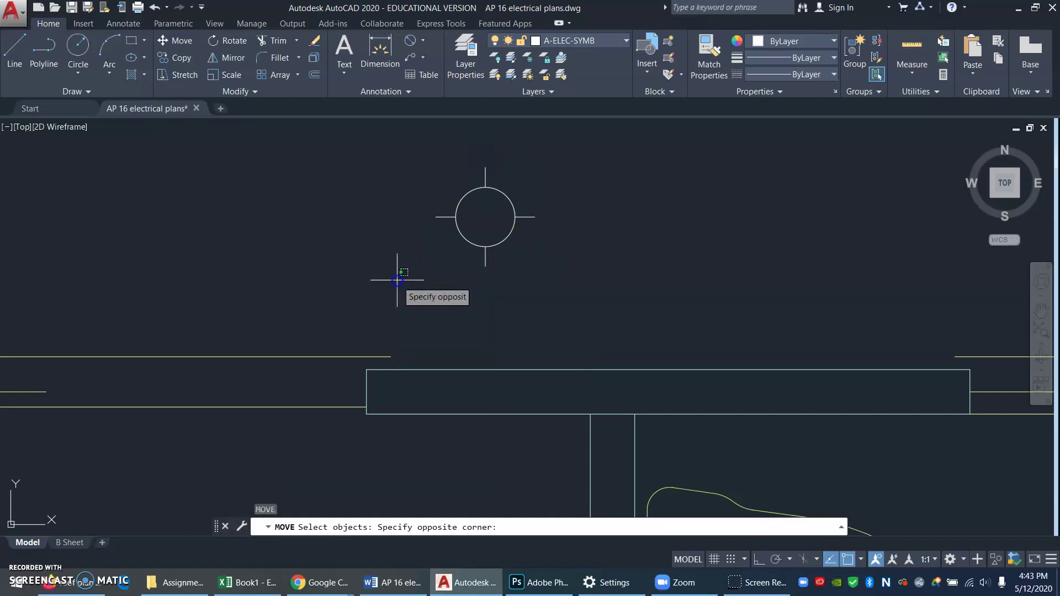
{"action": "left_click", "coordinate": [576, 145]}
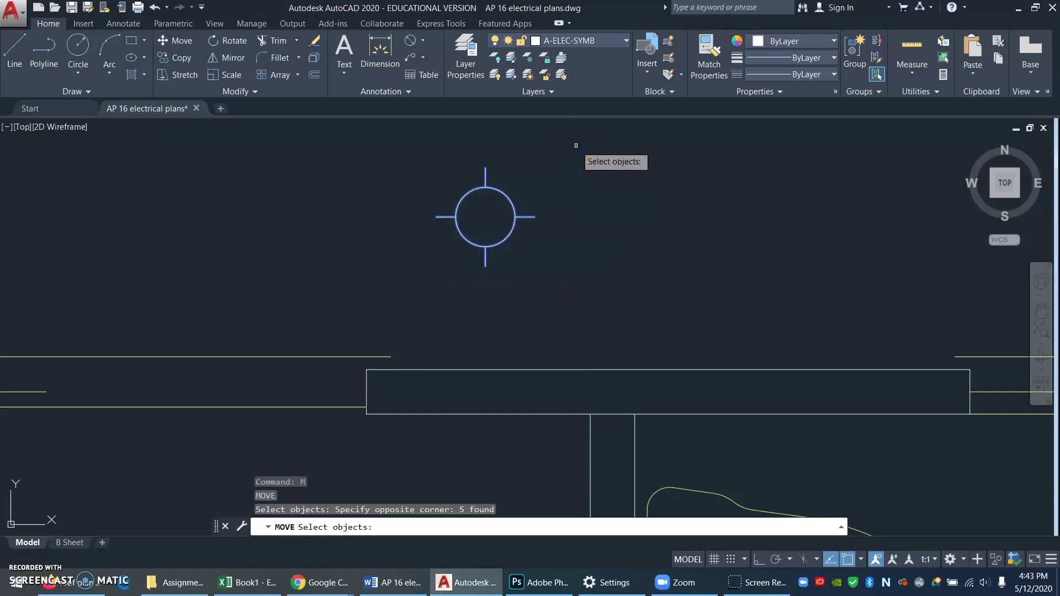
{"action": "right_click", "coordinate": [699, 209]}
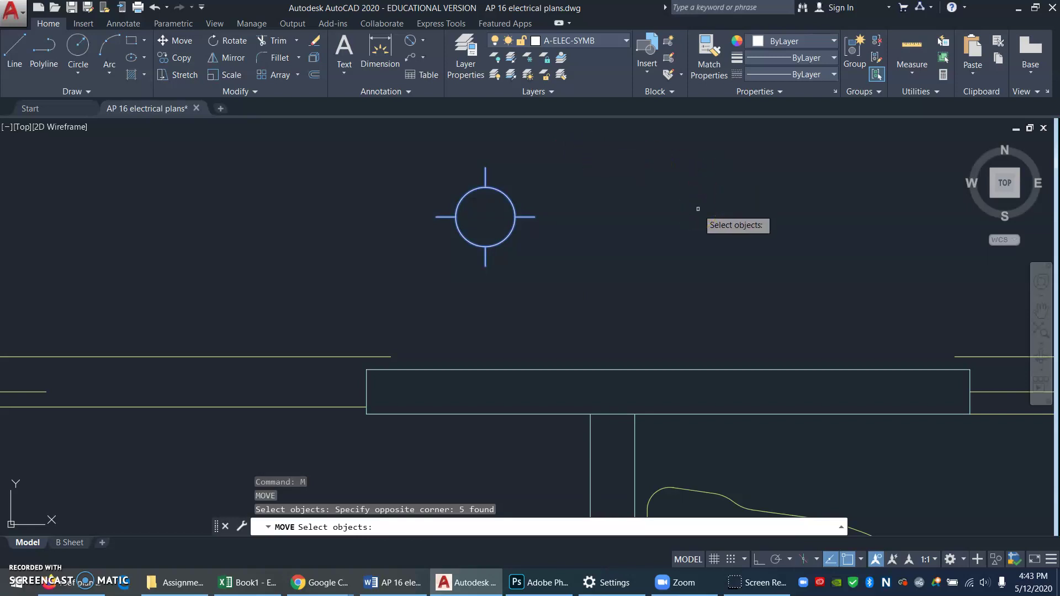
{"action": "right_click", "coordinate": [690, 210]}
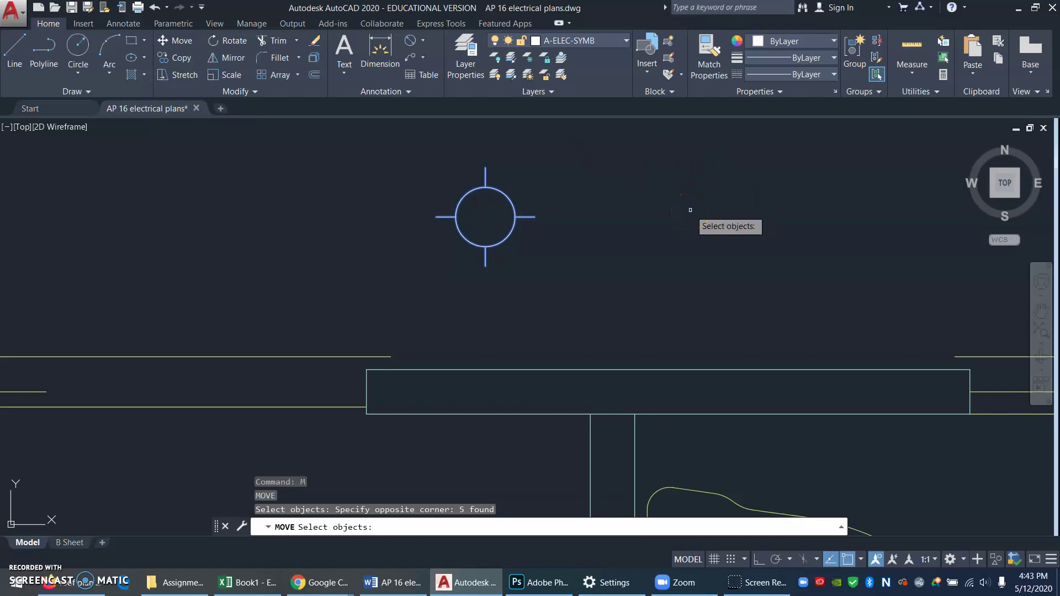
{"action": "right_click", "coordinate": [690, 210]}
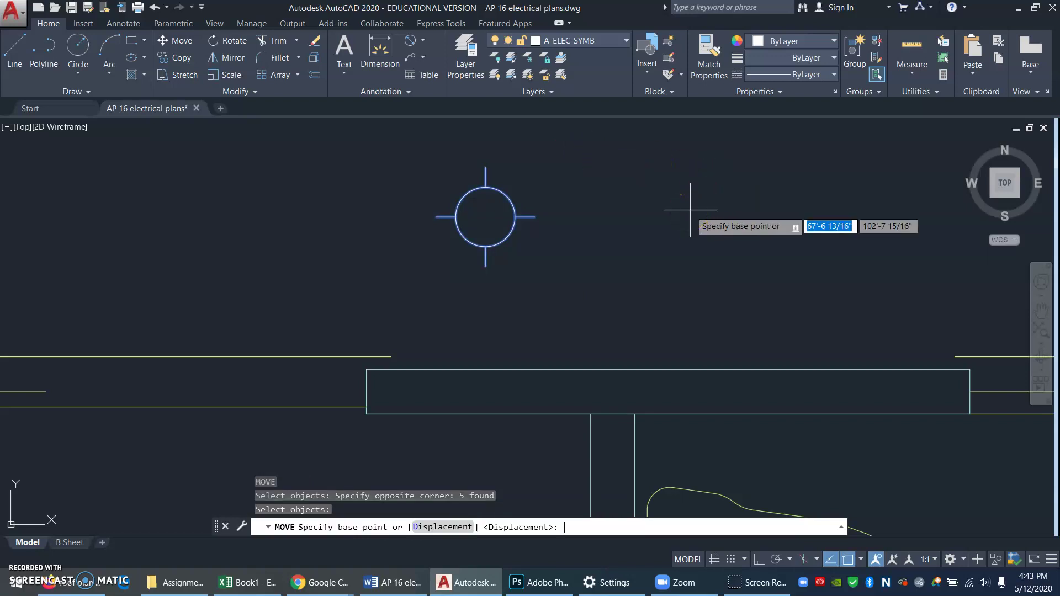
{"action": "left_click", "coordinate": [485, 267]}
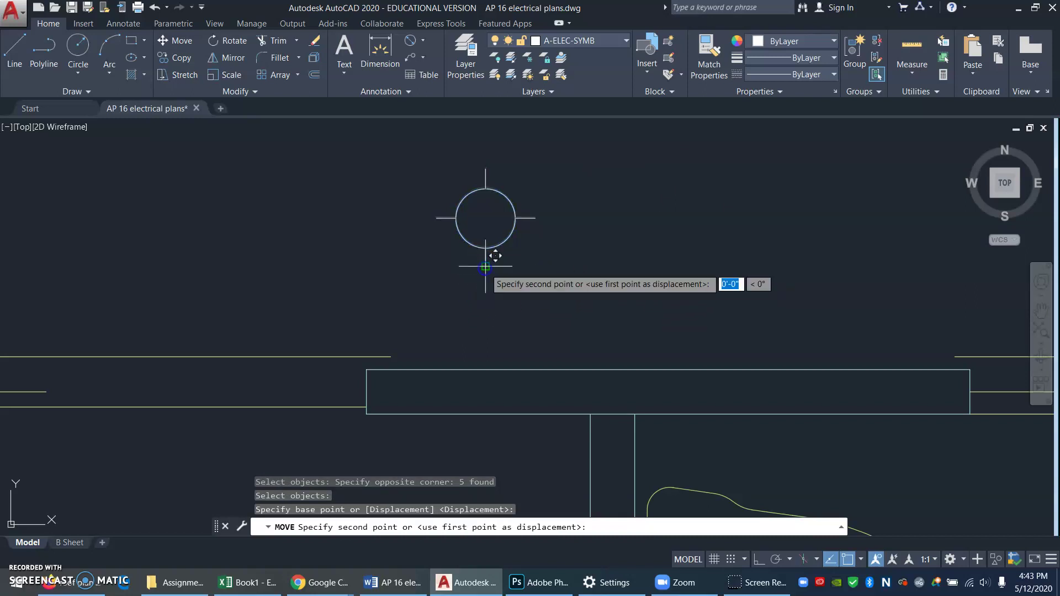
{"action": "left_click", "coordinate": [495, 359]}
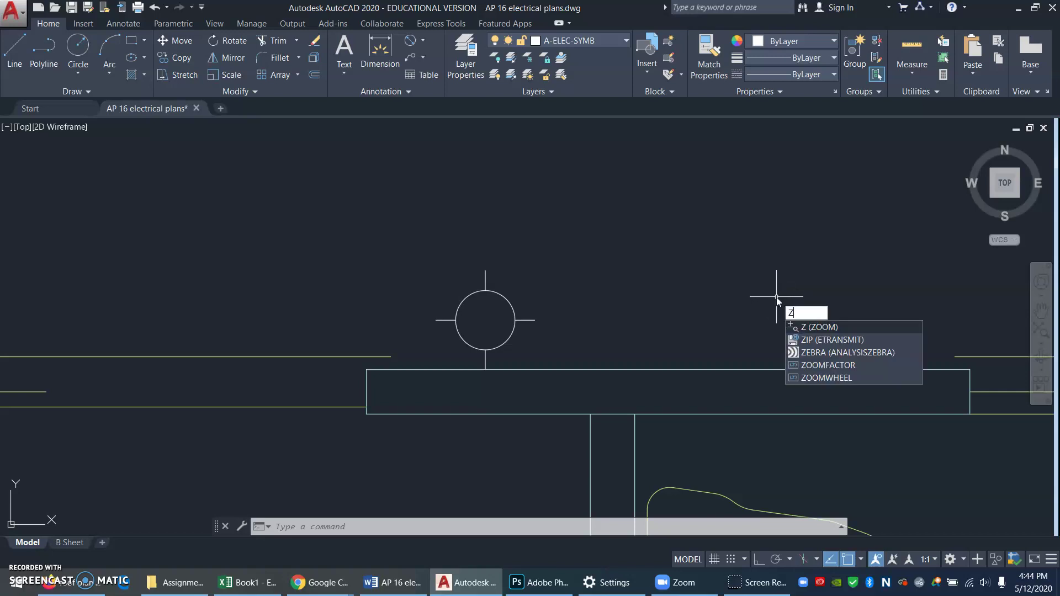
- Zoom to the bathroom in the drawing and examine its vent fan, light and heater symbols in the Word reference plan
{"action": "key", "text": "Return"}
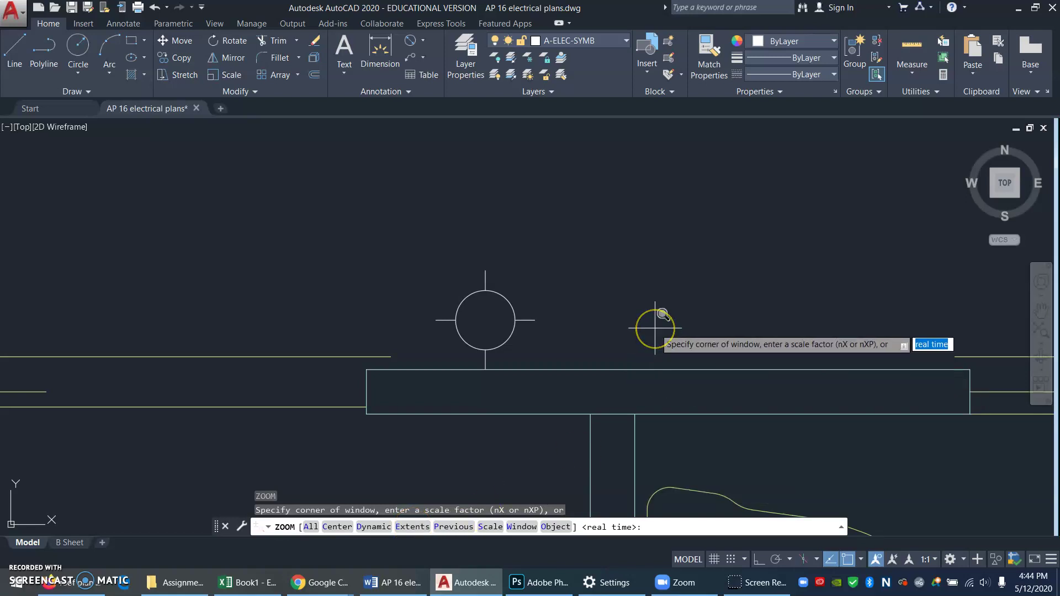
{"action": "type", "text": "E"}
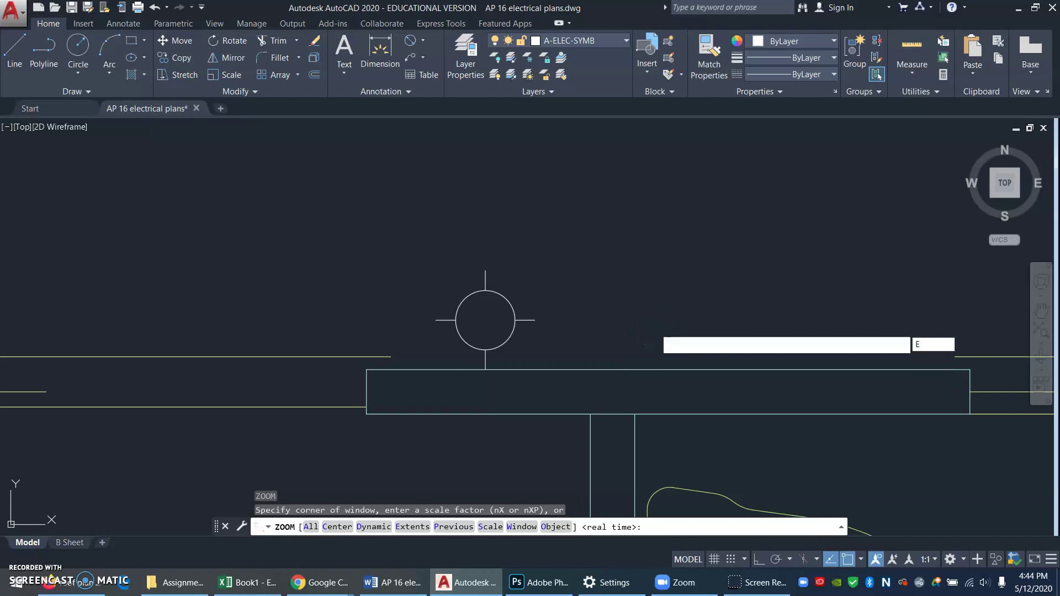
{"action": "key", "text": "Return"}
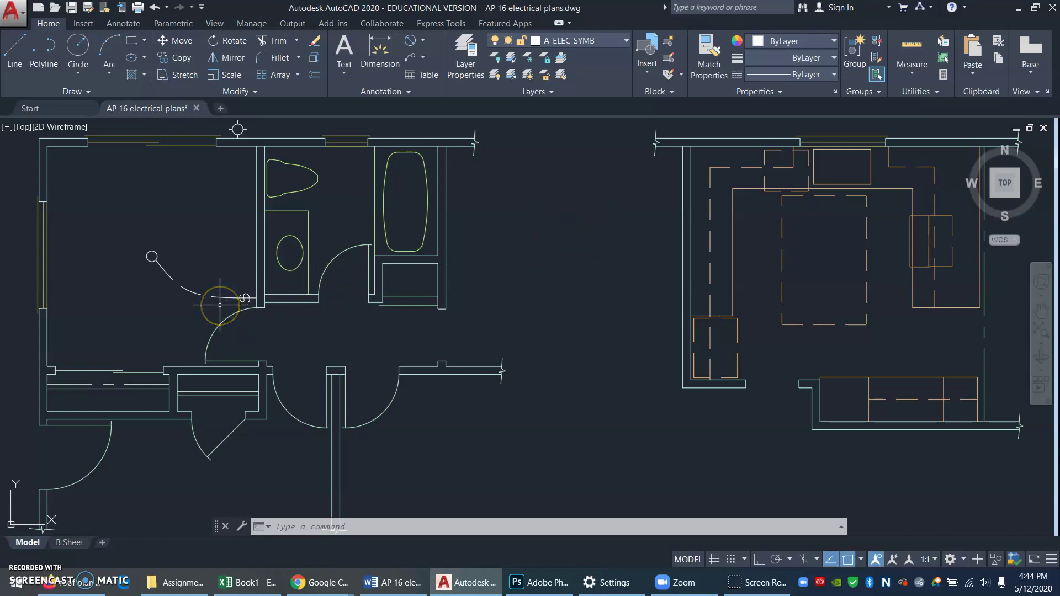
{"action": "type", "text": "z"}
{"action": "key", "text": "Return"}
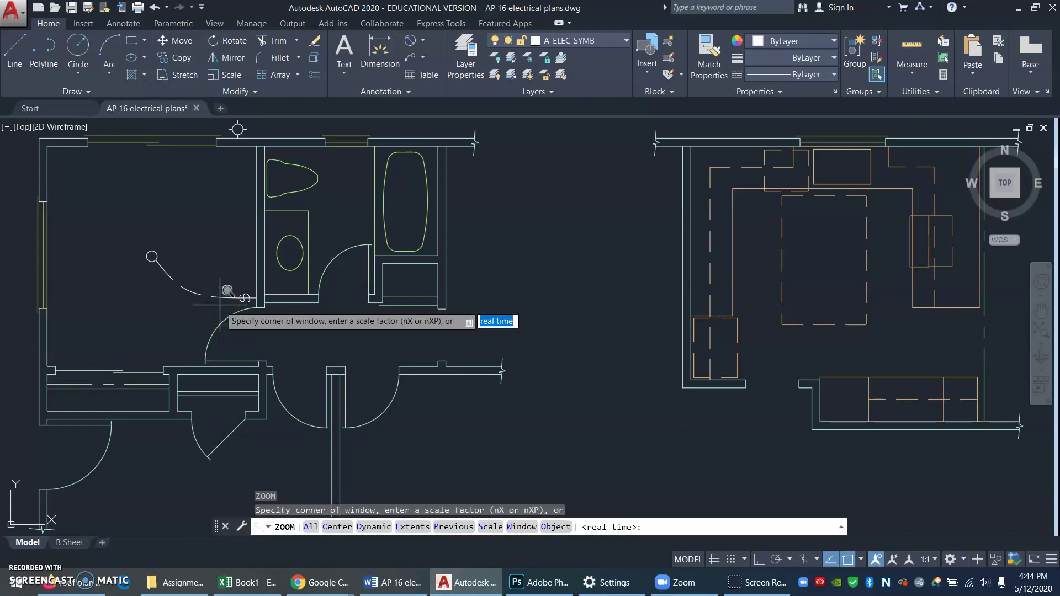
{"action": "left_click", "coordinate": [220, 304]}
{"action": "left_click", "coordinate": [450, 124]}
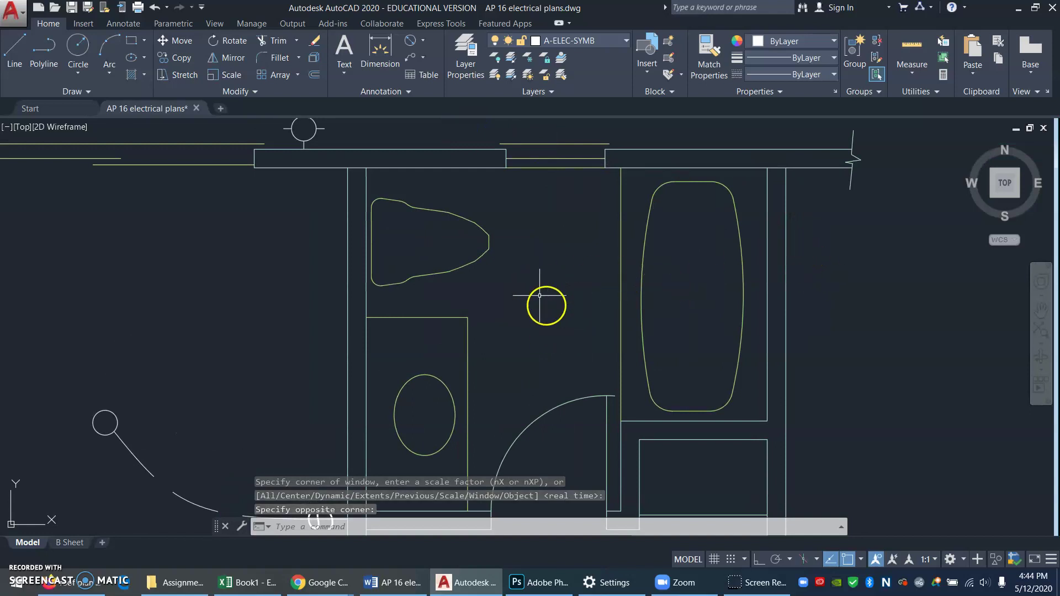
{"action": "left_click", "coordinate": [401, 584]}
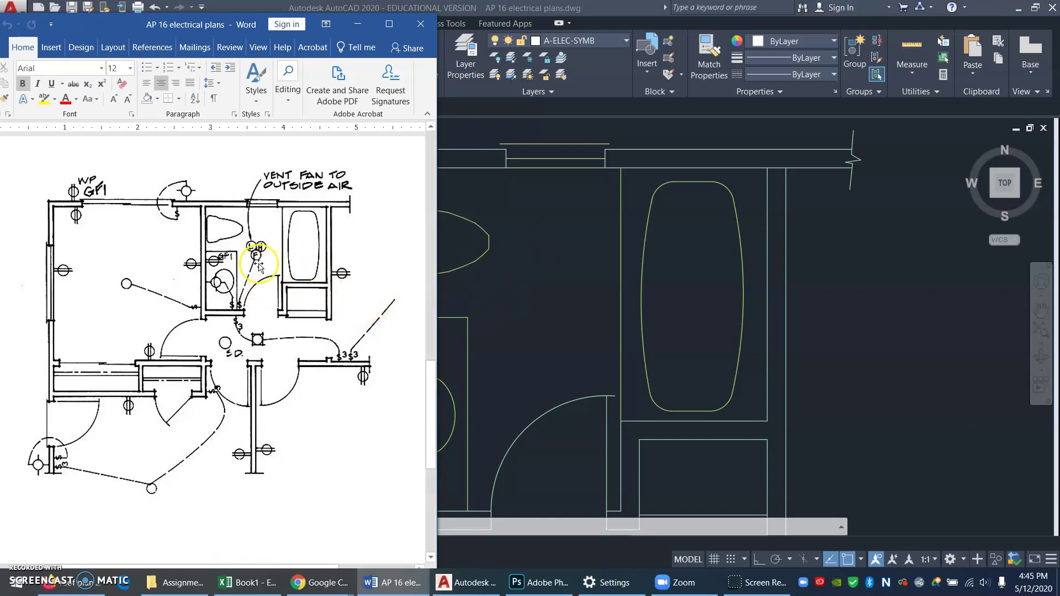
{"action": "left_click", "coordinate": [549, 274]}
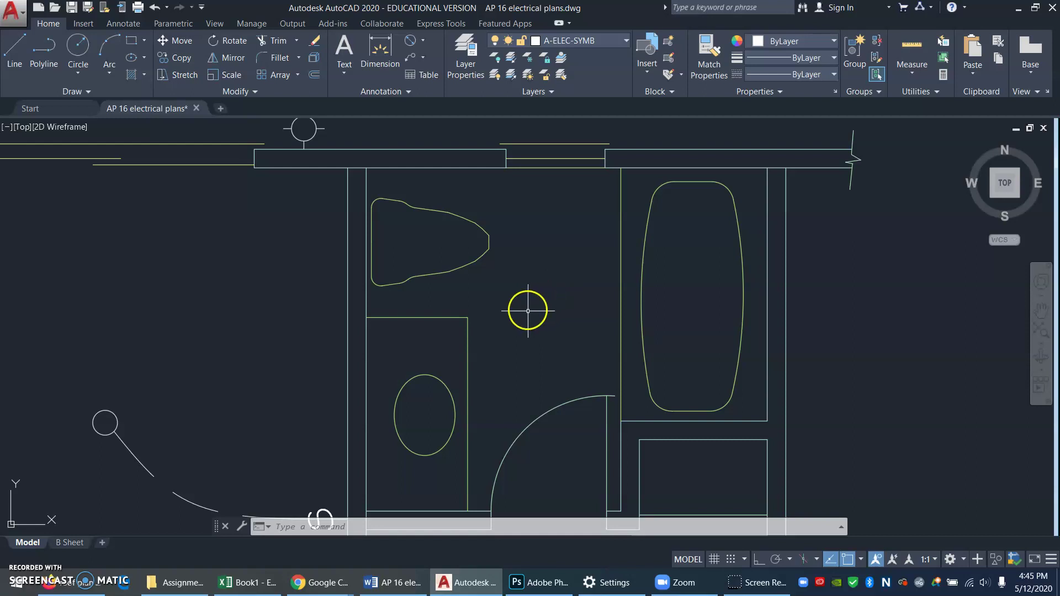
- Draw a circle with a 3-inch radius in the open bathroom floor between the vanity and the bathtub
{"action": "type", "text": "c"}
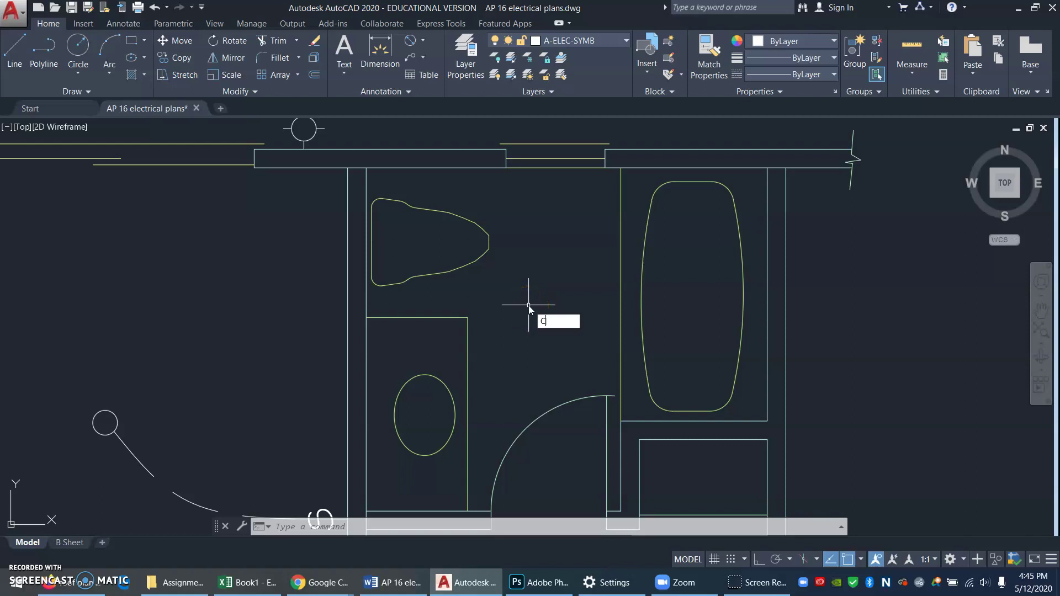
{"action": "key", "text": "Return"}
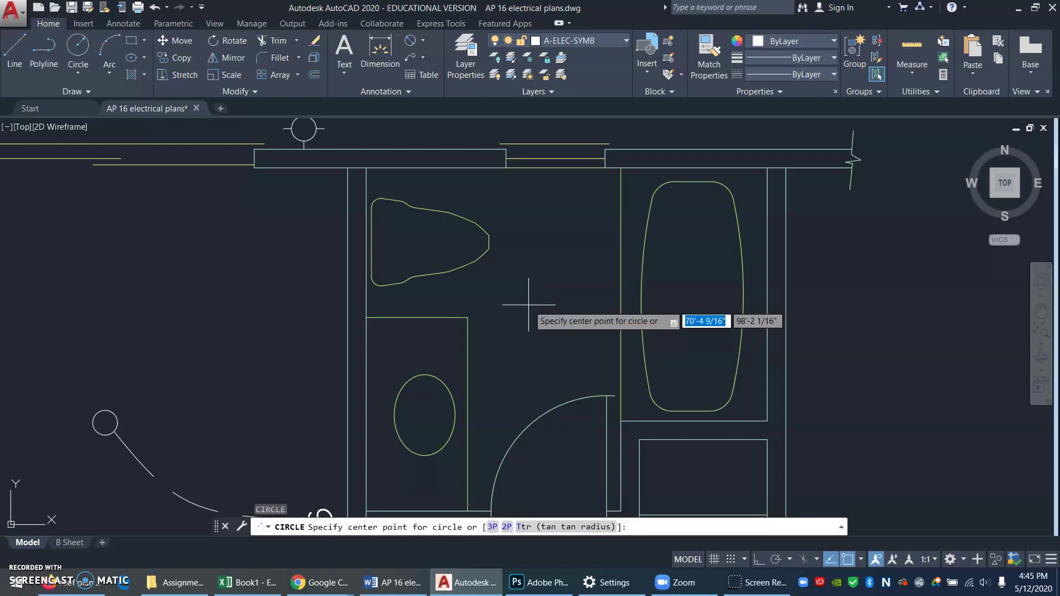
{"action": "left_click", "coordinate": [528, 305]}
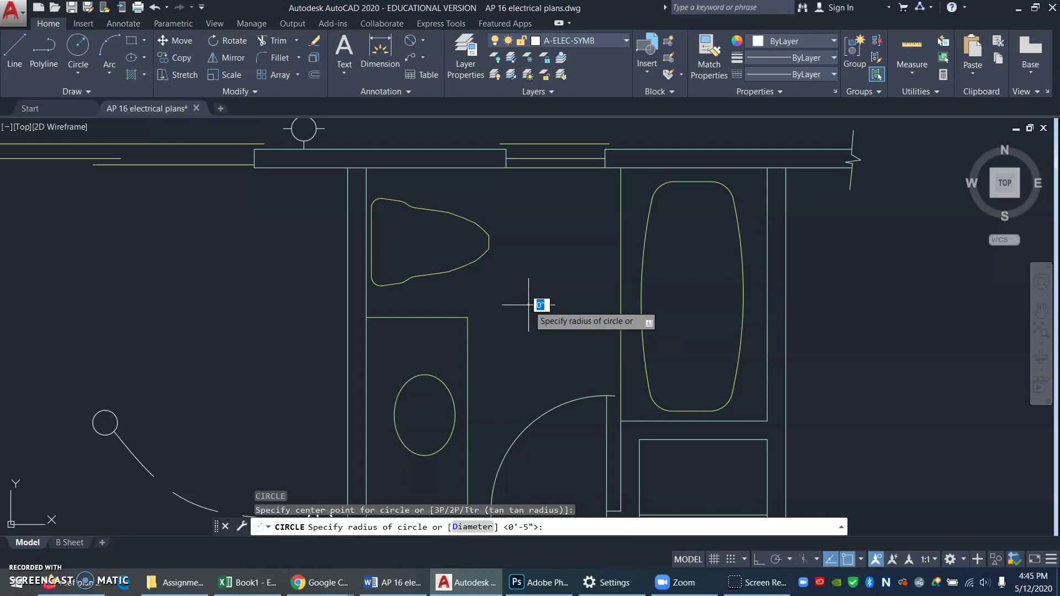
{"action": "left_click", "coordinate": [534, 307]}
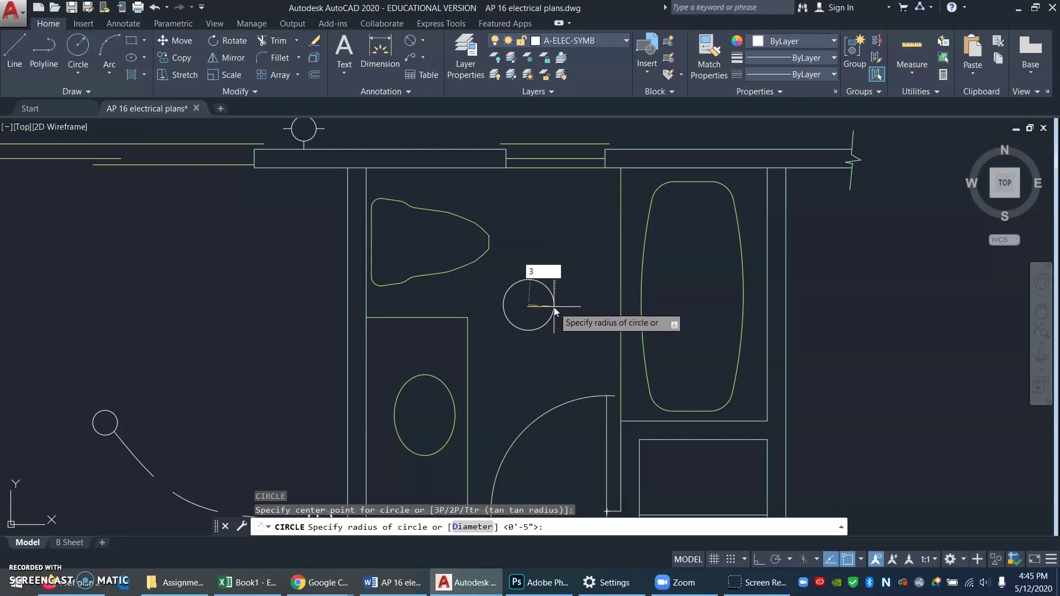
{"action": "key", "text": "Return"}
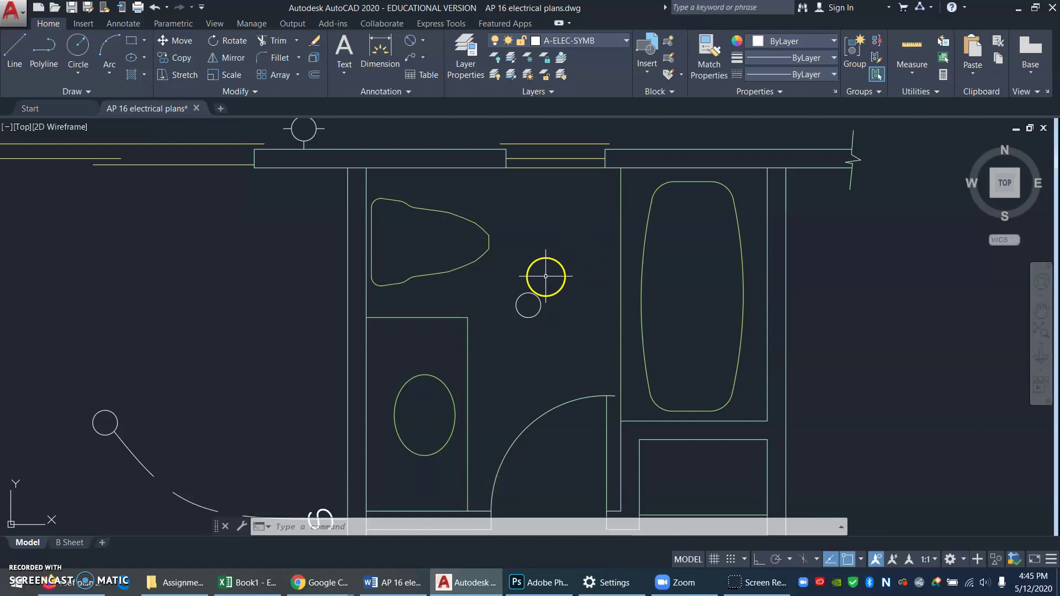
- Draw two more 3-inch radius circles, one to the upper right and one to the upper left of the first
{"action": "type", "text": "c"}
{"action": "key", "text": "Return"}
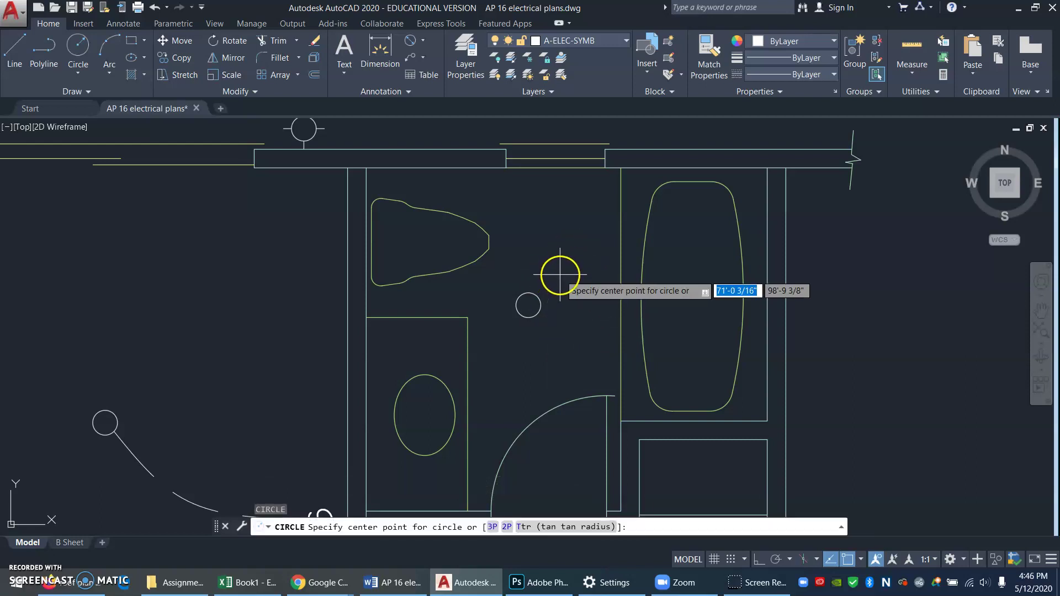
{"action": "left_click", "coordinate": [561, 276]}
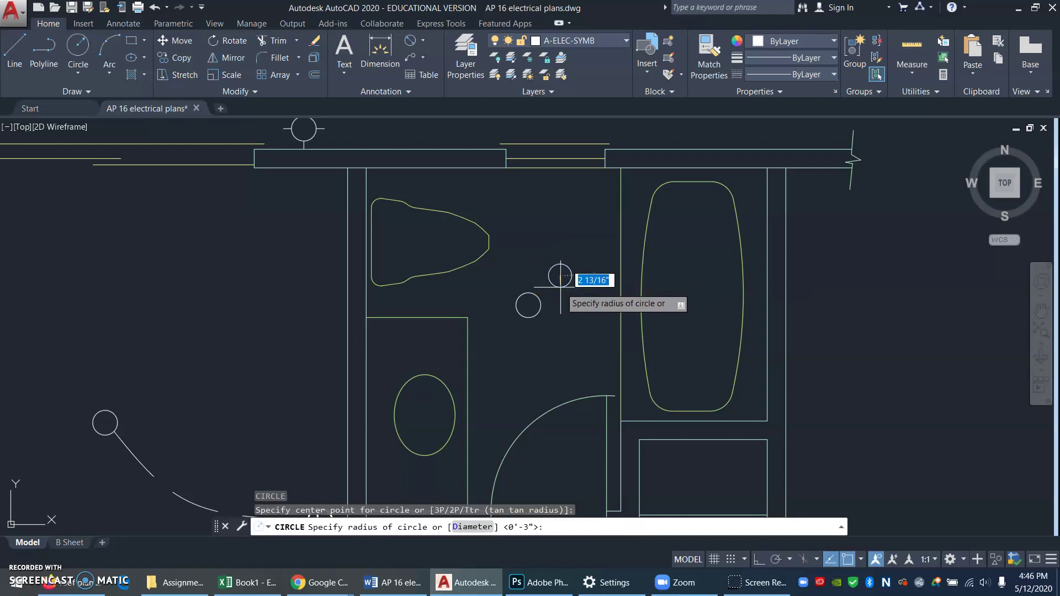
{"action": "key", "text": "Return"}
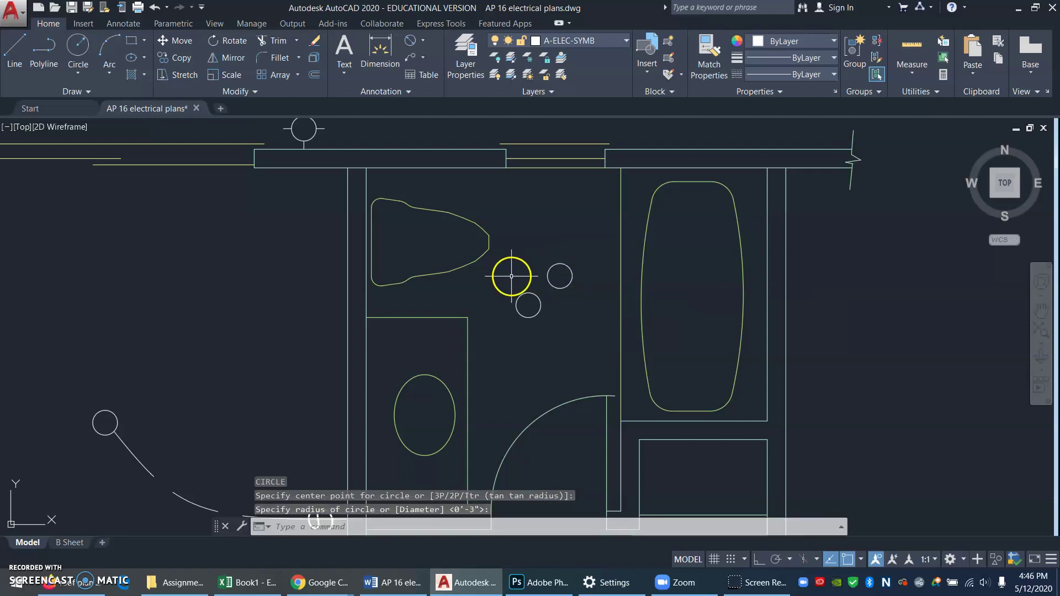
{"action": "key", "text": "Return"}
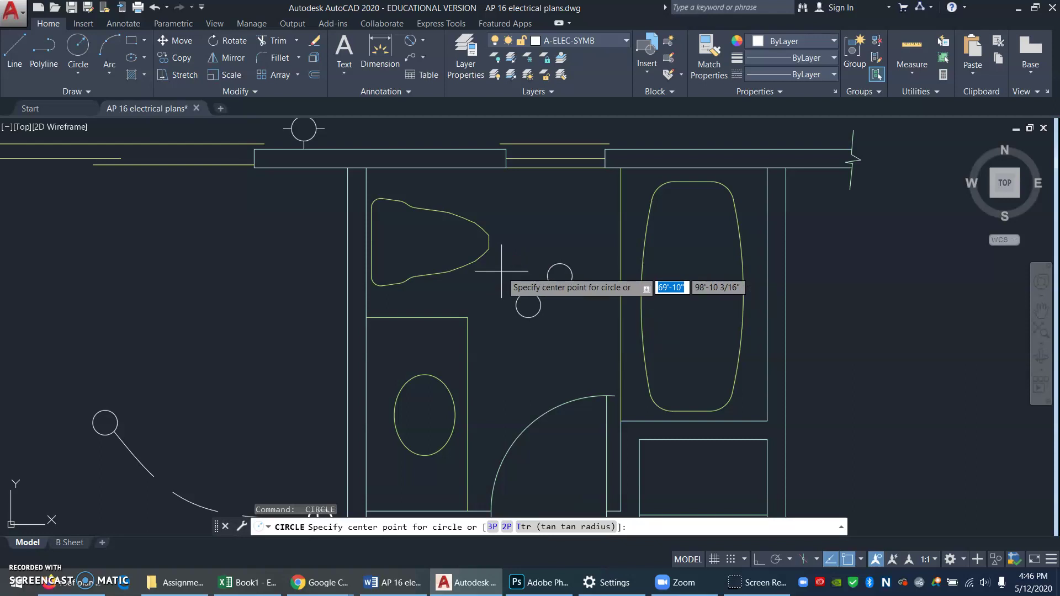
{"action": "left_click", "coordinate": [502, 272]}
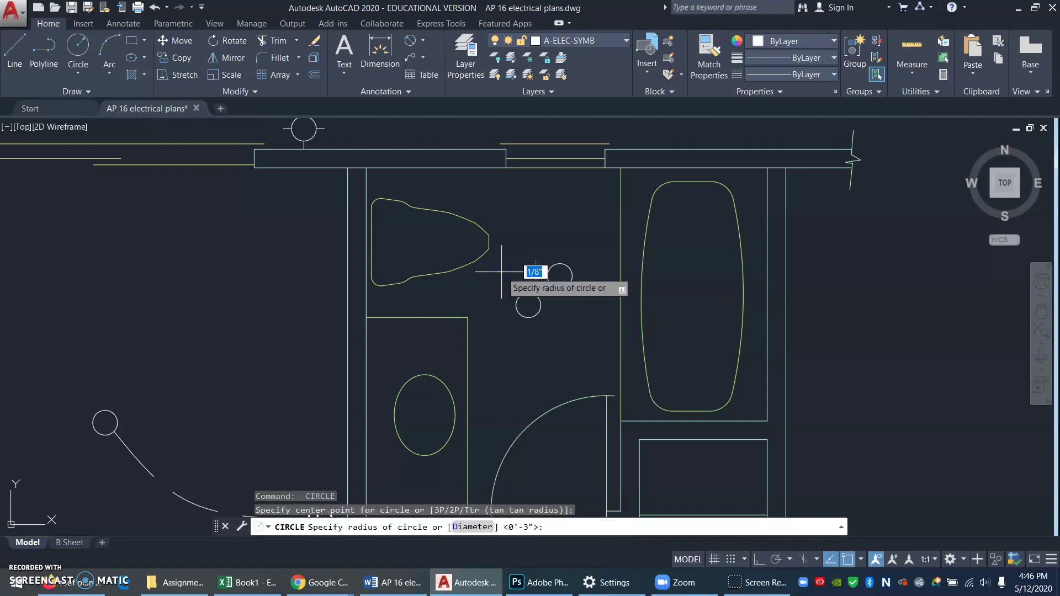
{"action": "key", "text": "Return"}
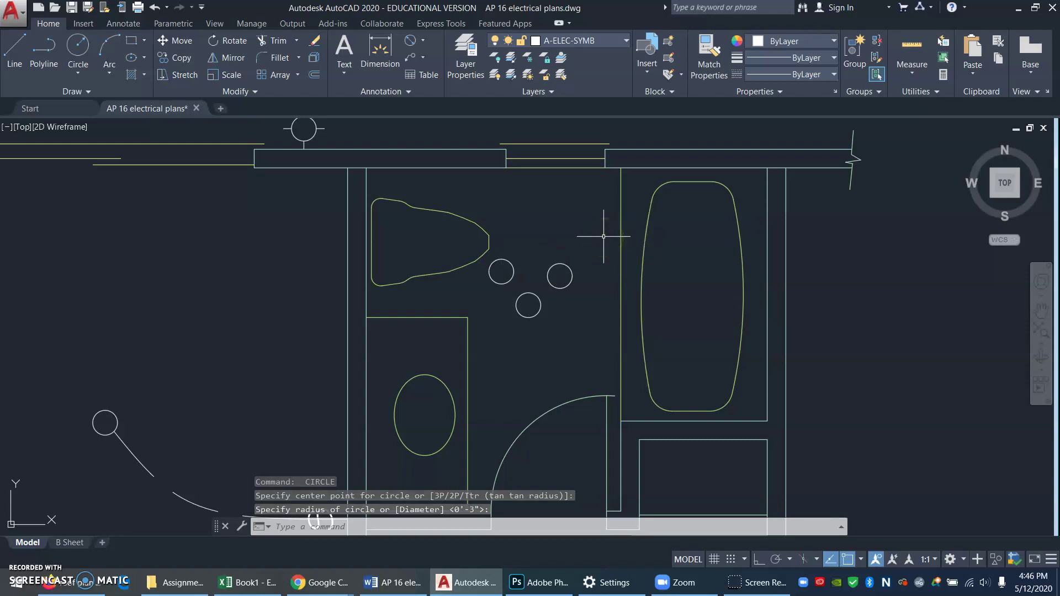
- Check the three-circle fixture in the Word reference plan, and turn on polar tracking with the 15, 30, 45, 60 angle increments
{"action": "left_click", "coordinate": [412, 581]}
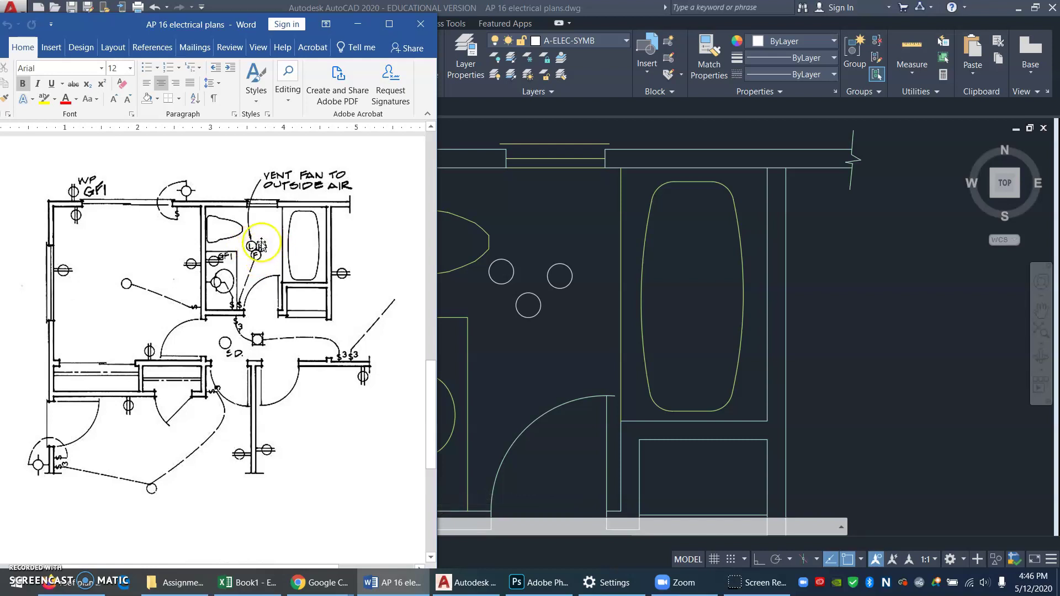
{"action": "left_click", "coordinate": [550, 211]}
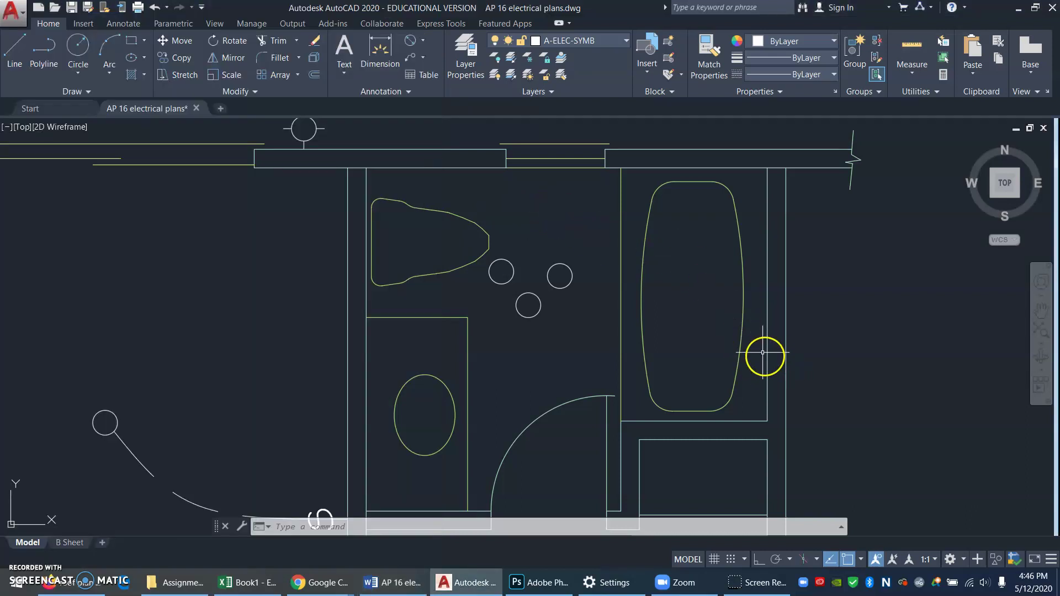
{"action": "left_click", "coordinate": [790, 559]}
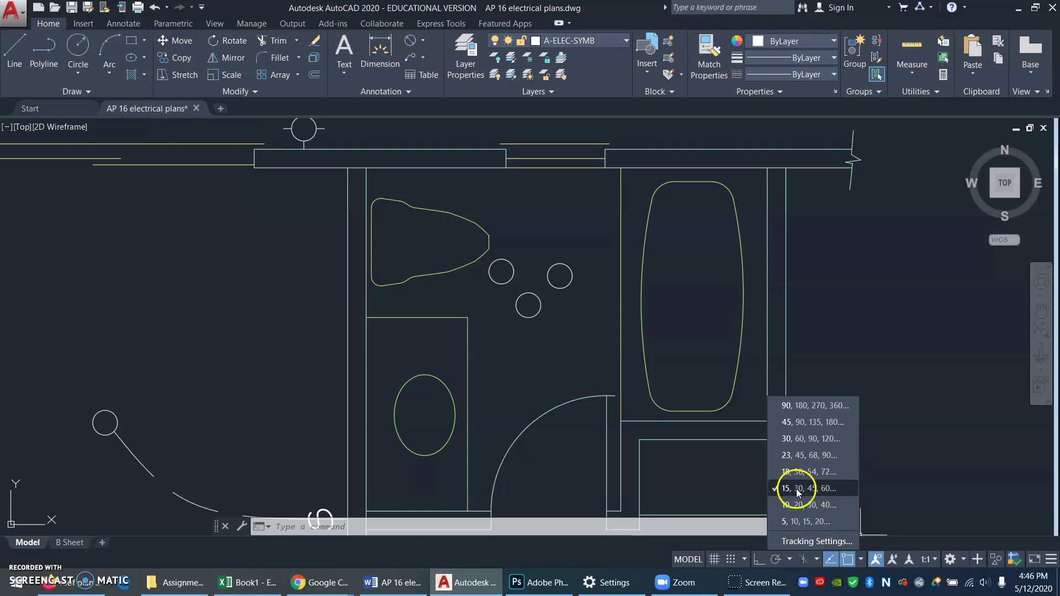
{"action": "left_click", "coordinate": [775, 560]}
{"action": "left_click", "coordinate": [776, 561]}
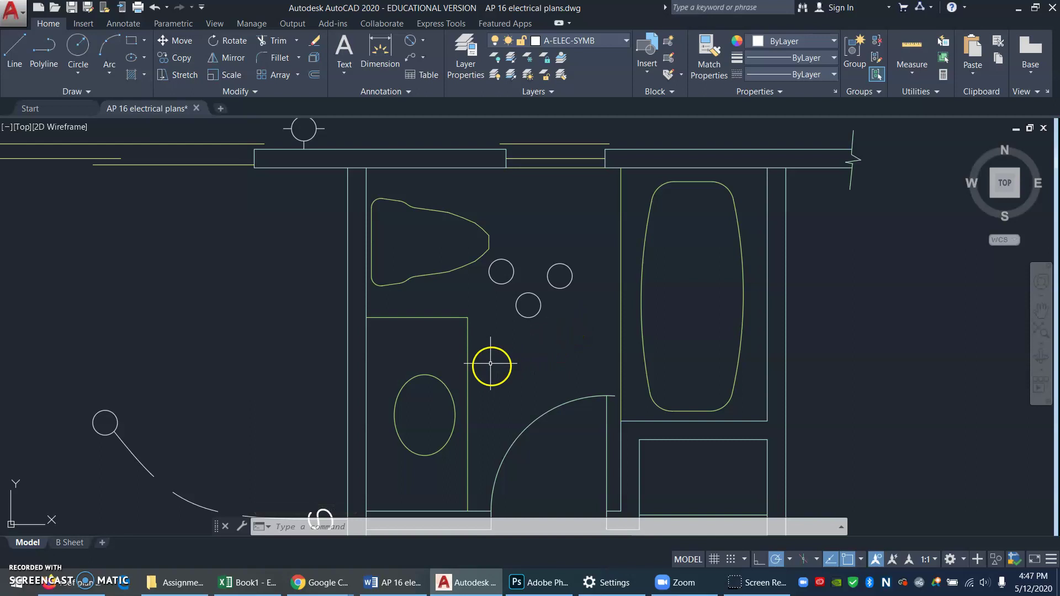
- Draw a guide line about 1'-6" long at 60° from the centre of the lowest fixture circle
{"action": "type", "text": "z"}
{"action": "key", "text": "Return"}
{"action": "left_click", "coordinate": [417, 356]}
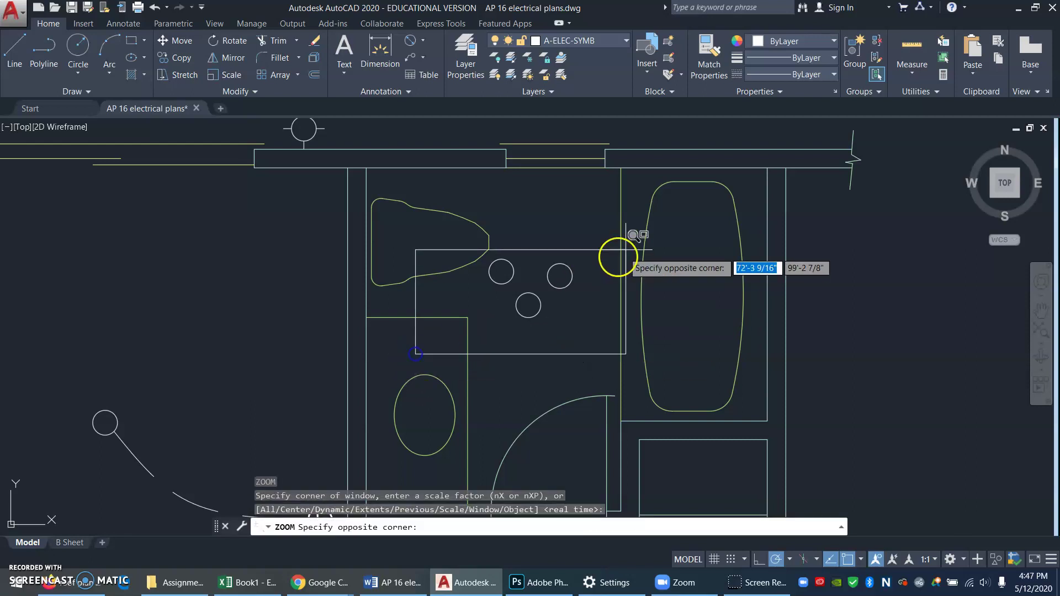
{"action": "left_click", "coordinate": [639, 201]}
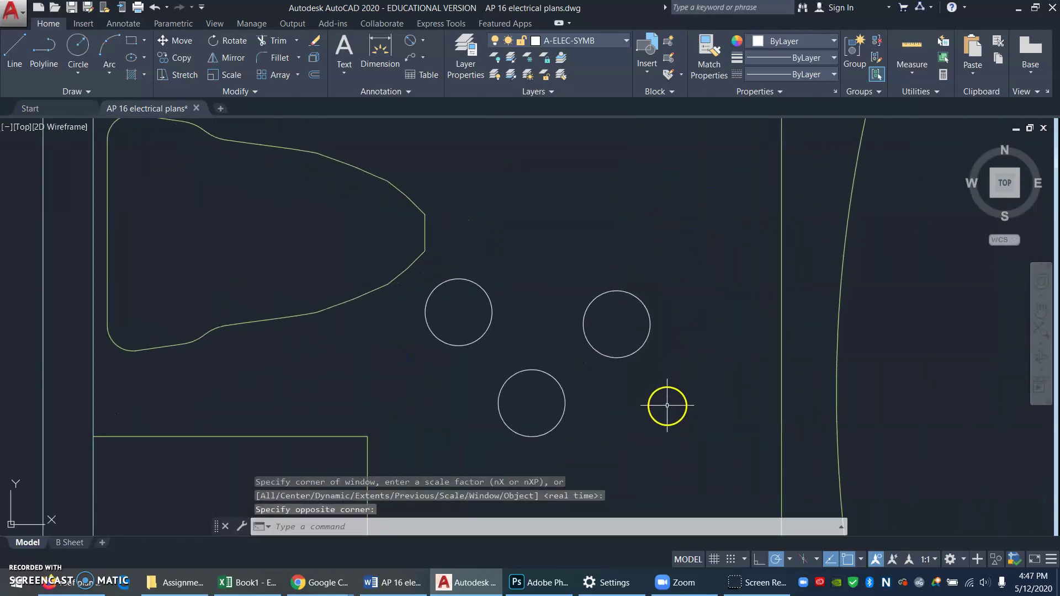
{"action": "type", "text": "p"}
{"action": "key", "text": "Return"}
{"action": "left_click_drag", "start_coordinate": [660, 429], "coordinate": [672, 402]}
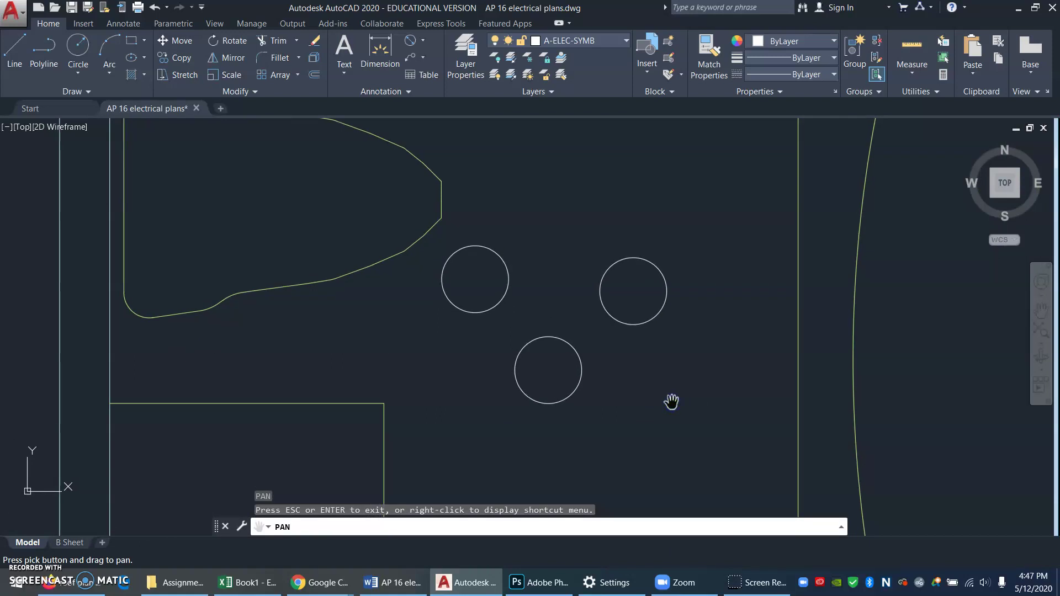
{"action": "key", "text": "Escape"}
{"action": "type", "text": "l"}
{"action": "key", "text": "Return"}
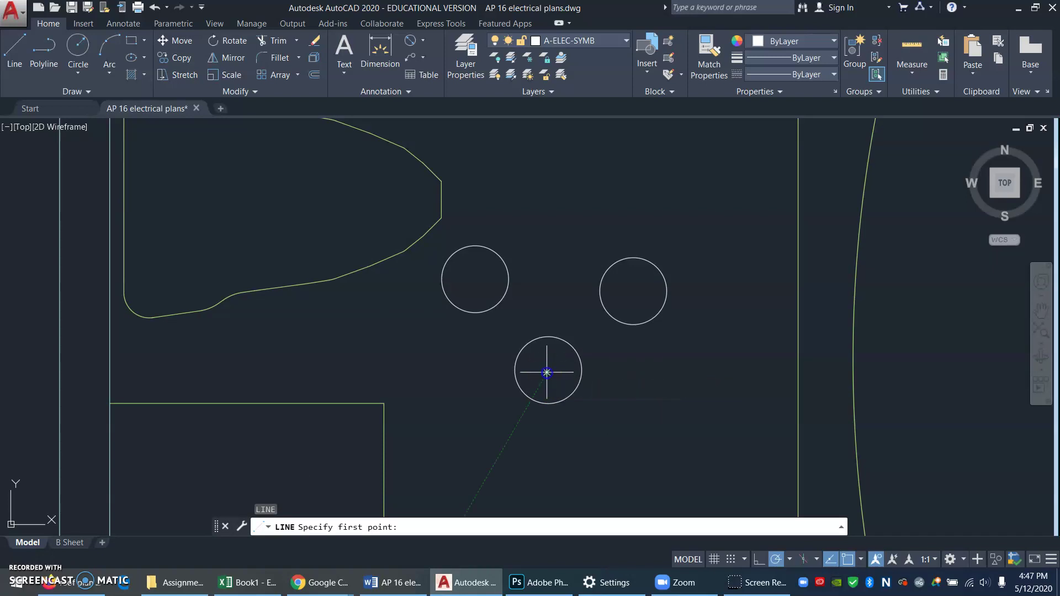
{"action": "left_click", "coordinate": [546, 373]}
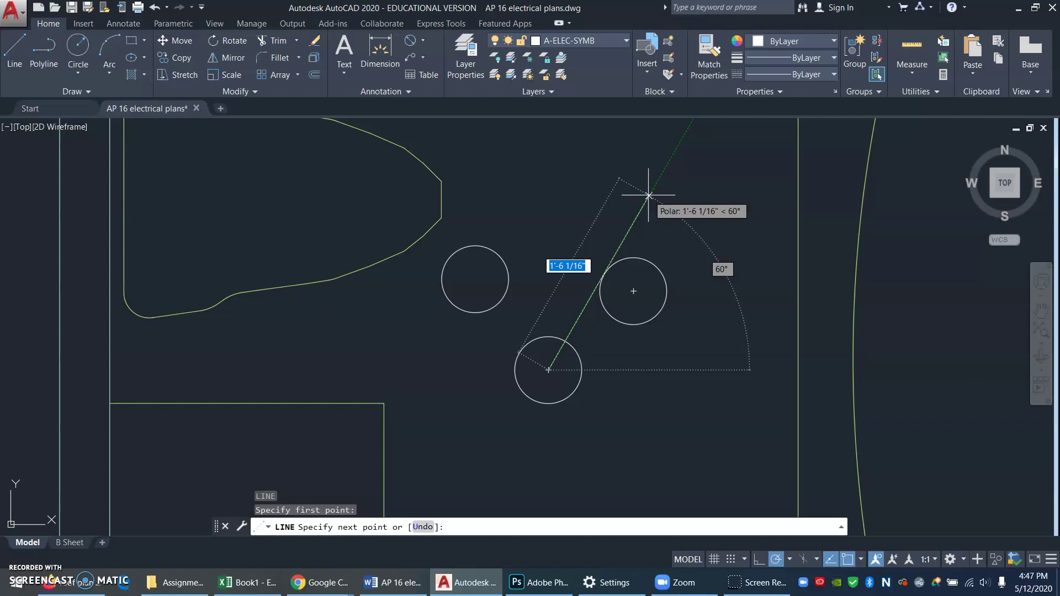
{"action": "left_click", "coordinate": [649, 195]}
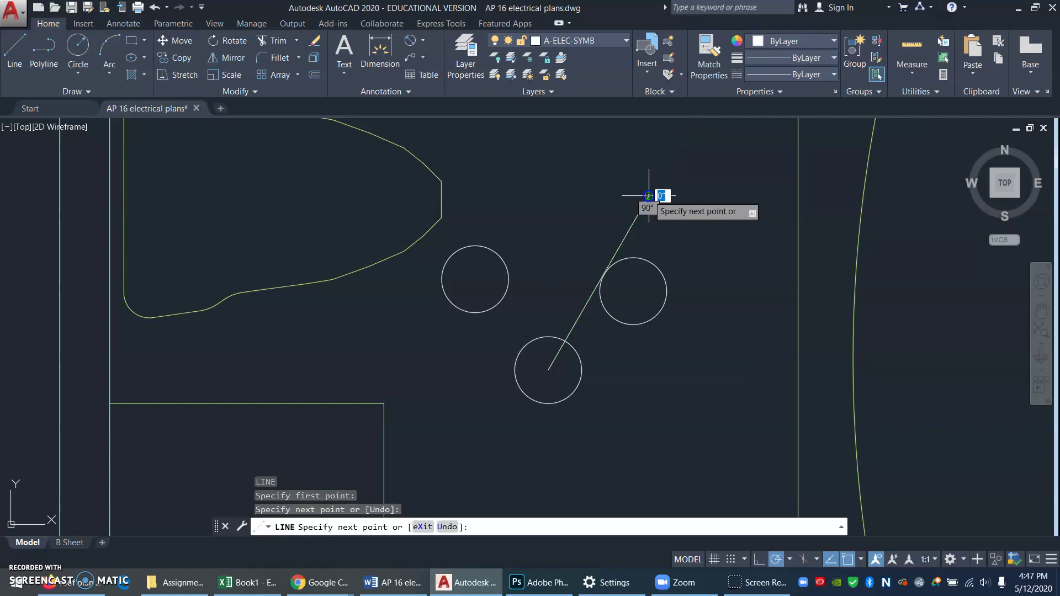
{"action": "right_click", "coordinate": [653, 197]}
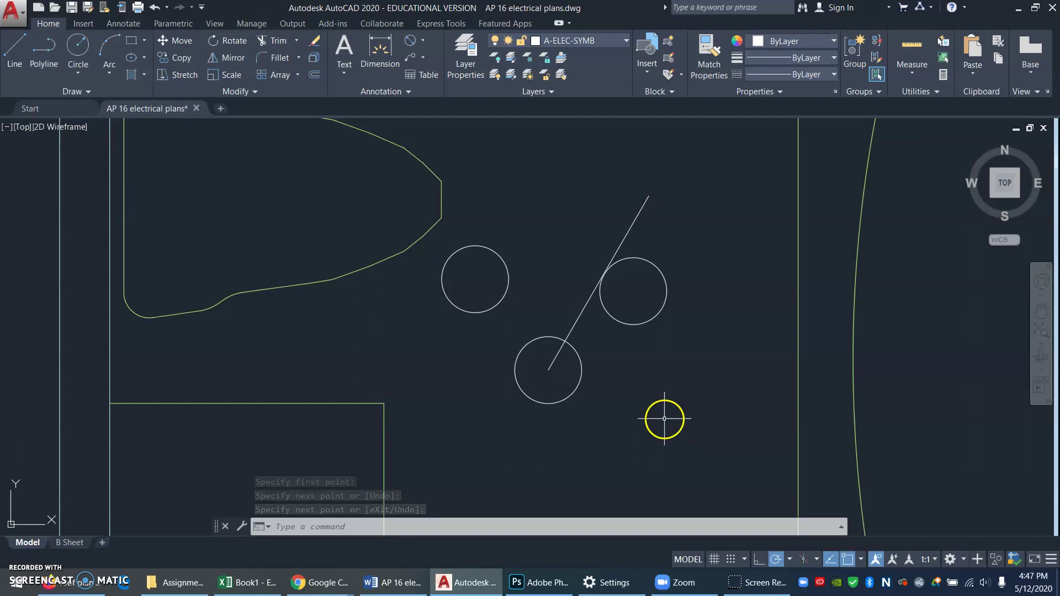
- Draw a second guide line about 1'-4" long at 120° from the centre of the lowest fixture circle
{"action": "type", "text": "l"}
{"action": "key", "text": "Return"}
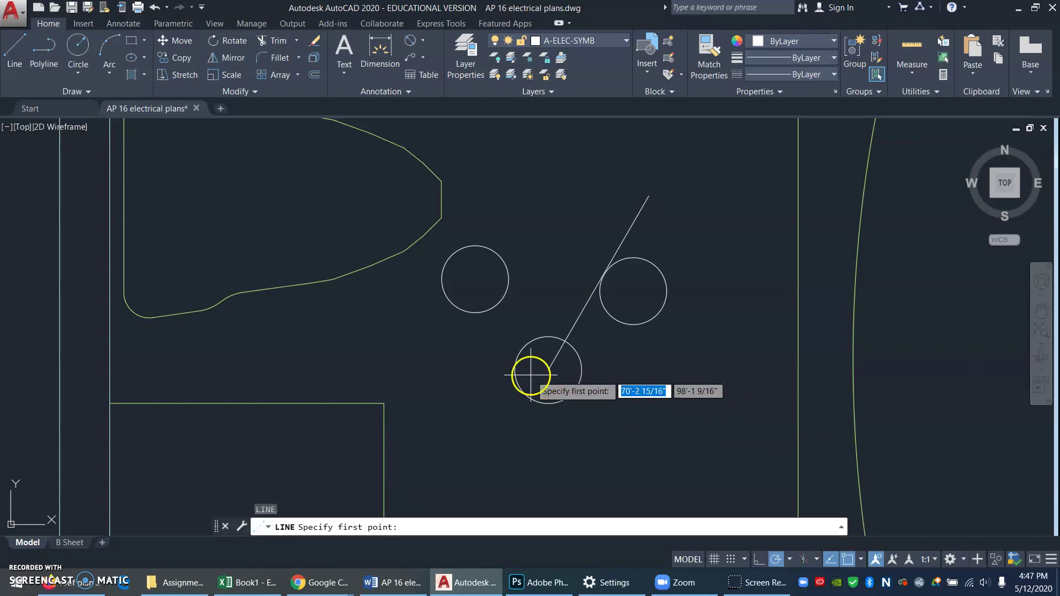
{"action": "left_click", "coordinate": [548, 370]}
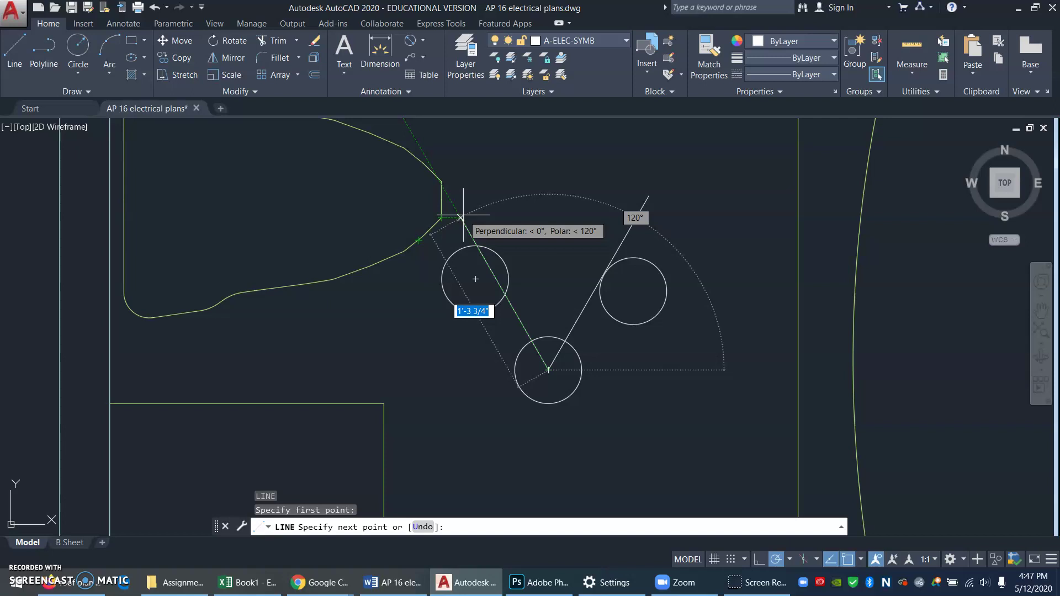
{"action": "left_click", "coordinate": [461, 219]}
{"action": "right_click", "coordinate": [562, 188]}
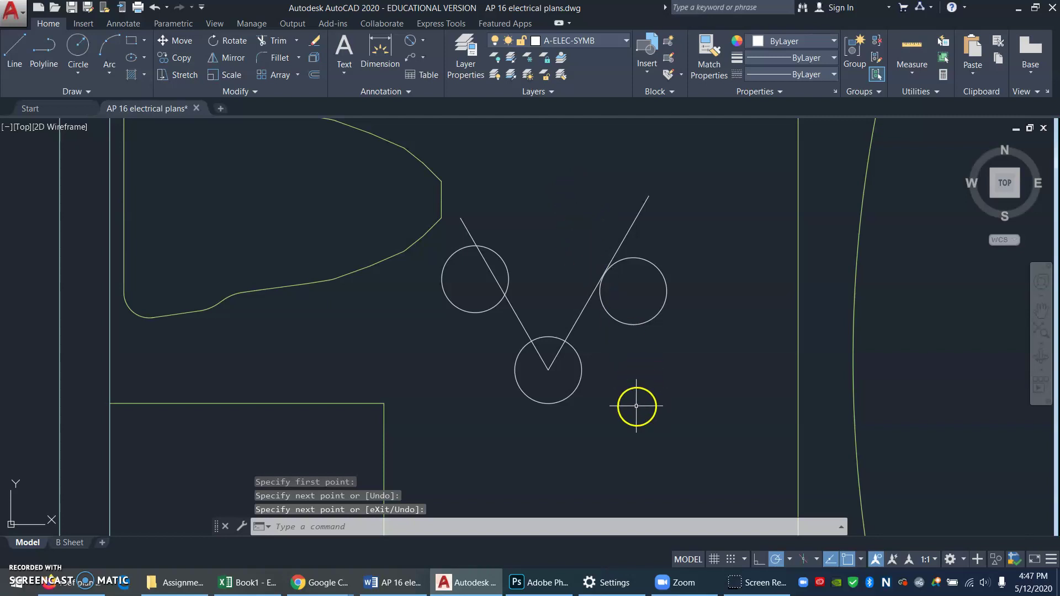
- Move the upper-right circle by its centre onto the 60° guide line, just above the lowest circle
{"action": "type", "text": "m"}
{"action": "key", "text": "Return"}
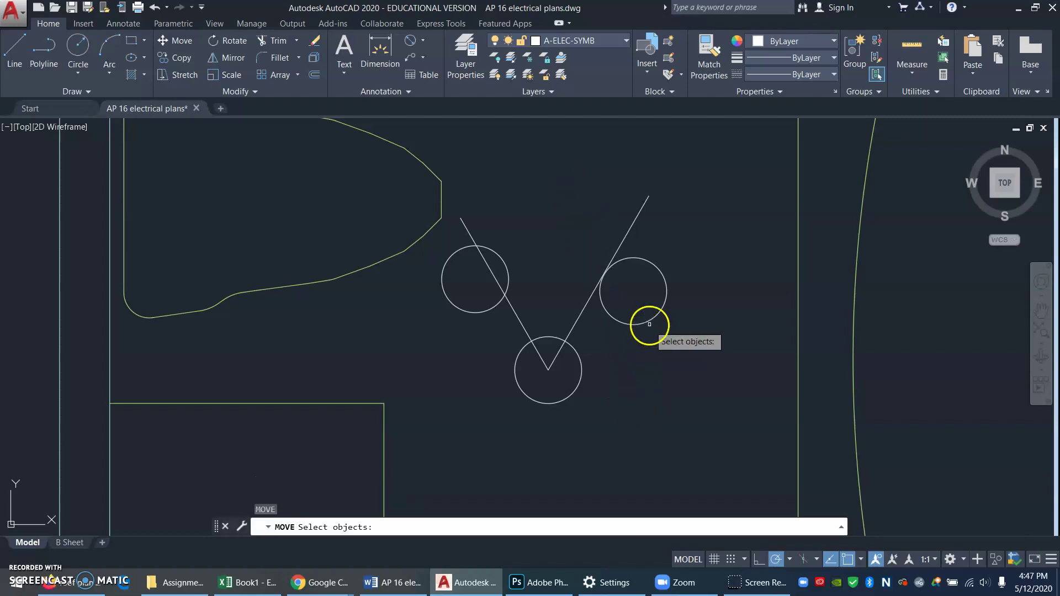
{"action": "left_click", "coordinate": [649, 320]}
{"action": "key", "text": "Return"}
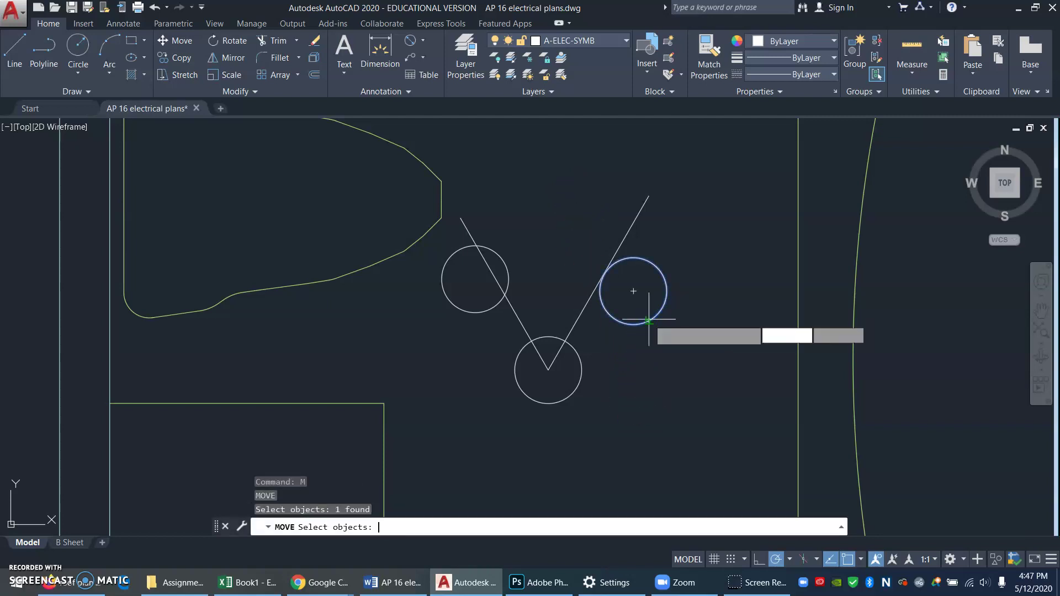
{"action": "left_click", "coordinate": [634, 291]}
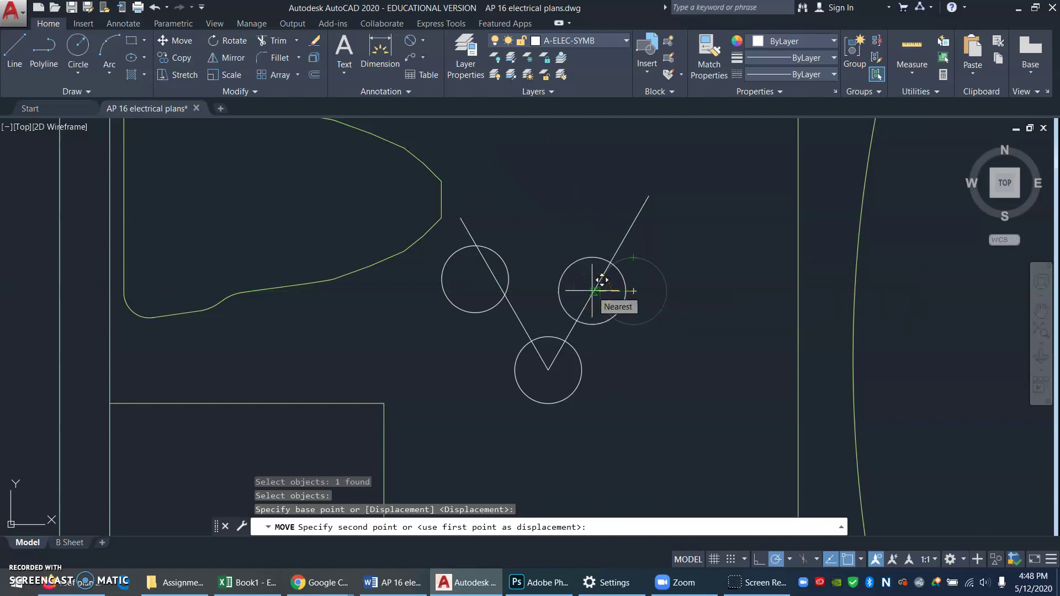
{"action": "left_click", "coordinate": [588, 298]}
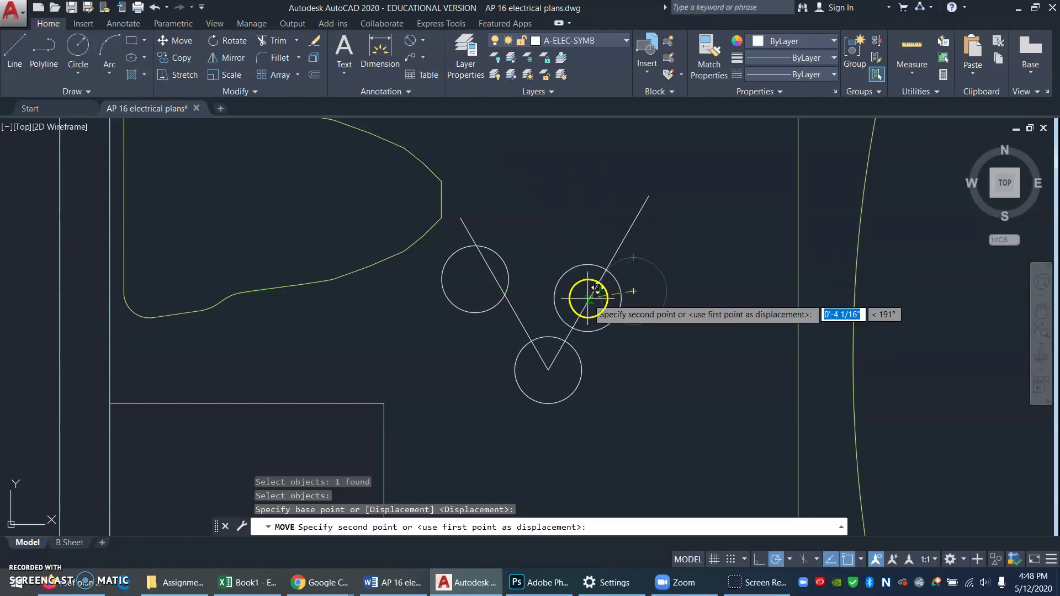
{"action": "left_click", "coordinate": [588, 298]}
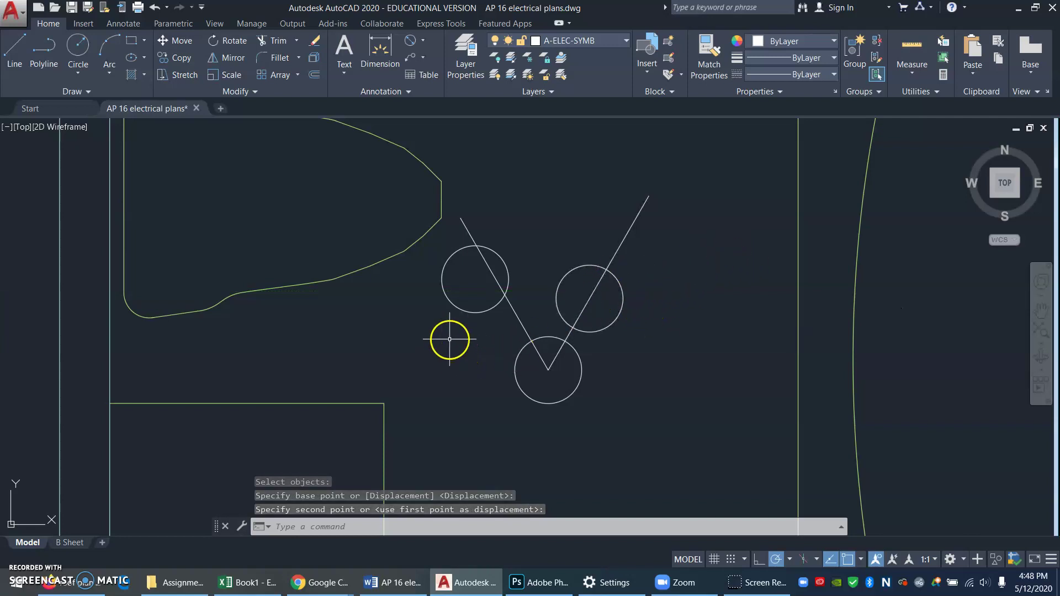
- Move the upper-left circle by its centre onto the 120° guide line, just above the lowest circle
{"action": "type", "text": "m"}
{"action": "key", "text": "Return"}
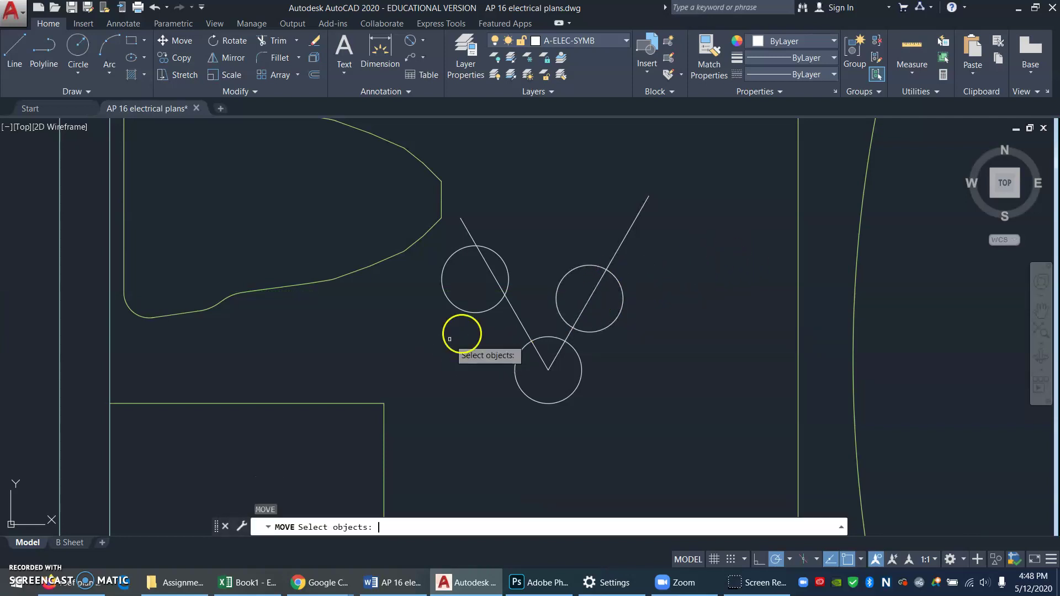
{"action": "left_click", "coordinate": [480, 308]}
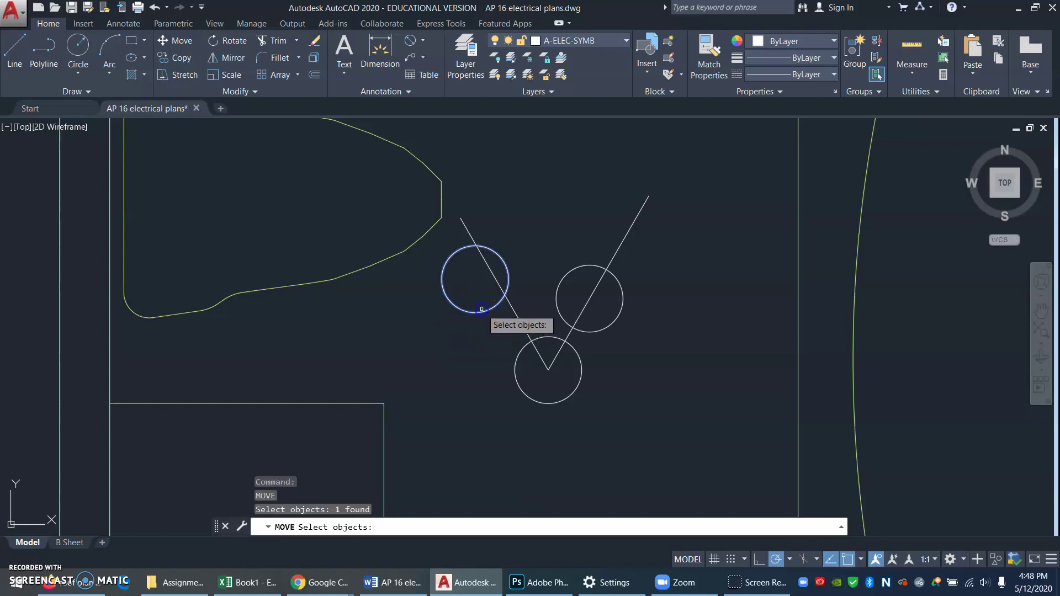
{"action": "key", "text": "Return"}
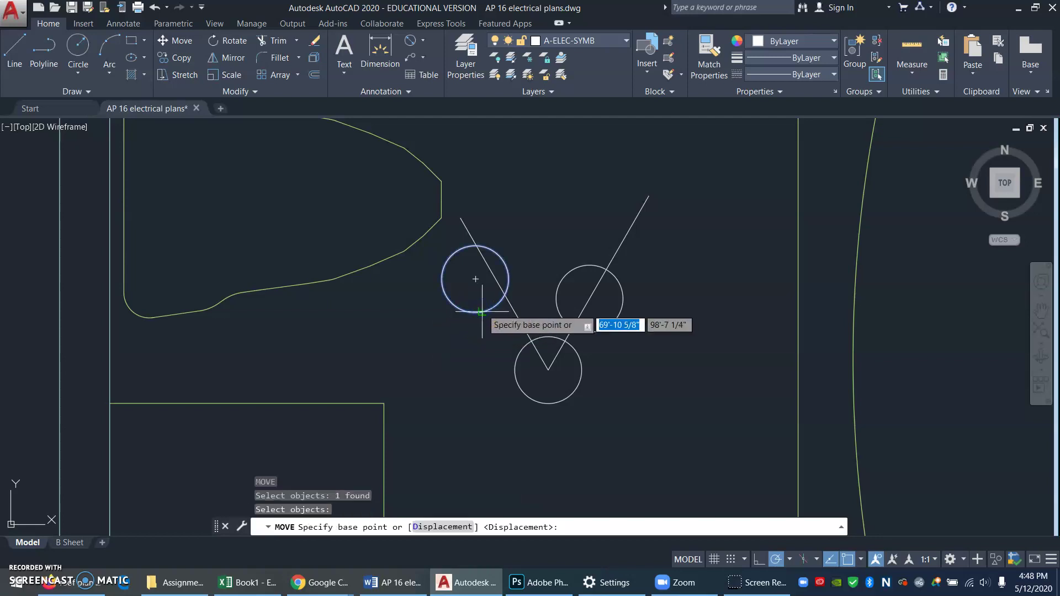
{"action": "left_click", "coordinate": [476, 279]}
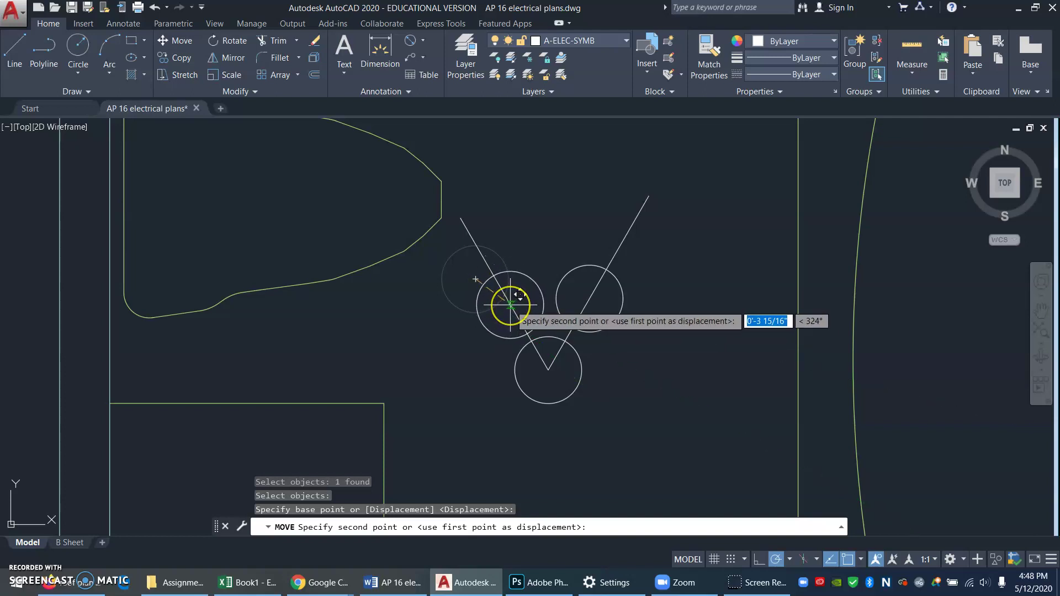
{"action": "left_click", "coordinate": [510, 305]}
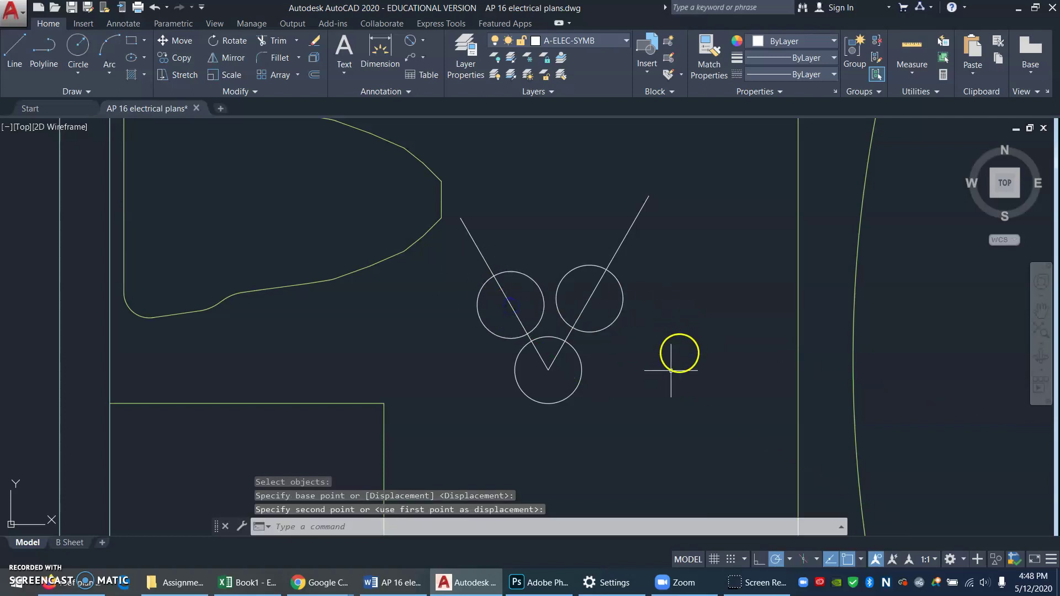
{"action": "left_click", "coordinate": [654, 360]}
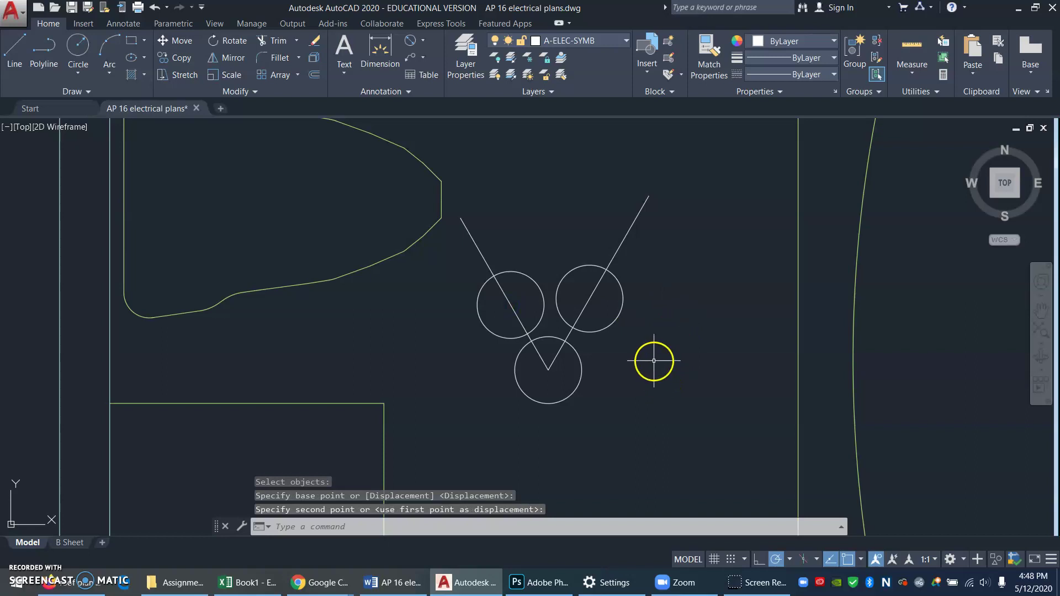
- Move the upper-right circle from its lower intersection with the 60° line to where that line crosses the lowest circle
{"action": "type", "text": "m"}
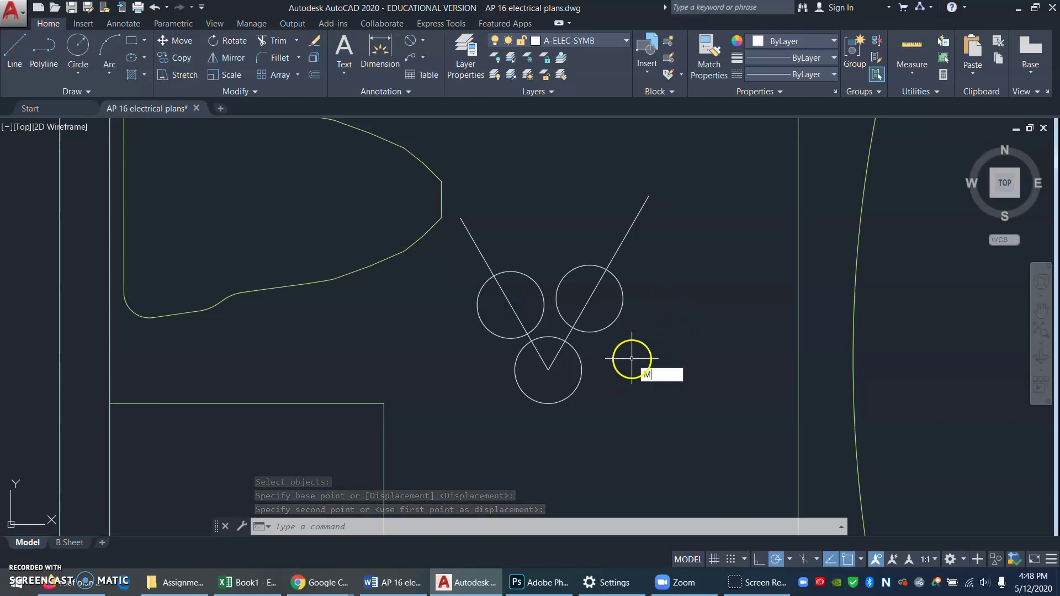
{"action": "key", "text": "Return"}
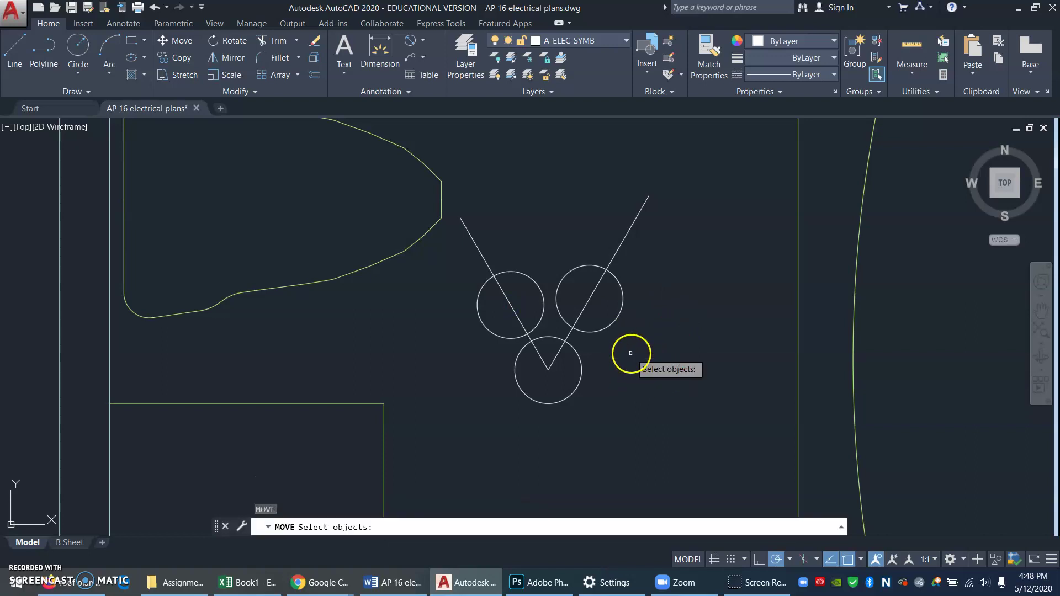
{"action": "left_click", "coordinate": [602, 329]}
{"action": "right_click", "coordinate": [587, 338]}
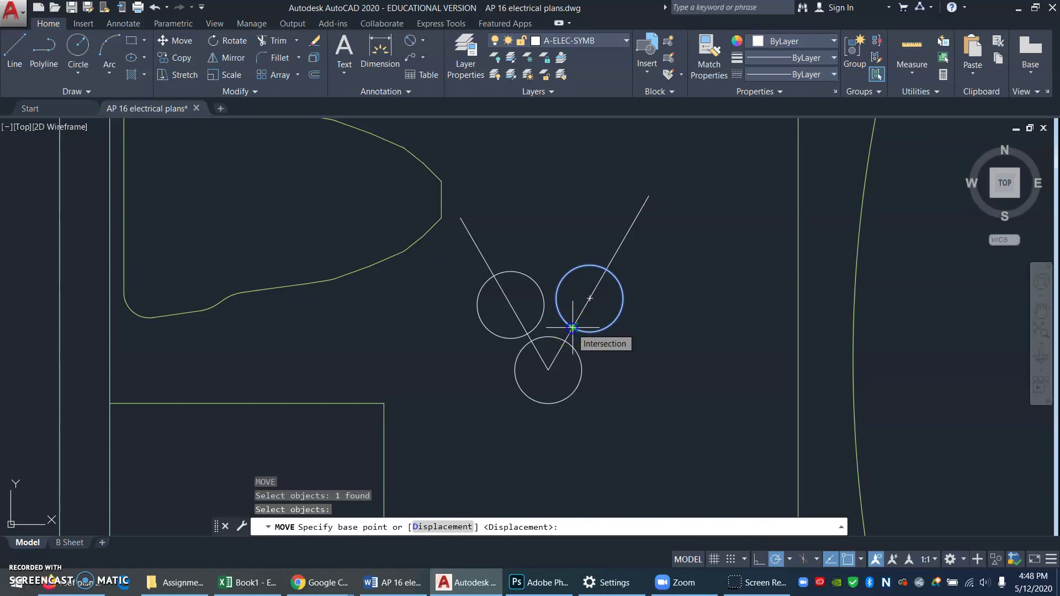
{"action": "left_click", "coordinate": [572, 328]}
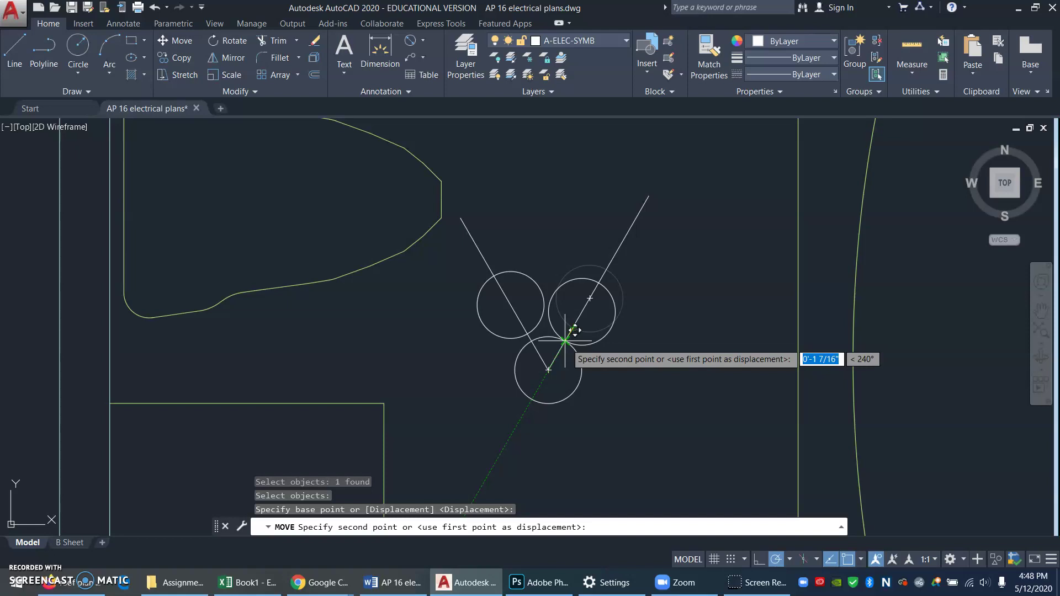
{"action": "left_click", "coordinate": [566, 341]}
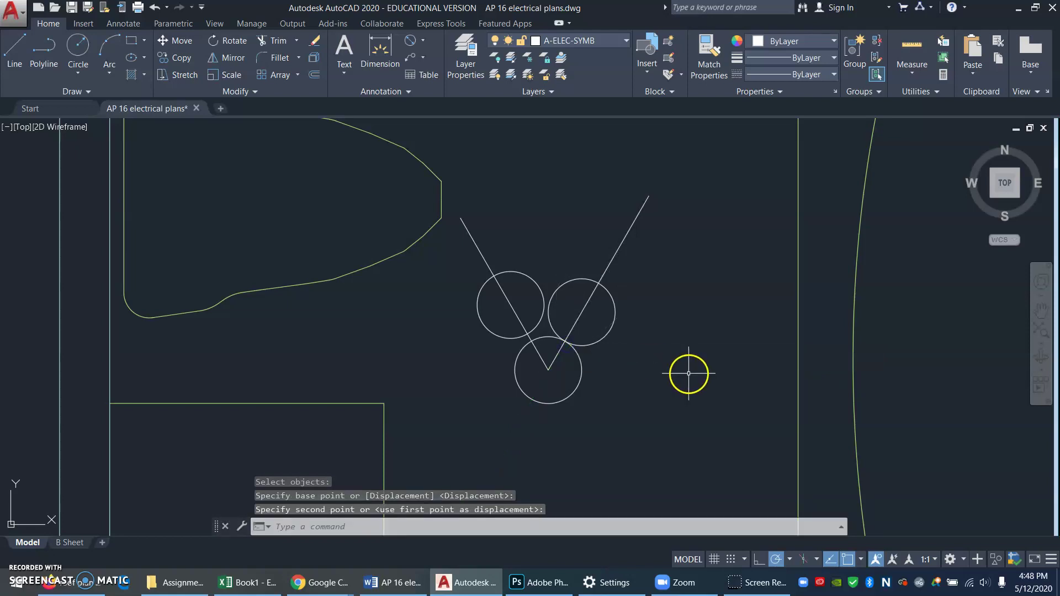
- Move the upper-left circle from its lower intersection with the 120° line to where that line crosses the lowest circle
{"action": "key", "text": "Return"}
{"action": "left_click", "coordinate": [497, 335]}
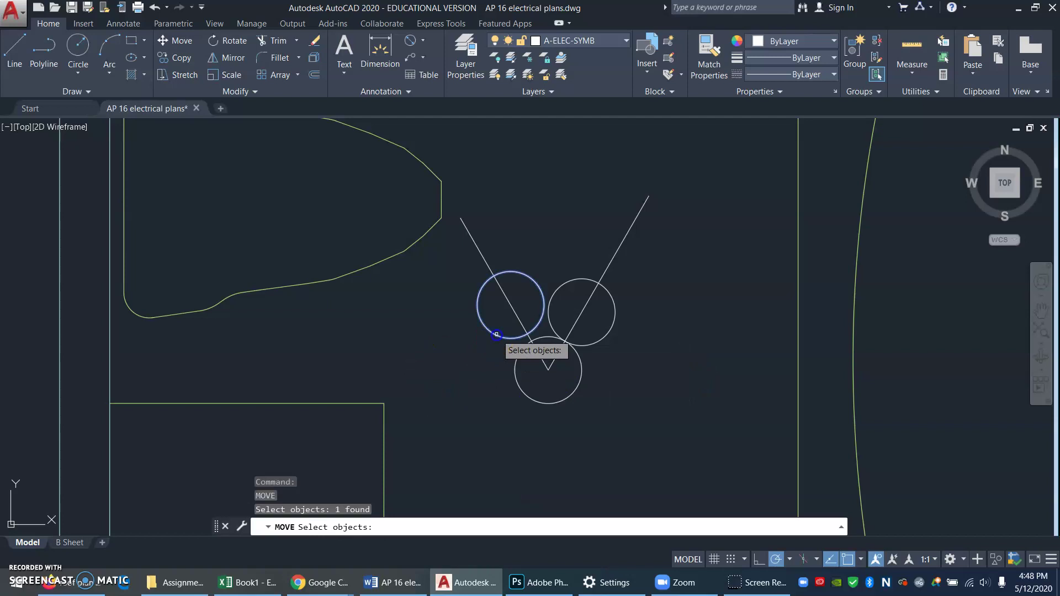
{"action": "right_click", "coordinate": [530, 337]}
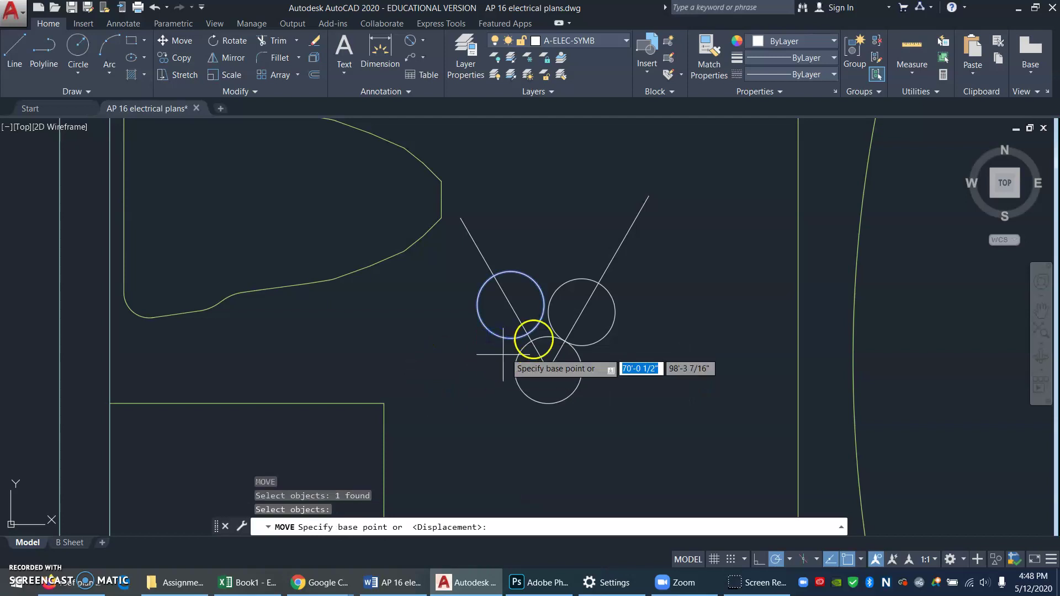
{"action": "left_click", "coordinate": [527, 334]}
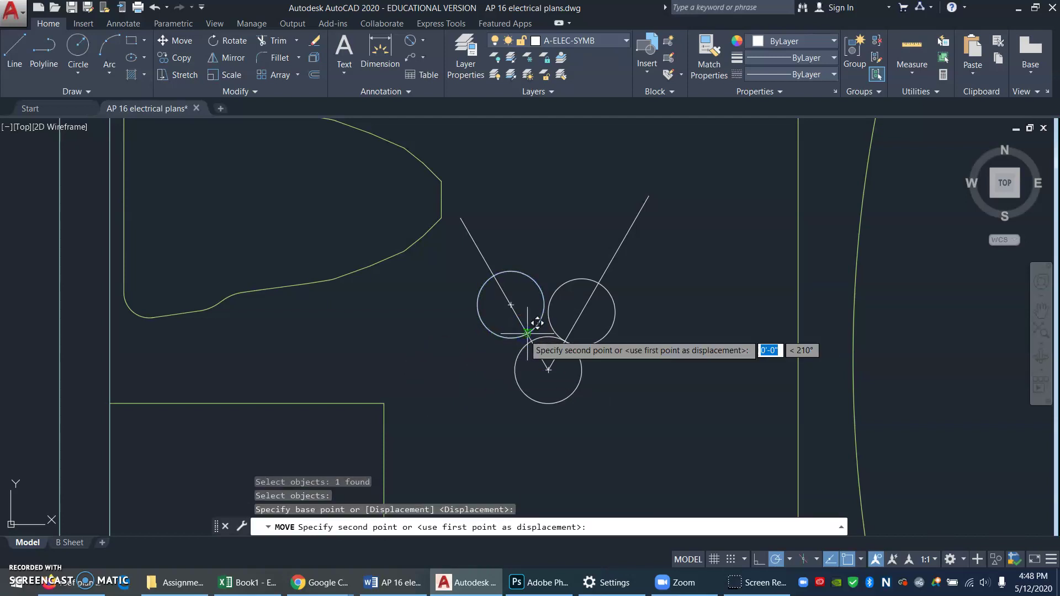
{"action": "left_click", "coordinate": [530, 341]}
{"action": "left_click", "coordinate": [723, 385]}
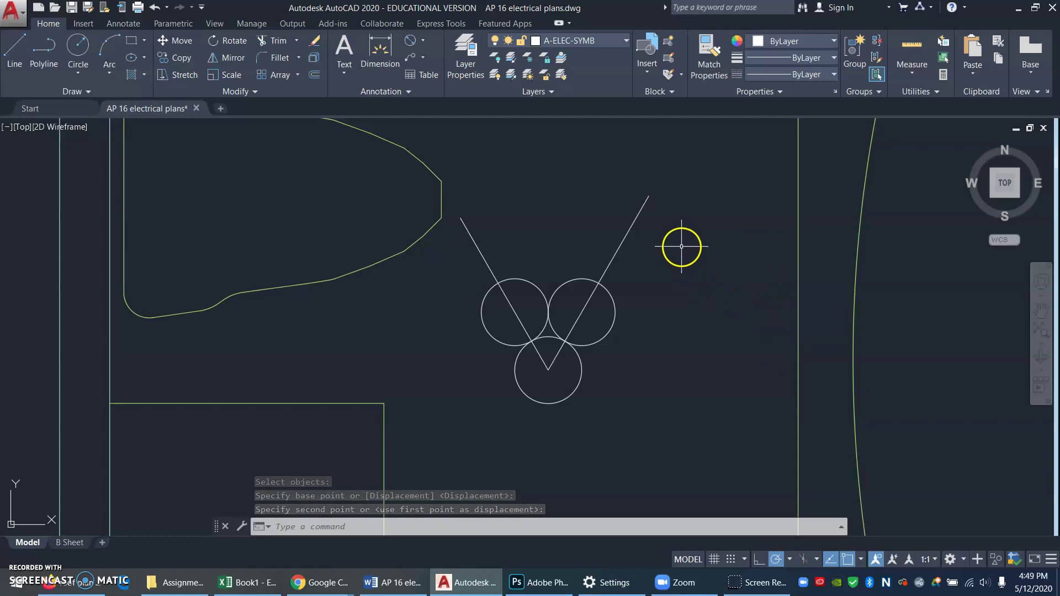
- Erase both angled guide lines, leaving only the three tangent circles of the bathroom fixture
{"action": "type", "text": "e"}
{"action": "key", "text": "Return"}
{"action": "left_click", "coordinate": [665, 224]}
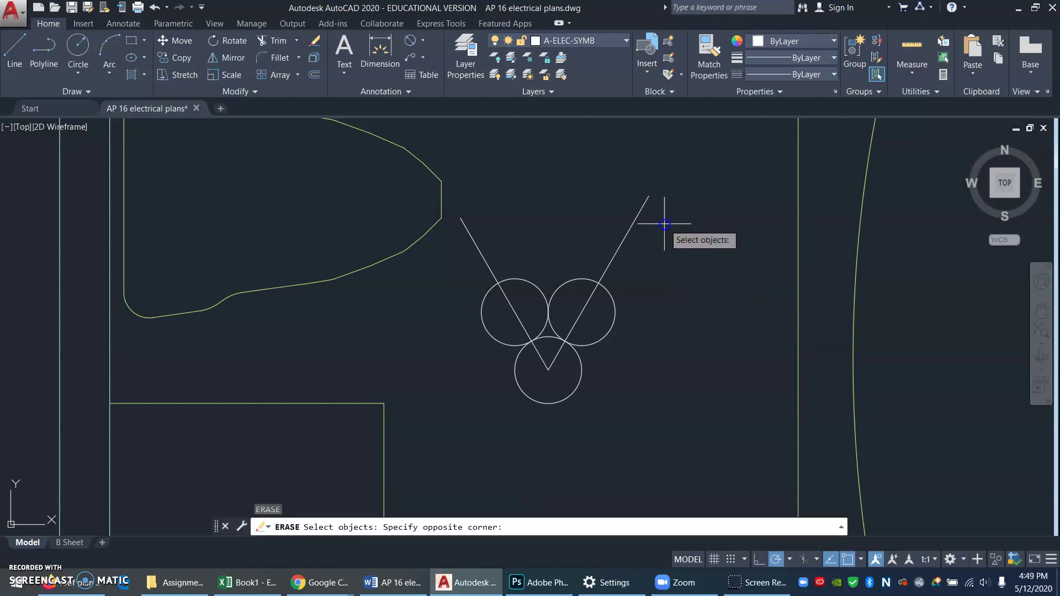
{"action": "left_click", "coordinate": [467, 250]}
{"action": "key", "text": "Return"}
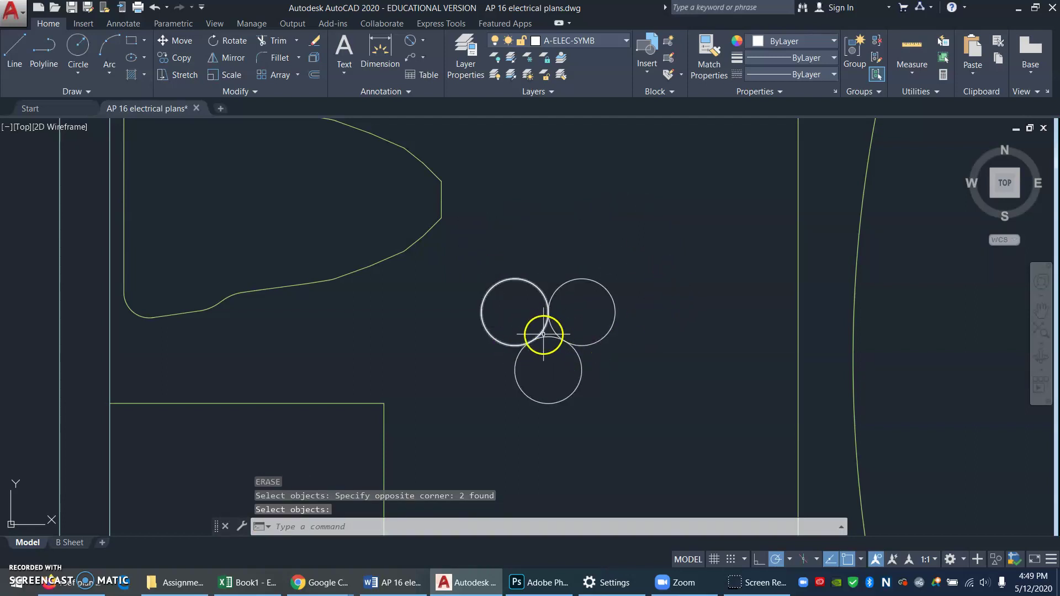
- Draw a diagonal guide line across the bathroom from its lower-left inside corner to where the tub edge meets the upper wall
{"action": "type", "text": "z"}
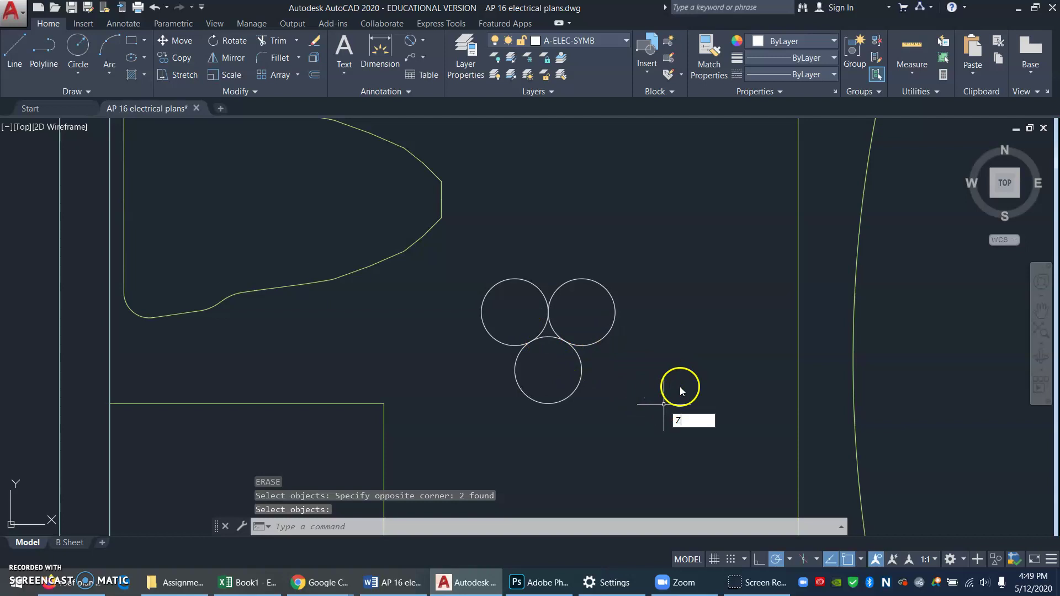
{"action": "key", "text": "Return"}
{"action": "key", "text": "Return"}
{"action": "left_click_drag", "start_coordinate": [658, 284], "coordinate": [686, 403]}
{"action": "left_click_drag", "start_coordinate": [646, 268], "coordinate": [642, 398]}
{"action": "left_click_drag", "start_coordinate": [621, 359], "coordinate": [633, 421]}
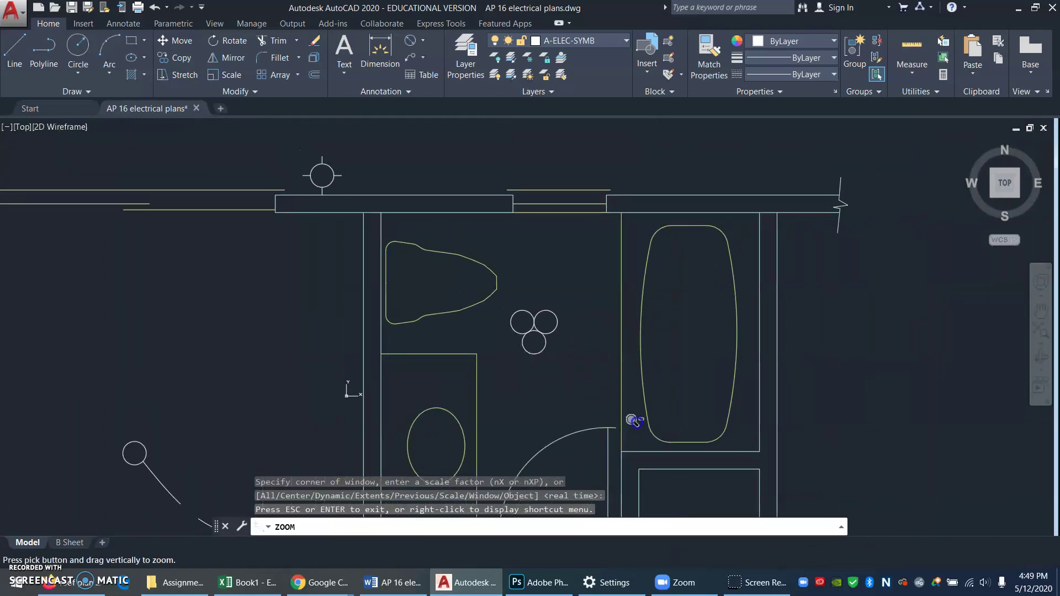
{"action": "left_click_drag", "start_coordinate": [599, 353], "coordinate": [597, 388]}
{"action": "right_click", "coordinate": [578, 375]}
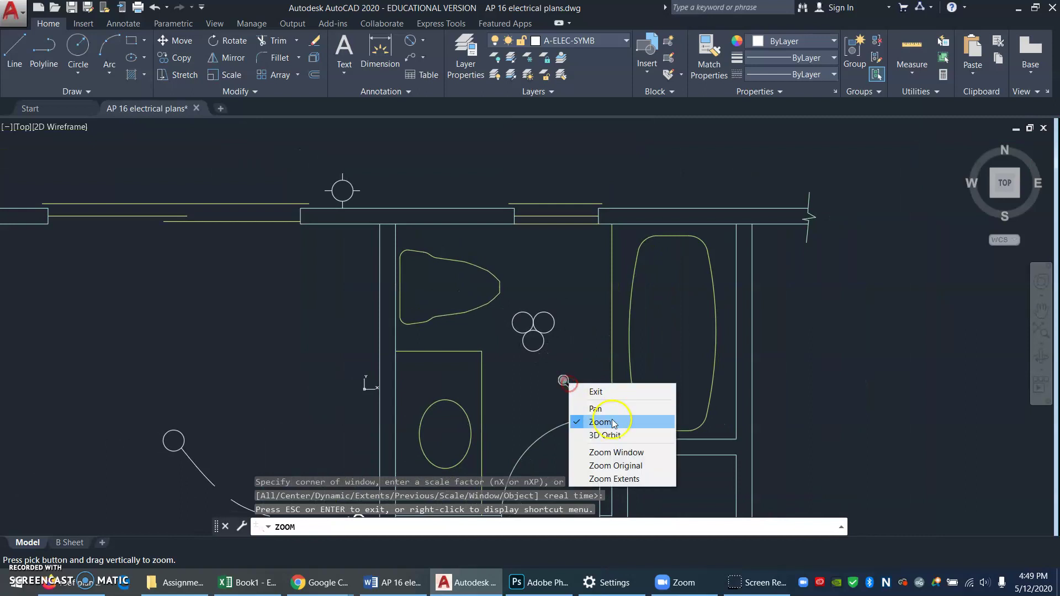
{"action": "left_click", "coordinate": [598, 409]}
{"action": "left_click_drag", "start_coordinate": [522, 402], "coordinate": [639, 329]}
{"action": "key", "text": "Escape"}
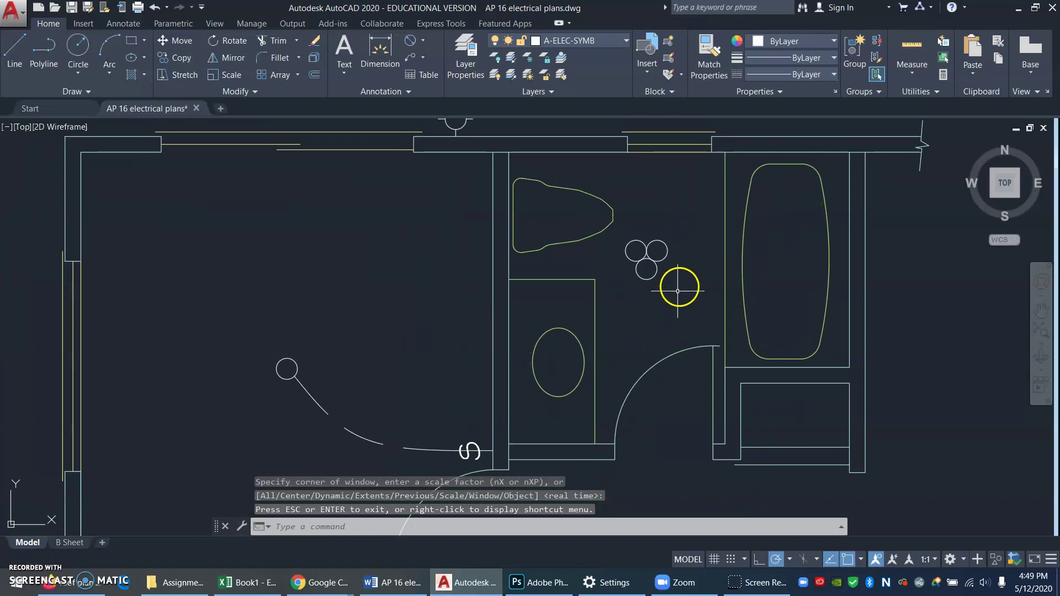
{"action": "type", "text": "l"}
{"action": "key", "text": "Return"}
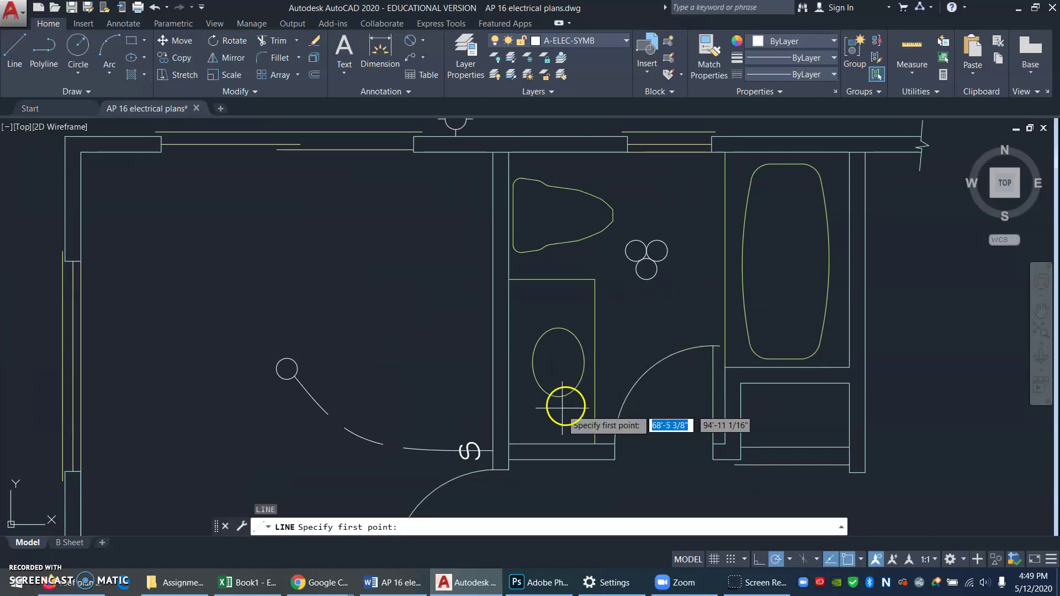
{"action": "left_click", "coordinate": [509, 444]}
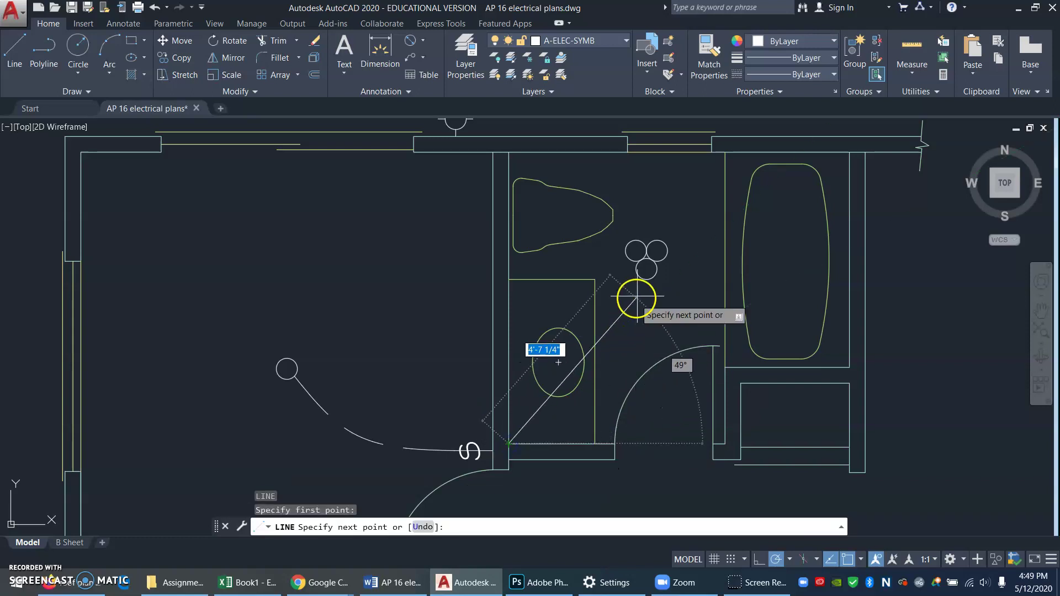
{"action": "left_click", "coordinate": [727, 151]}
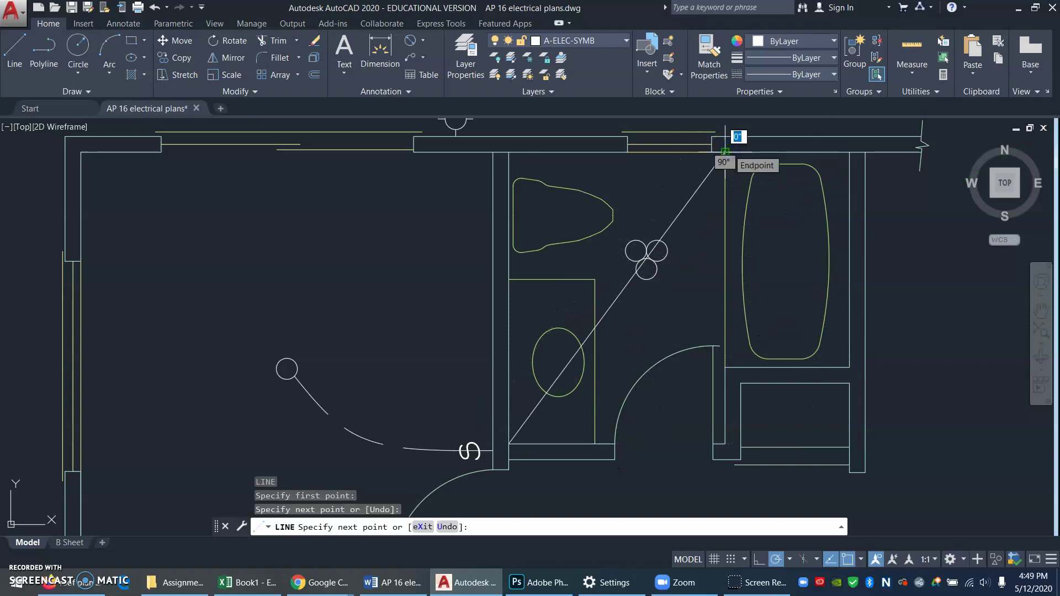
{"action": "key", "text": "Return"}
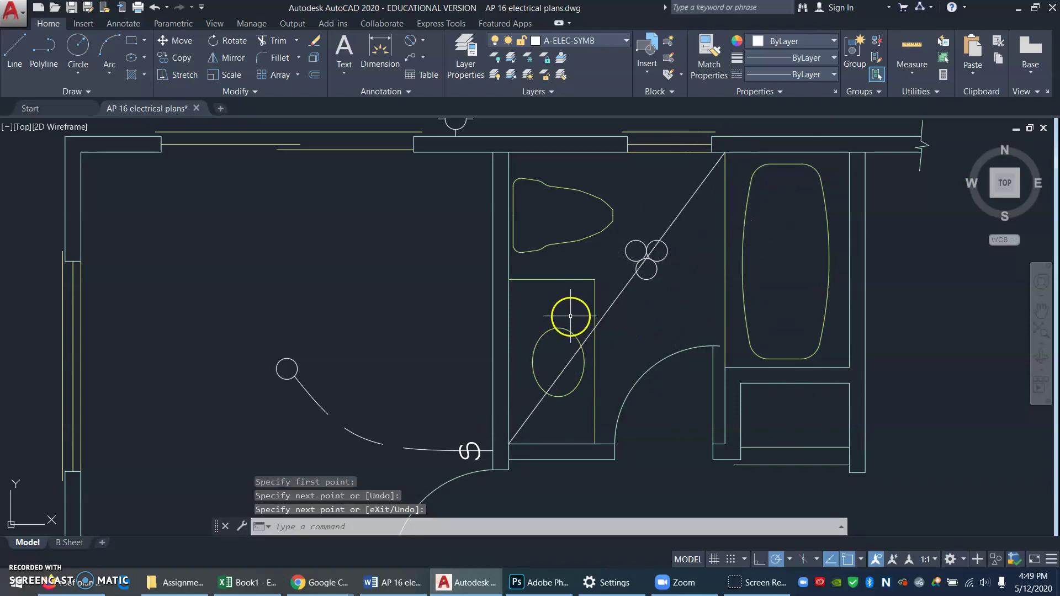
- Move the three circles from a freehand base point in the gap between them, with object snap off, about 5 inches down the diagonal line
{"action": "type", "text": "z"}
{"action": "key", "text": "Return"}
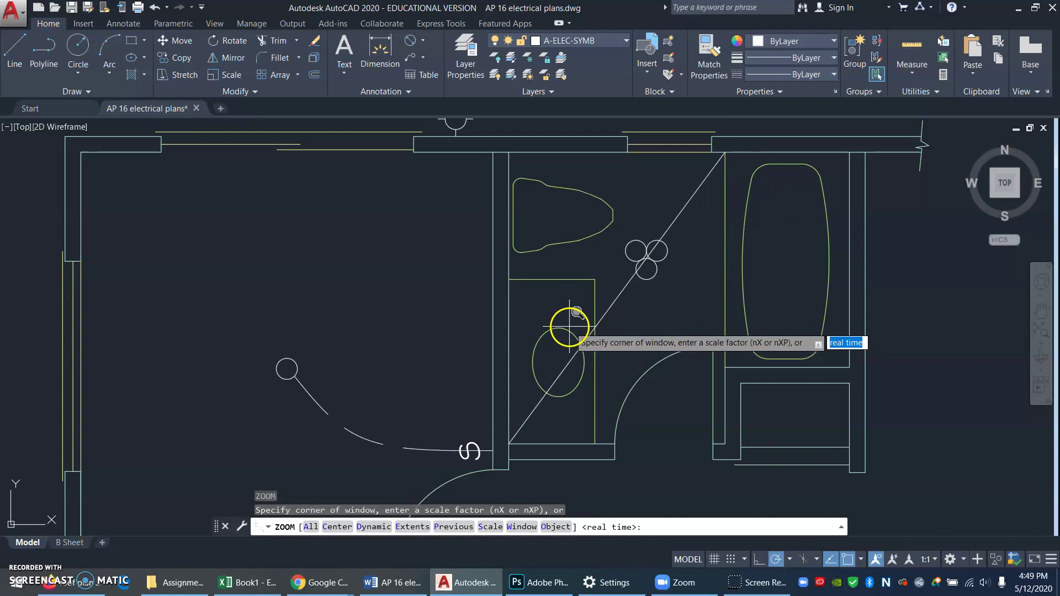
{"action": "left_click", "coordinate": [569, 327]}
{"action": "left_click", "coordinate": [748, 194]}
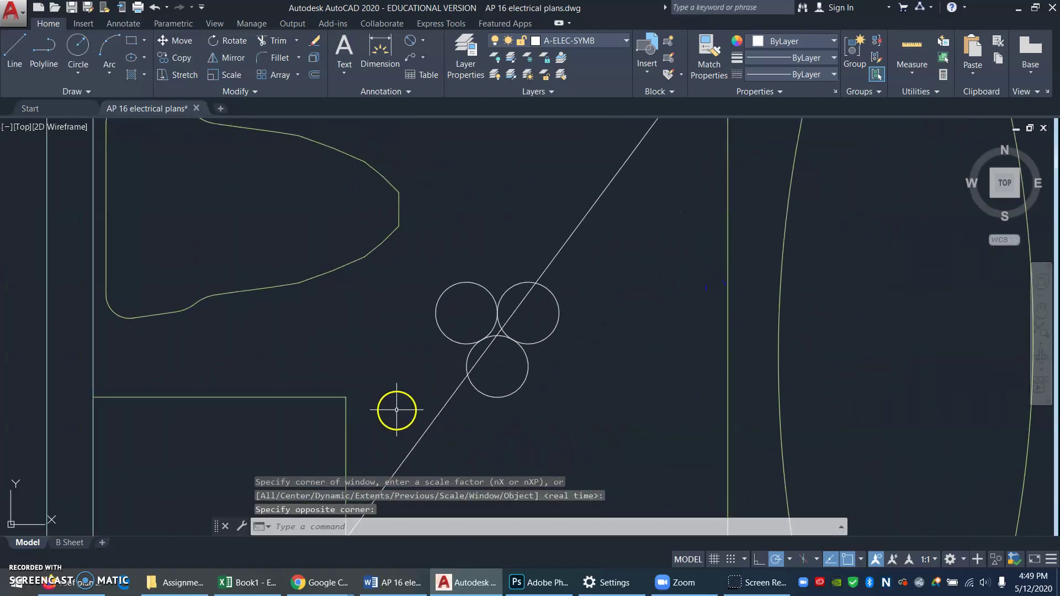
{"action": "type", "text": "m"}
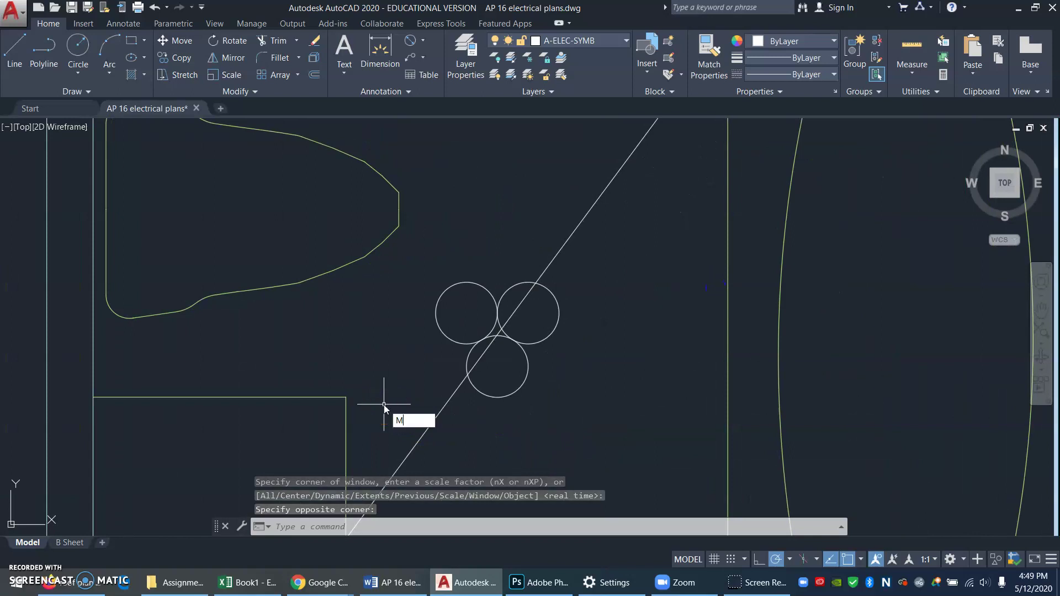
{"action": "key", "text": "Return"}
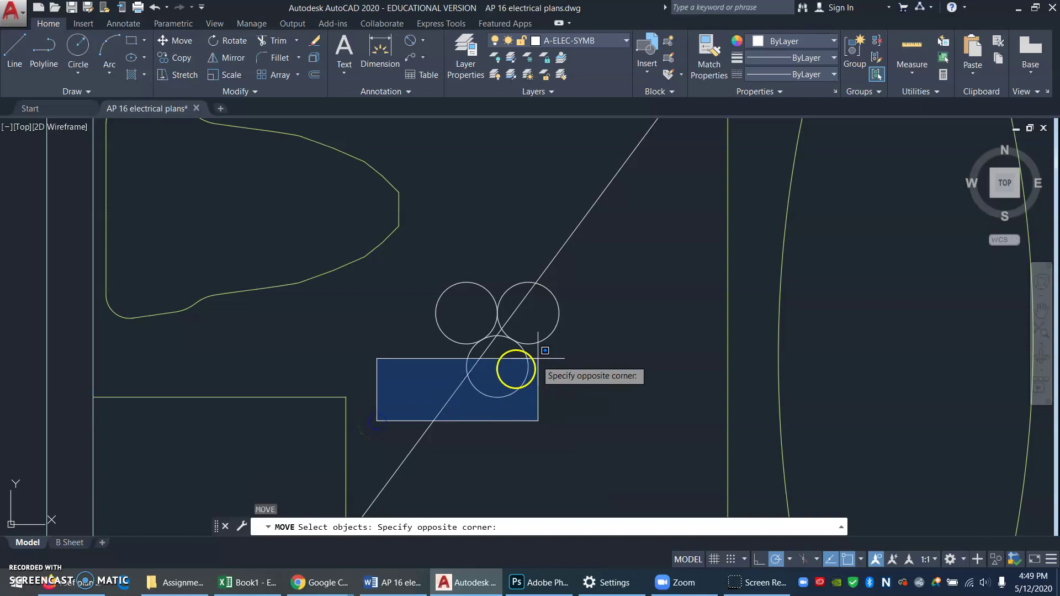
{"action": "left_click", "coordinate": [658, 229]}
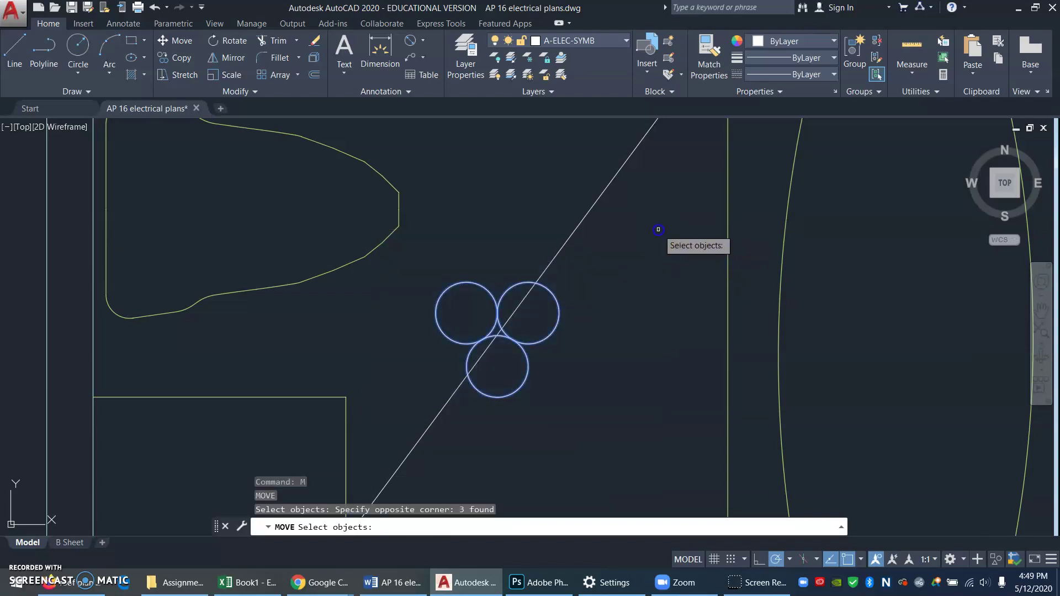
{"action": "key", "text": "Return"}
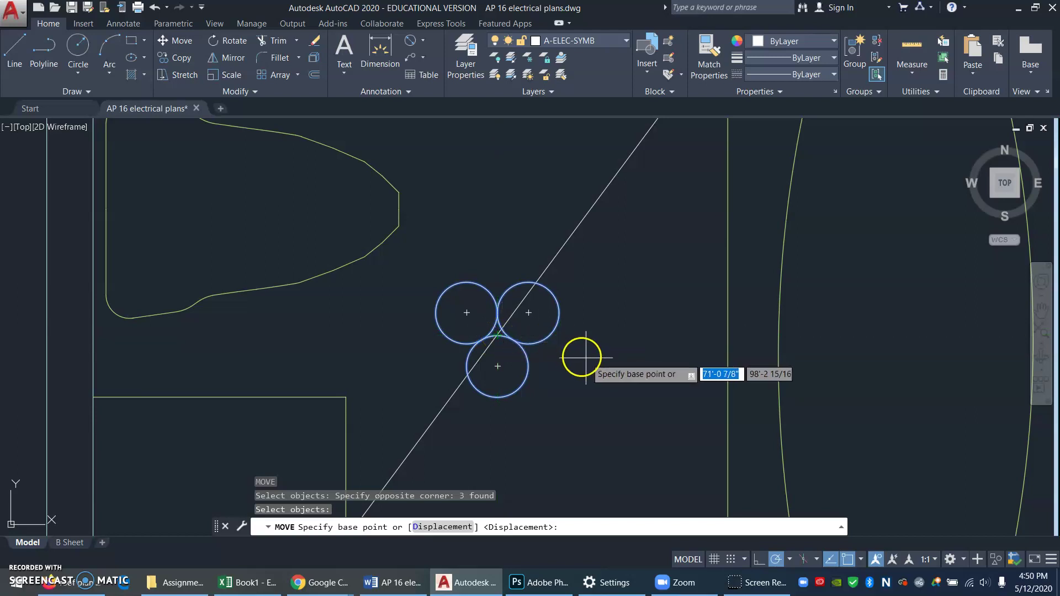
{"action": "left_click", "coordinate": [849, 561]}
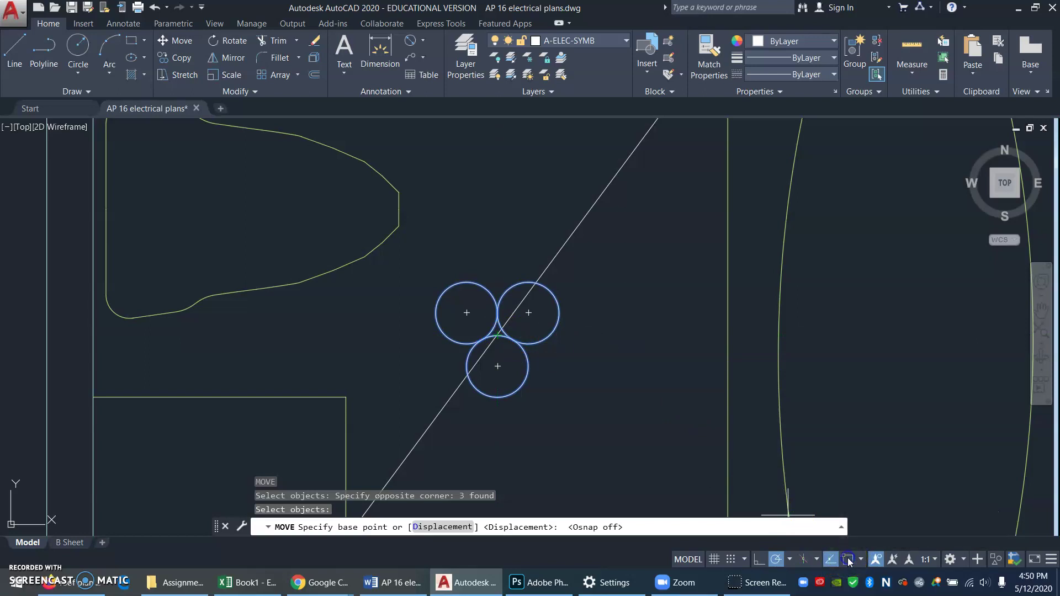
{"action": "left_click", "coordinate": [499, 331]}
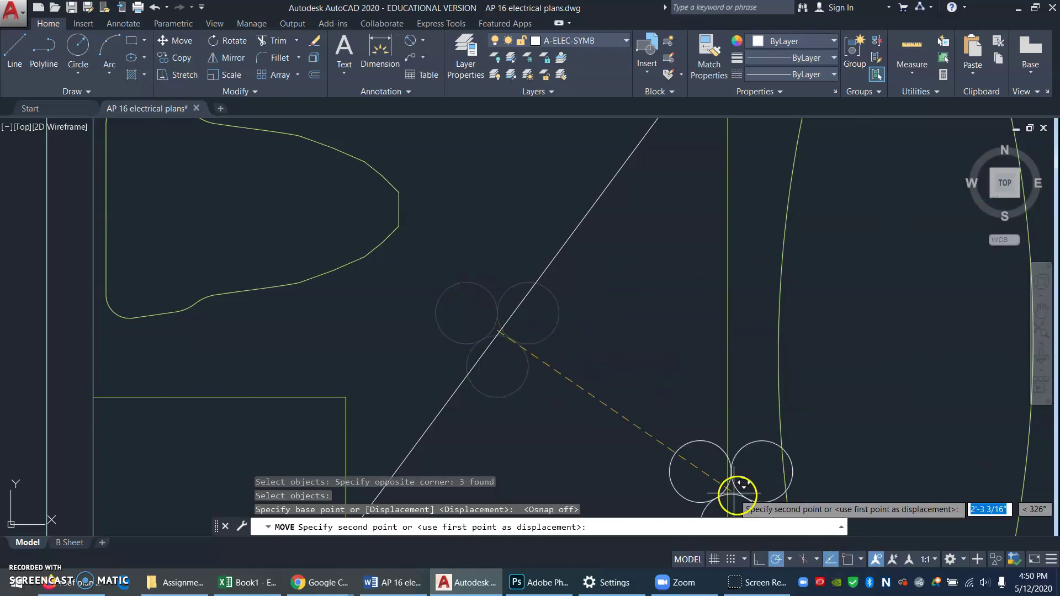
{"action": "left_click", "coordinate": [849, 559]}
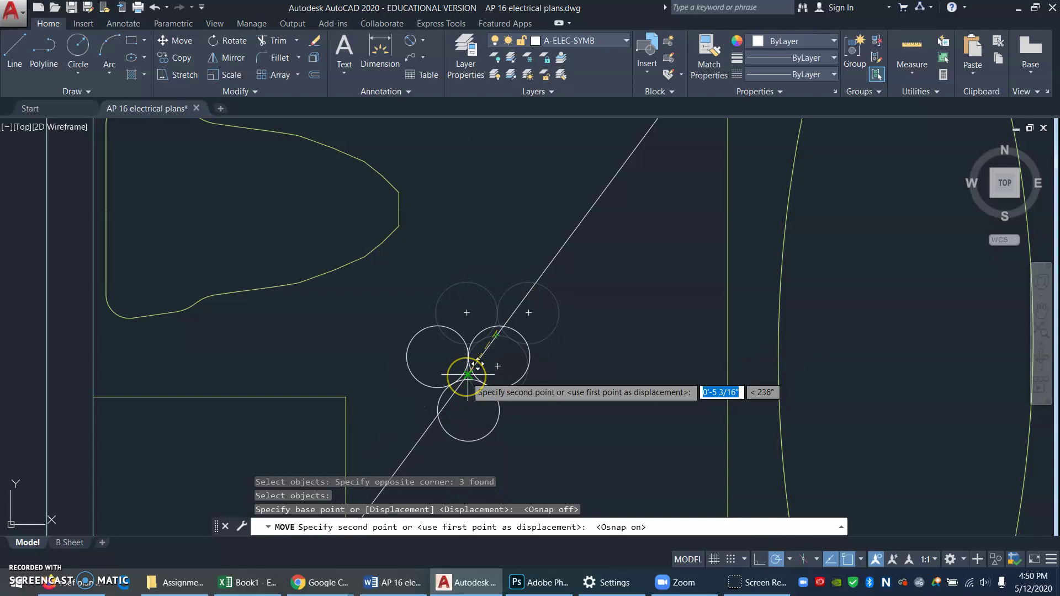
{"action": "left_click", "coordinate": [475, 368]}
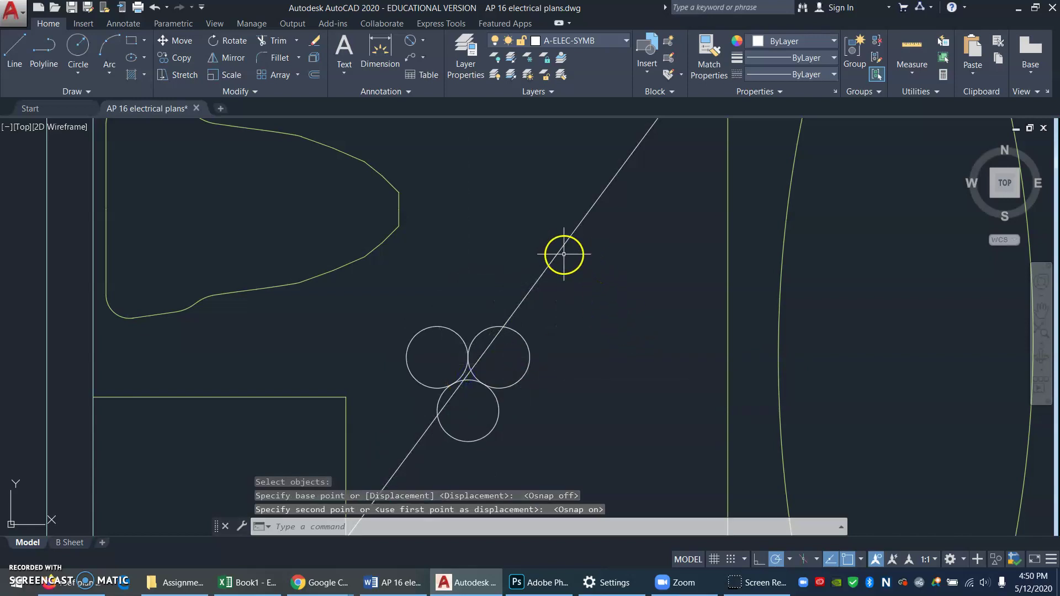
{"action": "type", "text": "L"}
{"action": "key", "text": "Return"}
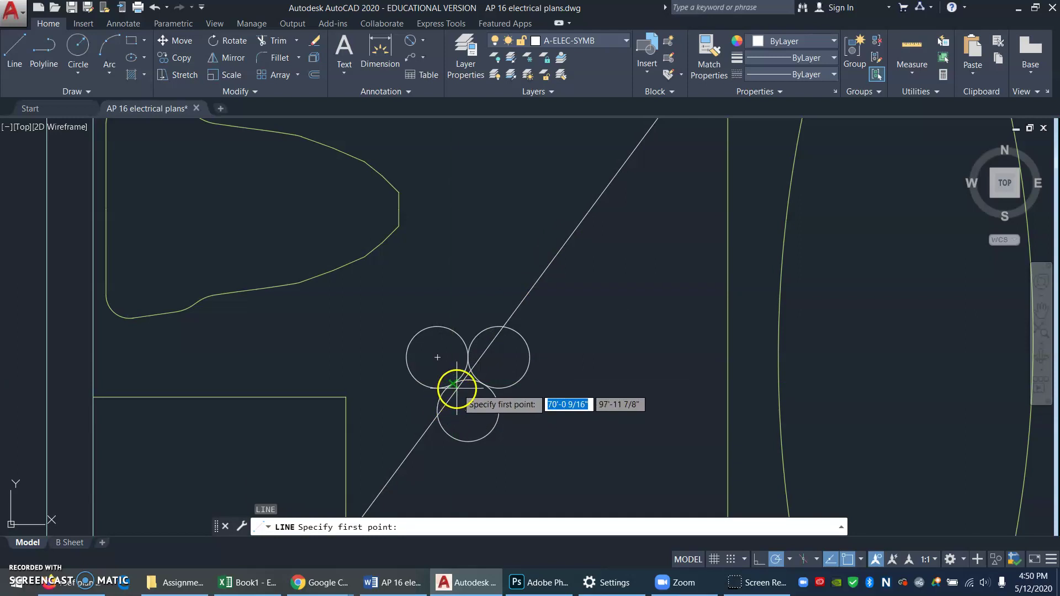
{"action": "key", "text": "Escape"}
- Switch to the Word document to check the bathroom fixture's placement on the reference sketch, and return to the AutoCAD drawing
{"action": "type", "text": "z"}
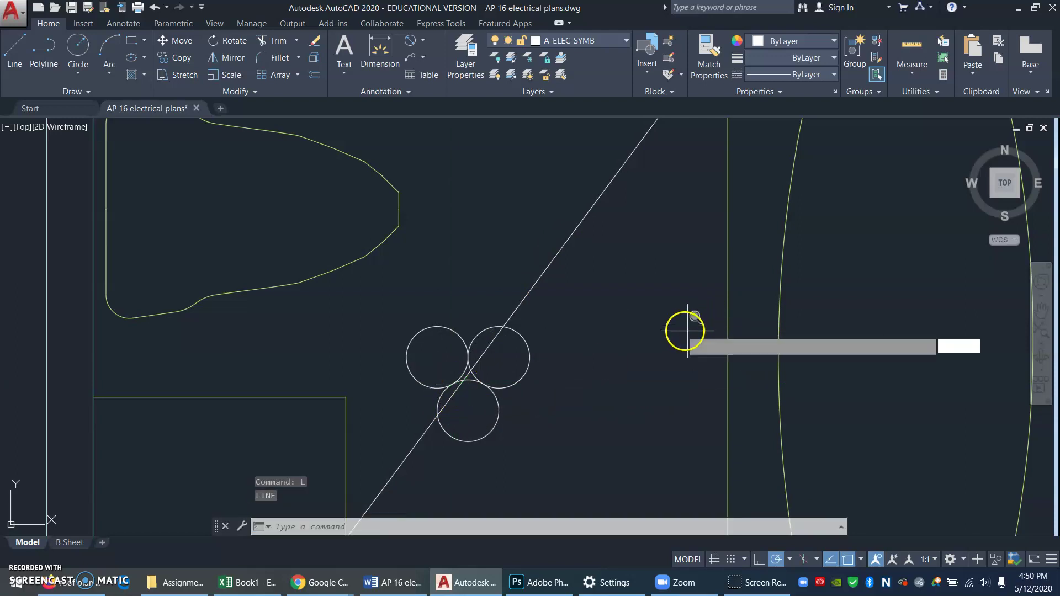
{"action": "key", "text": "Return"}
{"action": "key", "text": "Return"}
{"action": "left_click_drag", "start_coordinate": [620, 267], "coordinate": [618, 423]}
{"action": "mouse_move", "coordinate": [574, 296]}
{"action": "left_mouse_down"}
{"action": "mouse_move", "coordinate": [587, 393]}
{"action": "mouse_move", "coordinate": [575, 391]}
{"action": "left_mouse_up"}
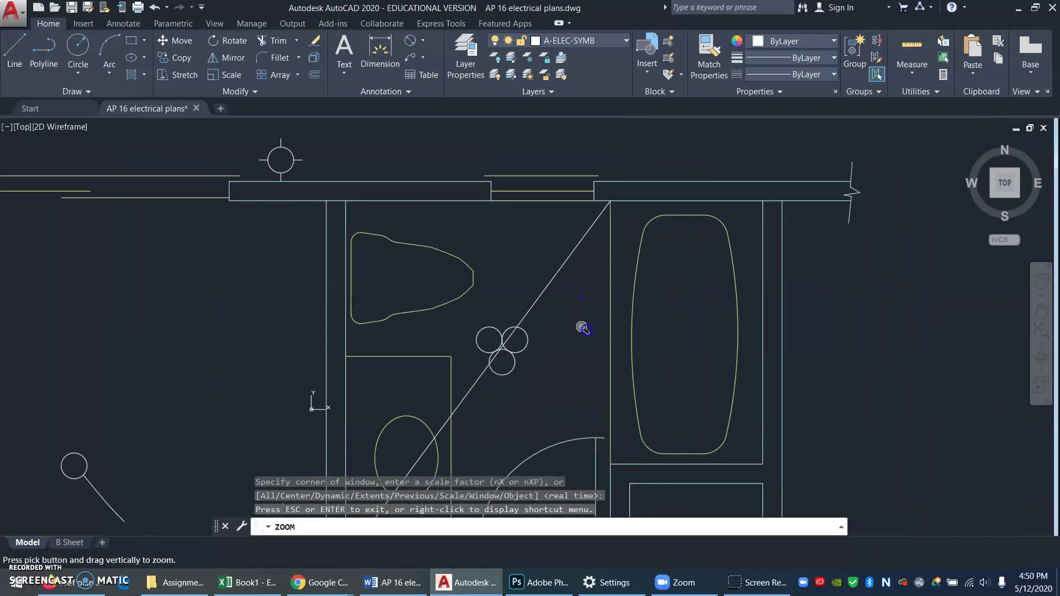
{"action": "left_click_drag", "start_coordinate": [583, 332], "coordinate": [554, 390]}
{"action": "left_click_drag", "start_coordinate": [572, 353], "coordinate": [565, 377]}
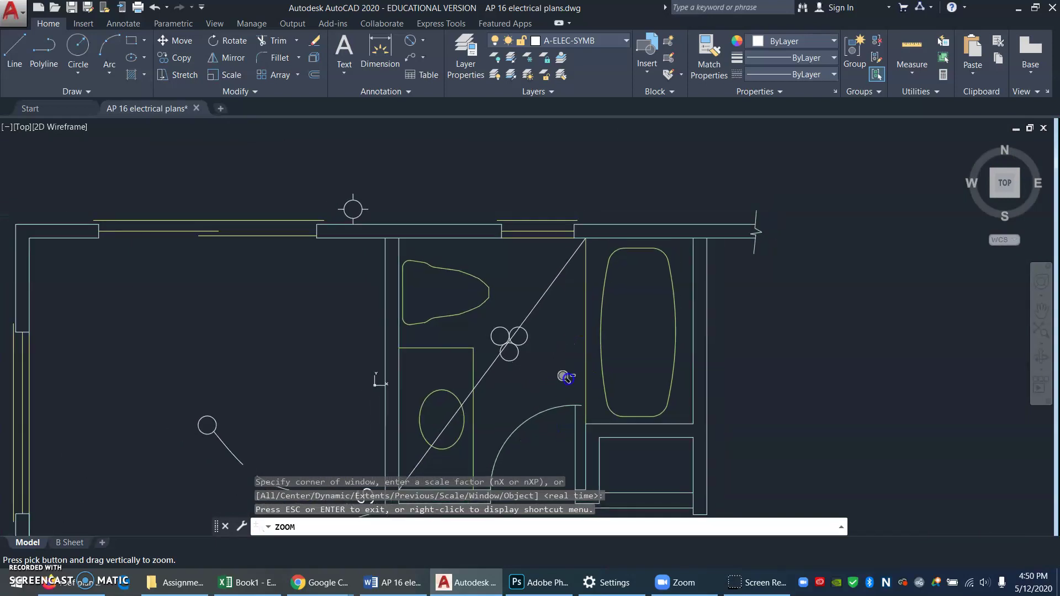
{"action": "key", "text": "Escape"}
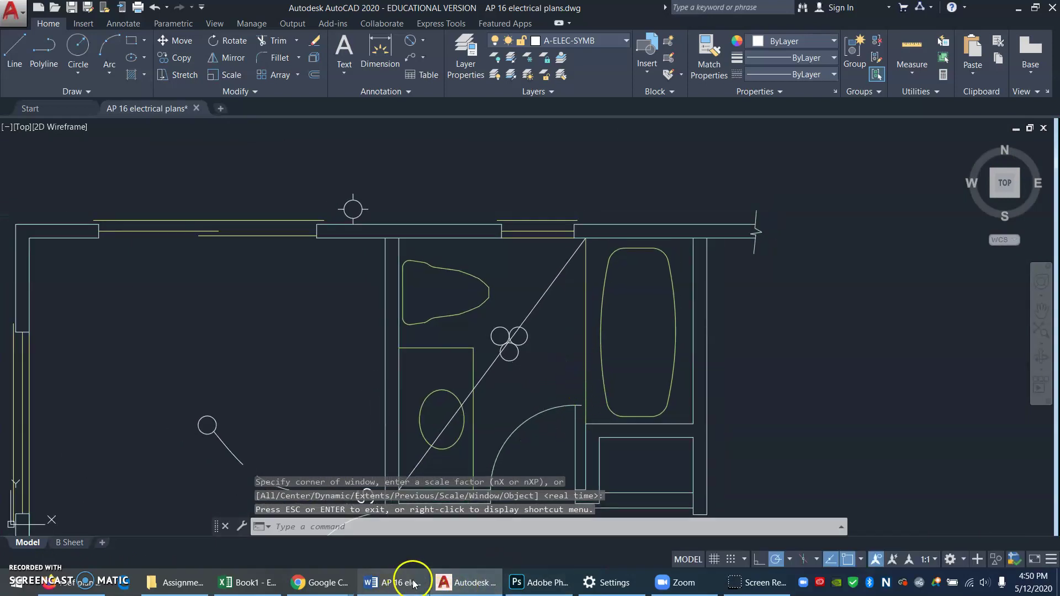
{"action": "left_click", "coordinate": [393, 583]}
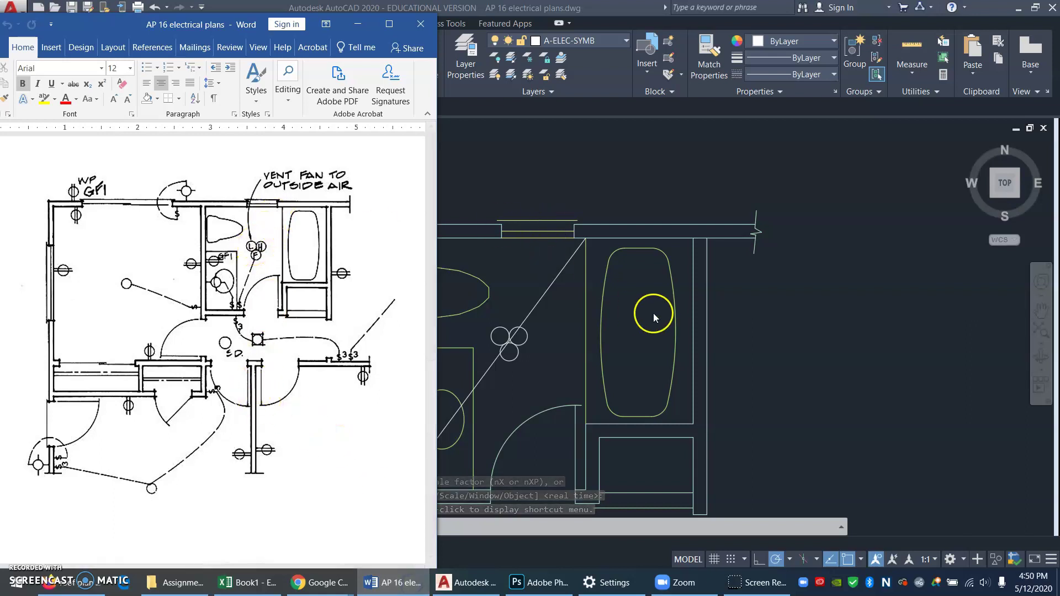
{"action": "left_click", "coordinate": [864, 337]}
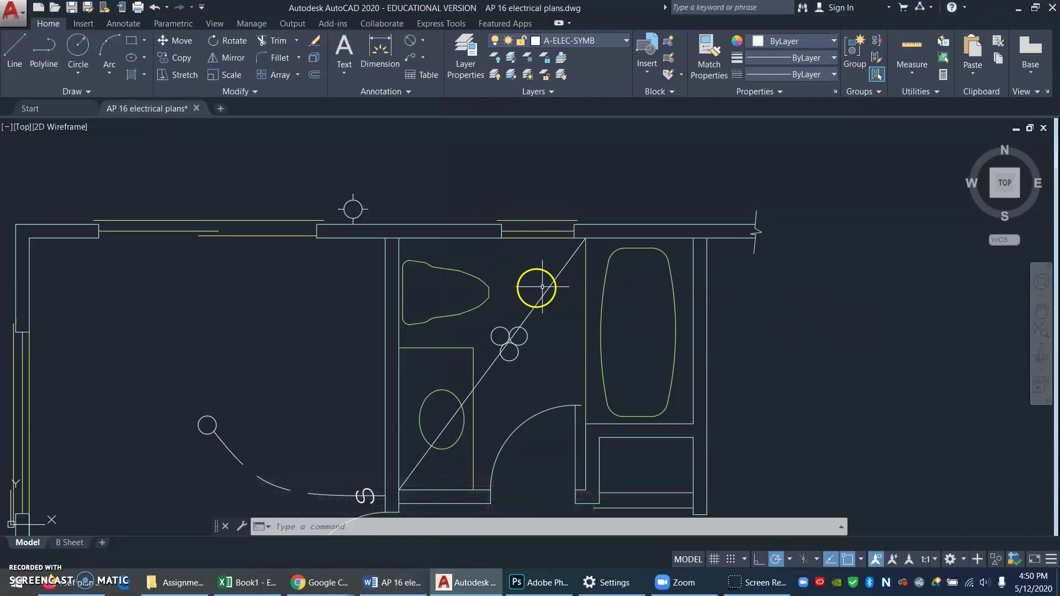
- Erase the diagonal guide line that crosses the bathroom
{"action": "left_click", "coordinate": [565, 287]}
{"action": "left_click", "coordinate": [533, 295]}
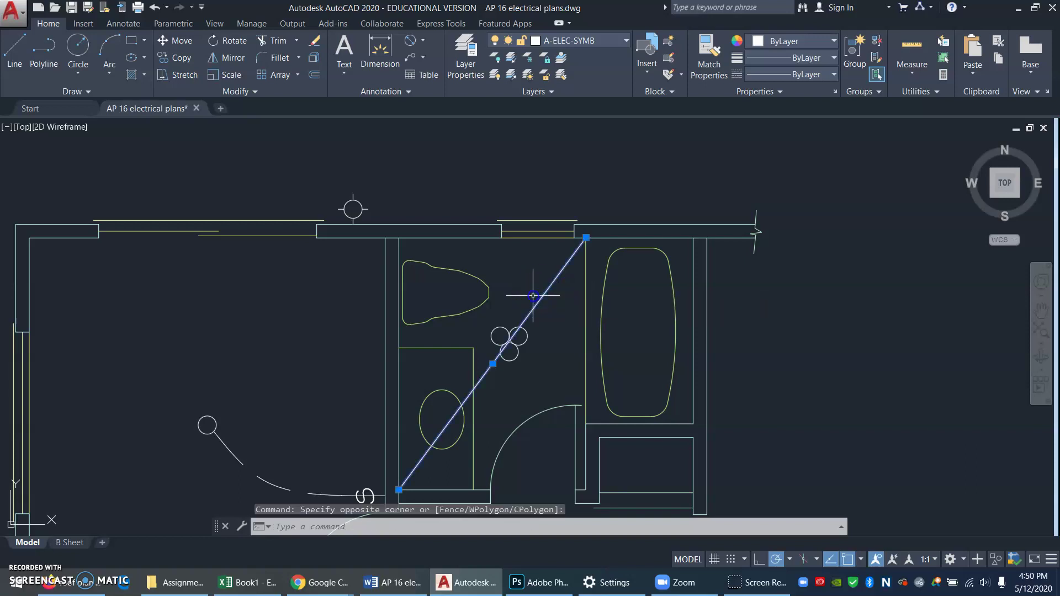
{"action": "type", "text": "E"}
{"action": "key", "text": "Return"}
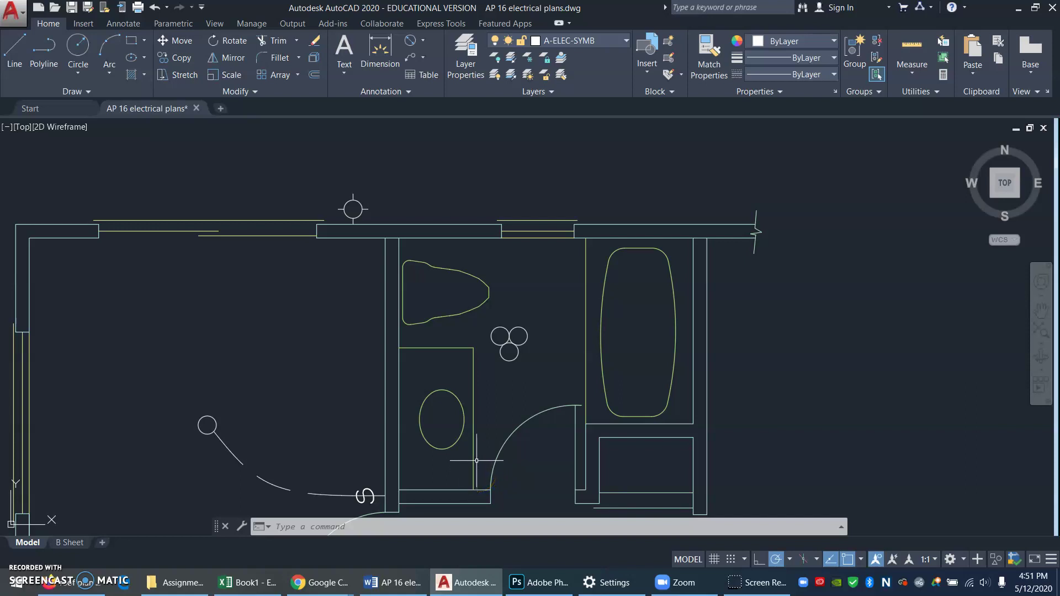
- Place a single-line text S, 6 inches high with 0 rotation, just above the wall end beside the bathroom door opening
{"action": "left_click", "coordinate": [345, 73]}
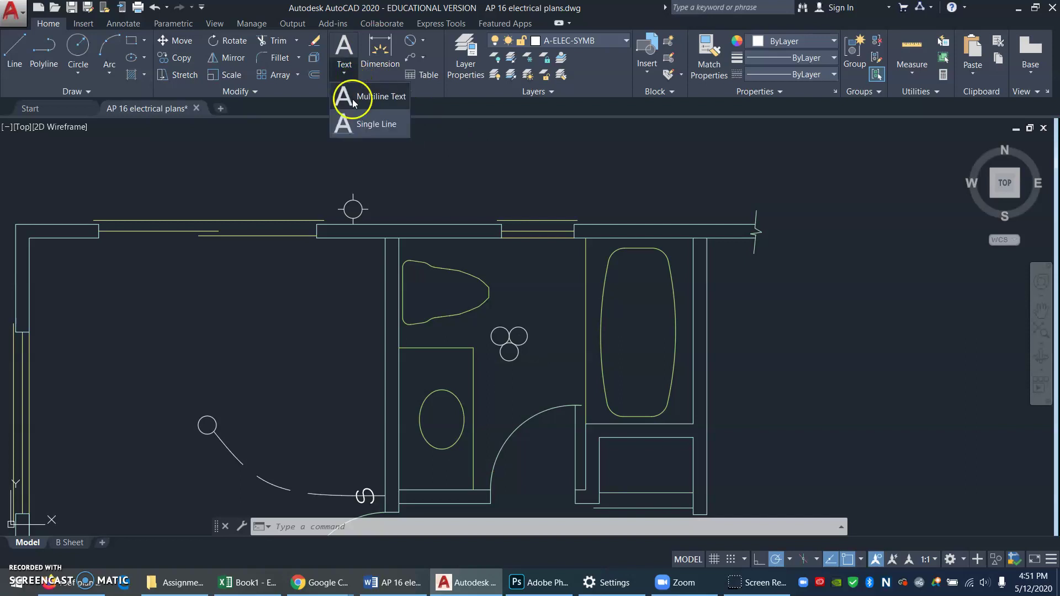
{"action": "left_click", "coordinate": [374, 124]}
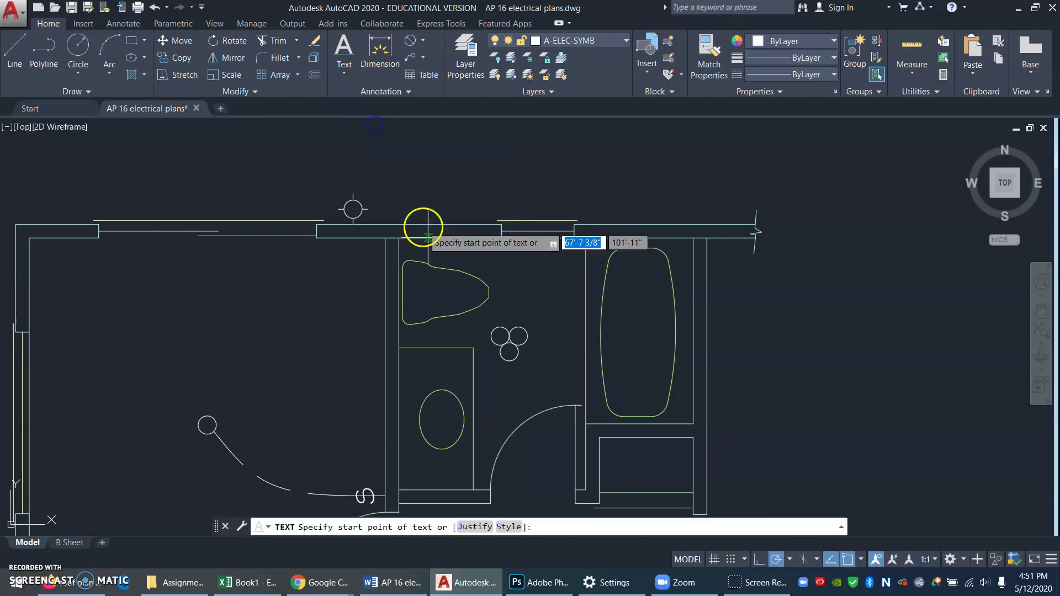
{"action": "left_click", "coordinate": [482, 475]}
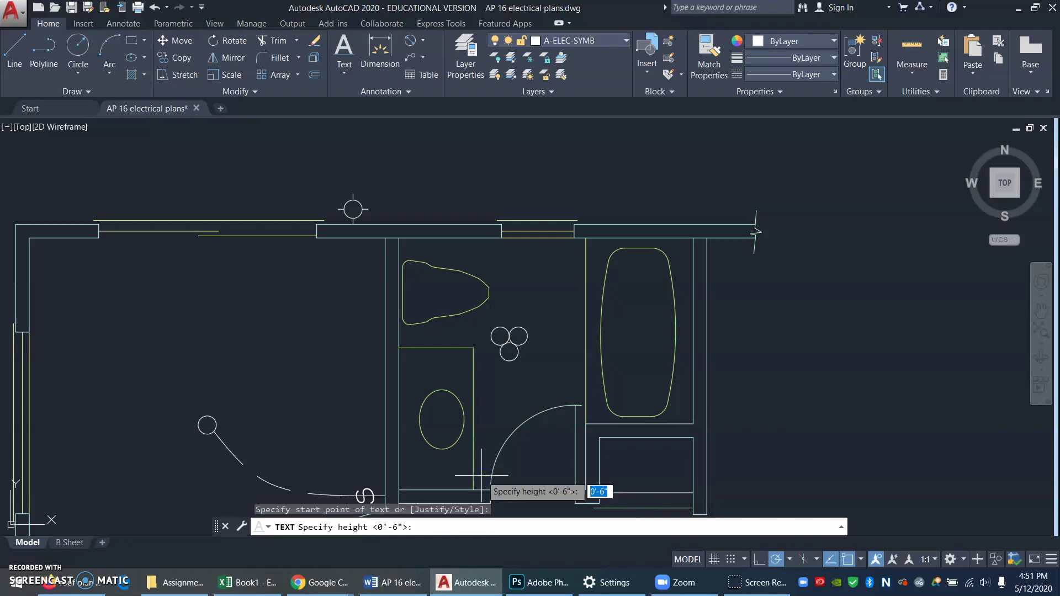
{"action": "key", "text": "Return"}
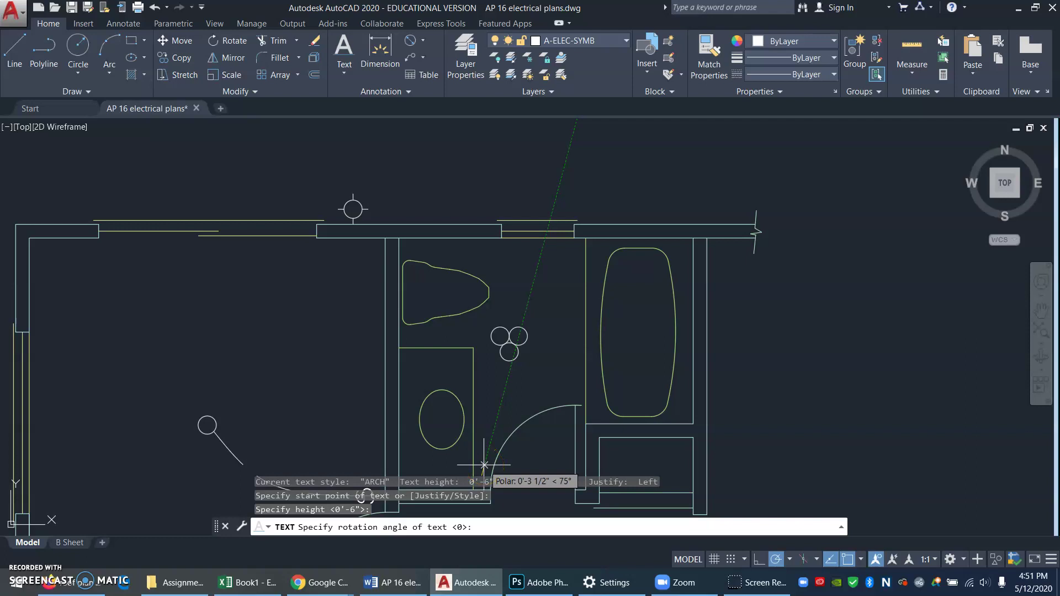
{"action": "key", "text": "Return"}
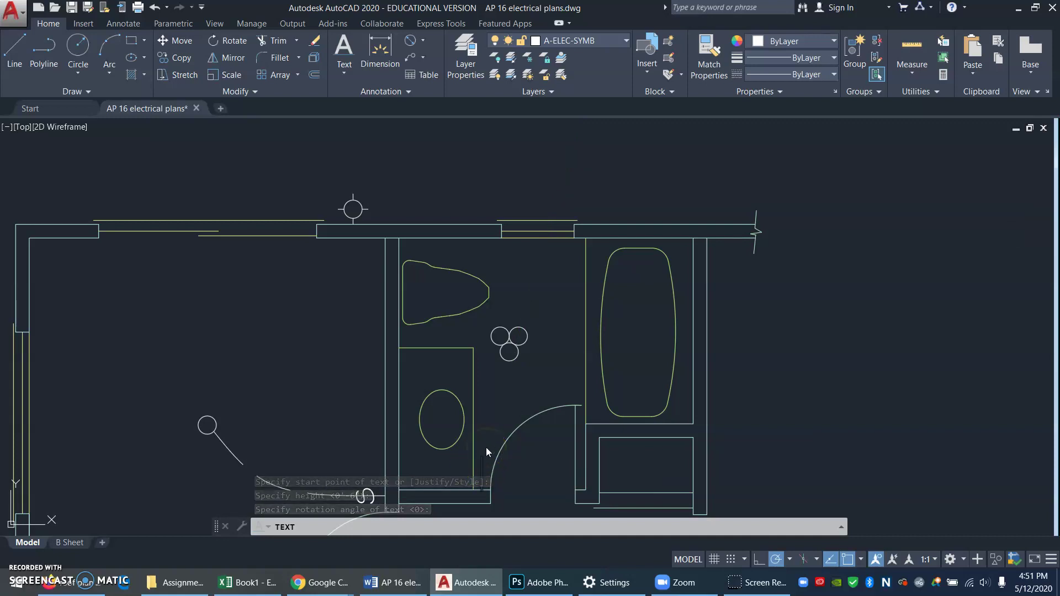
{"action": "type", "text": "S"}
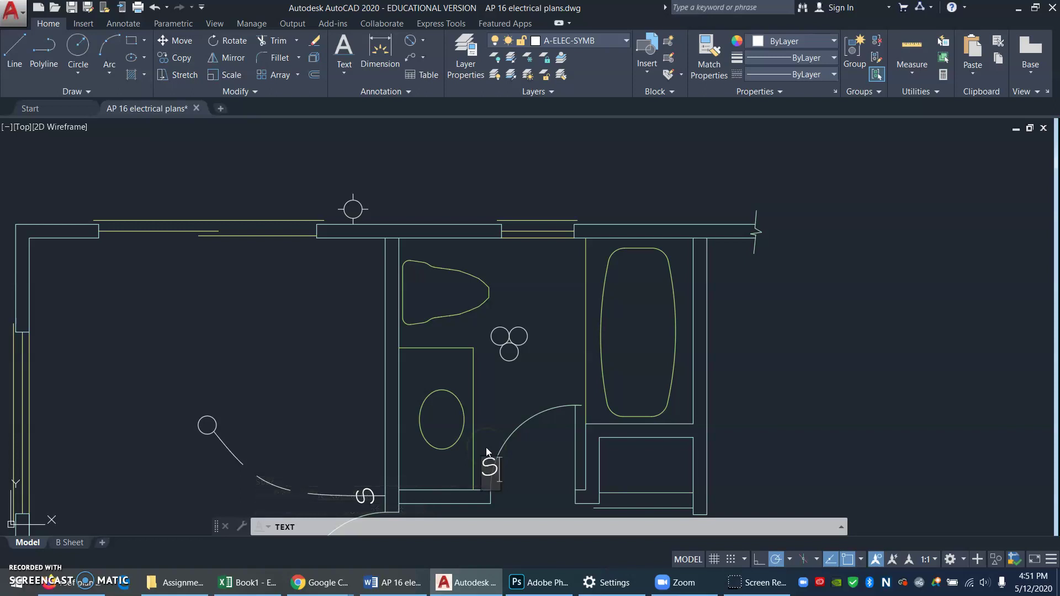
{"action": "key", "text": "Return"}
{"action": "key", "text": "Return"}
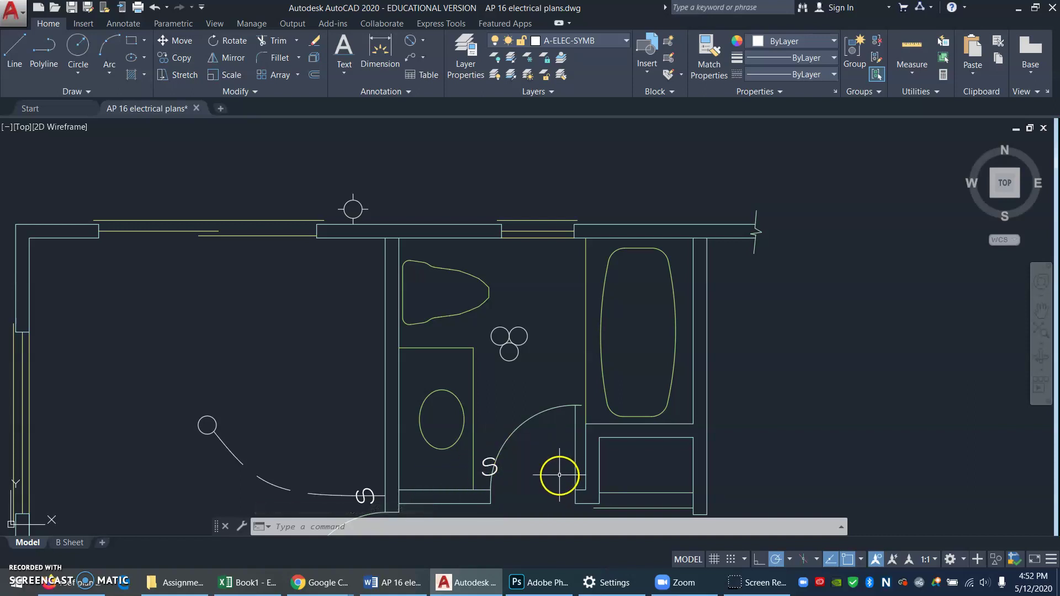
- Draw a vertical line from the wall beside the bathroom door upward, ending just above the S text
{"action": "type", "text": "L"}
{"action": "key", "text": "Return"}
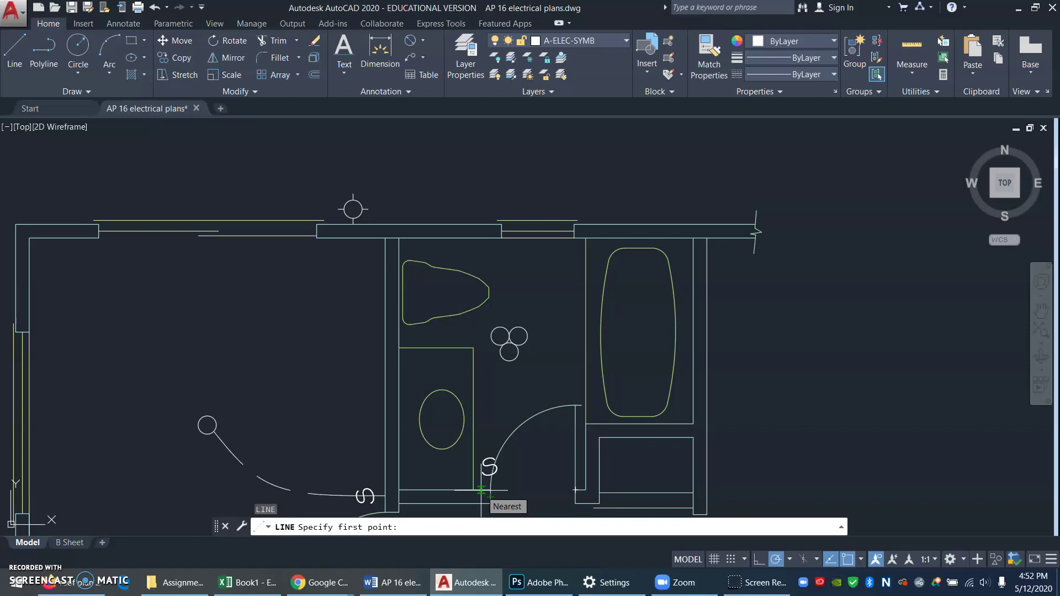
{"action": "left_click", "coordinate": [483, 490]}
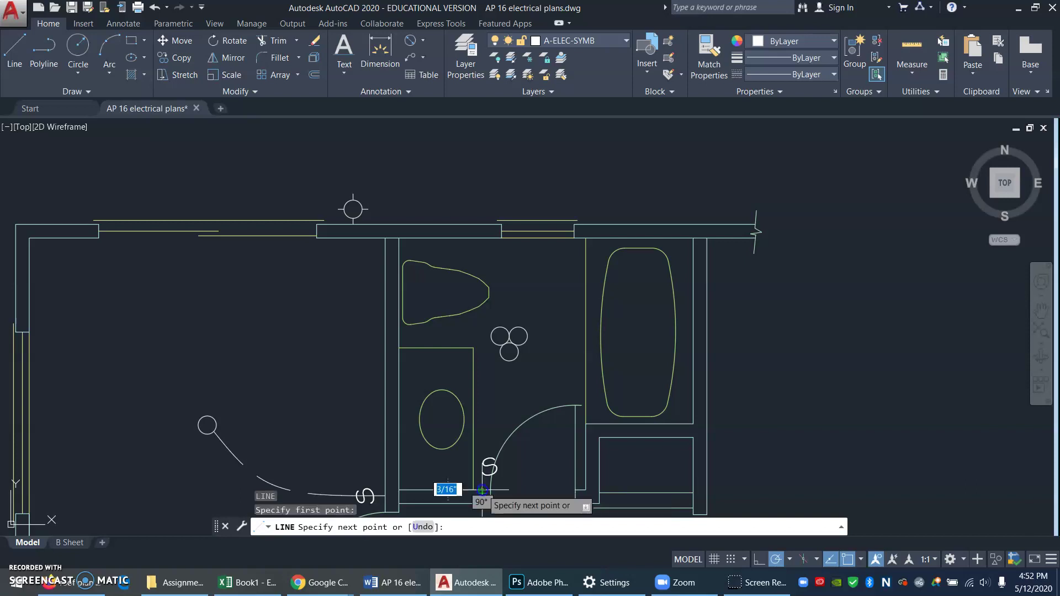
{"action": "left_click", "coordinate": [483, 451]}
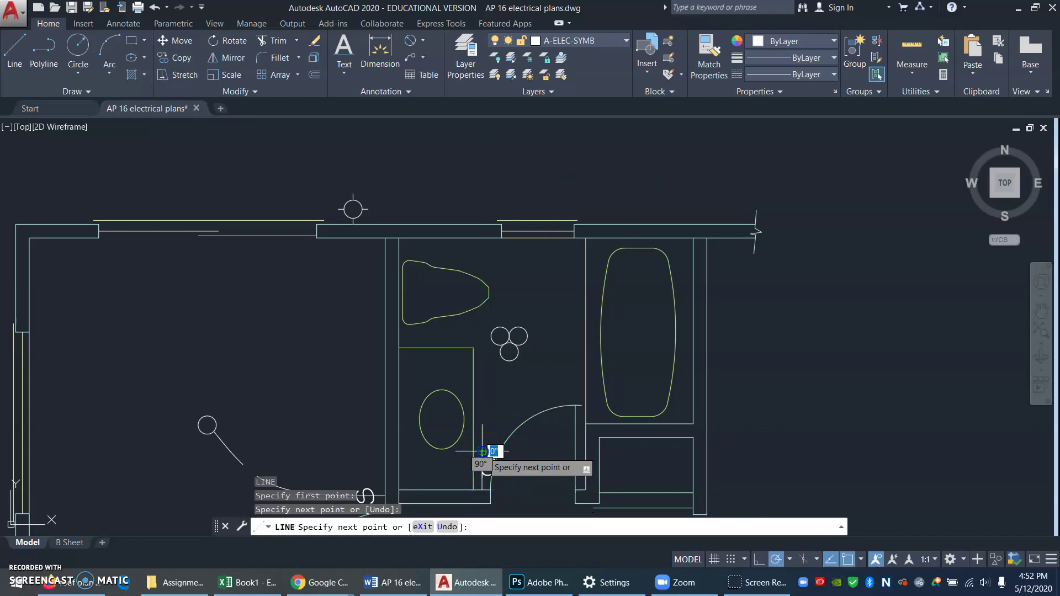
{"action": "key", "text": "Return"}
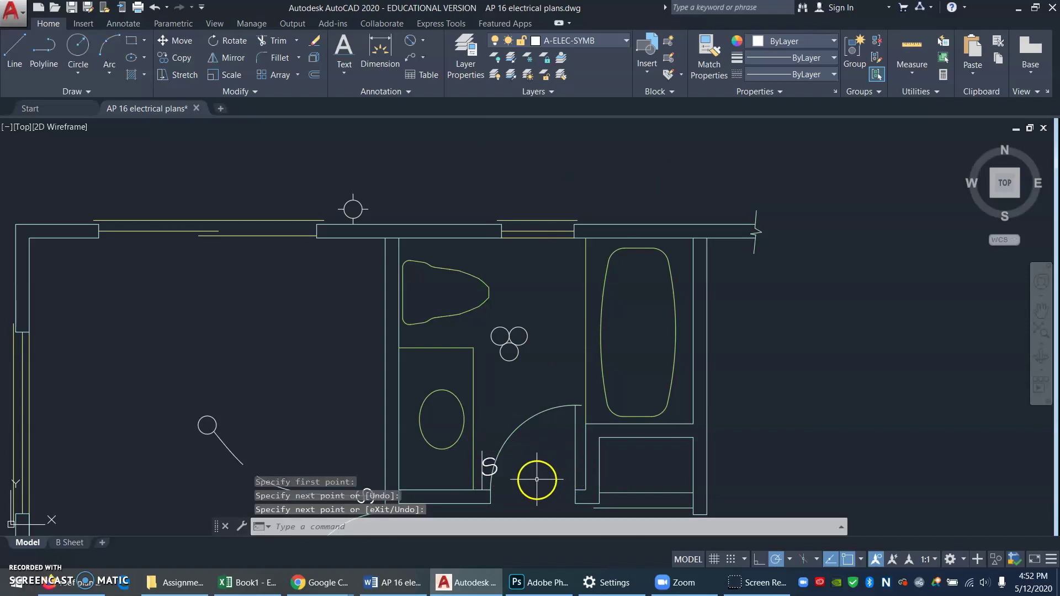
- Move the bathroom S text about 2 1/2 inches at 195° so it is centred on its vertical line
{"action": "type", "text": "m"}
{"action": "key", "text": "Return"}
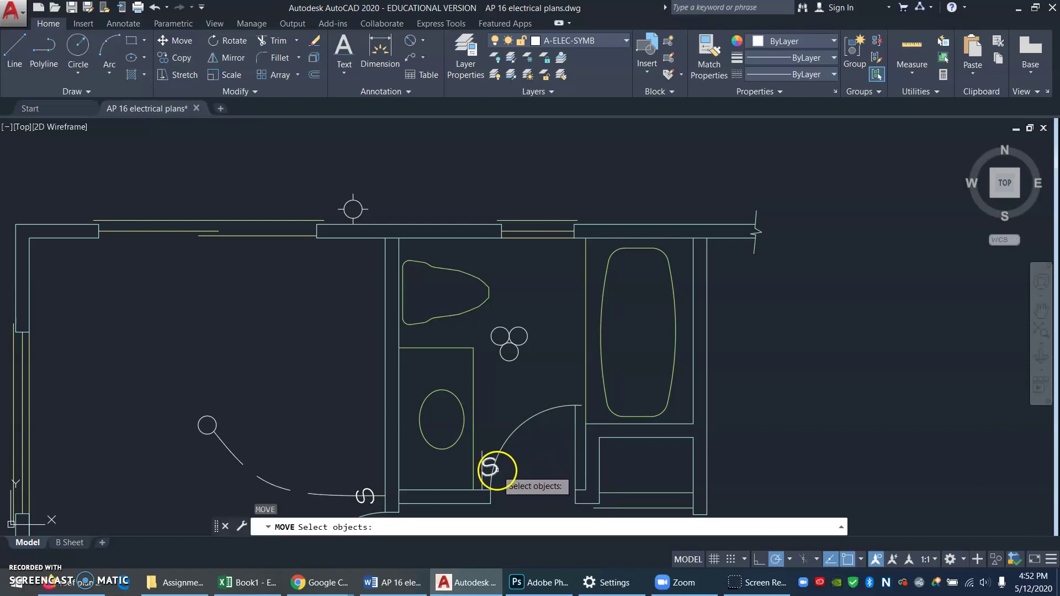
{"action": "left_click", "coordinate": [496, 469]}
{"action": "key", "text": "Return"}
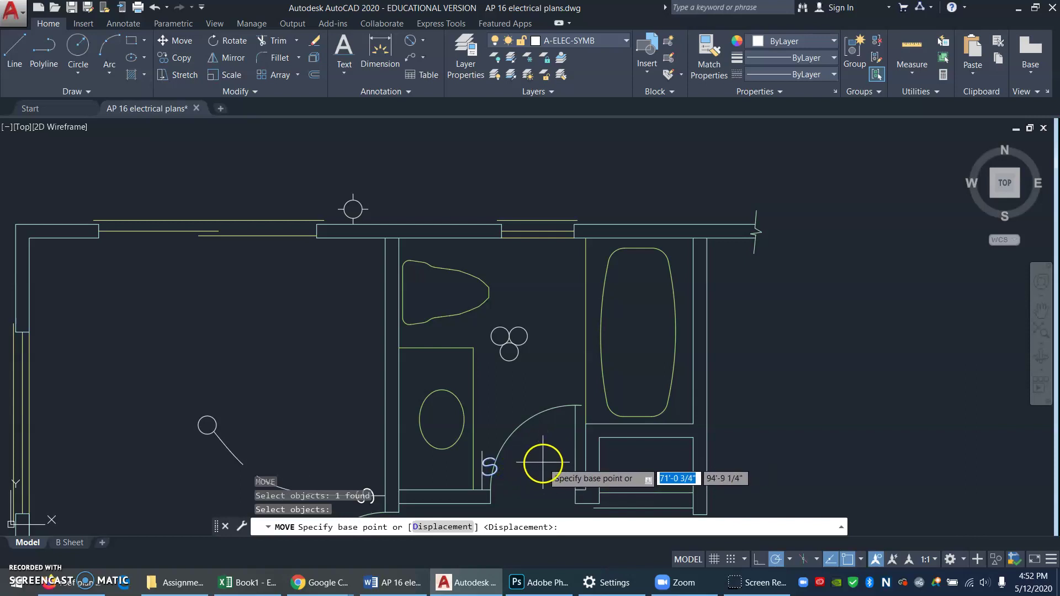
{"action": "left_click", "coordinate": [543, 463]}
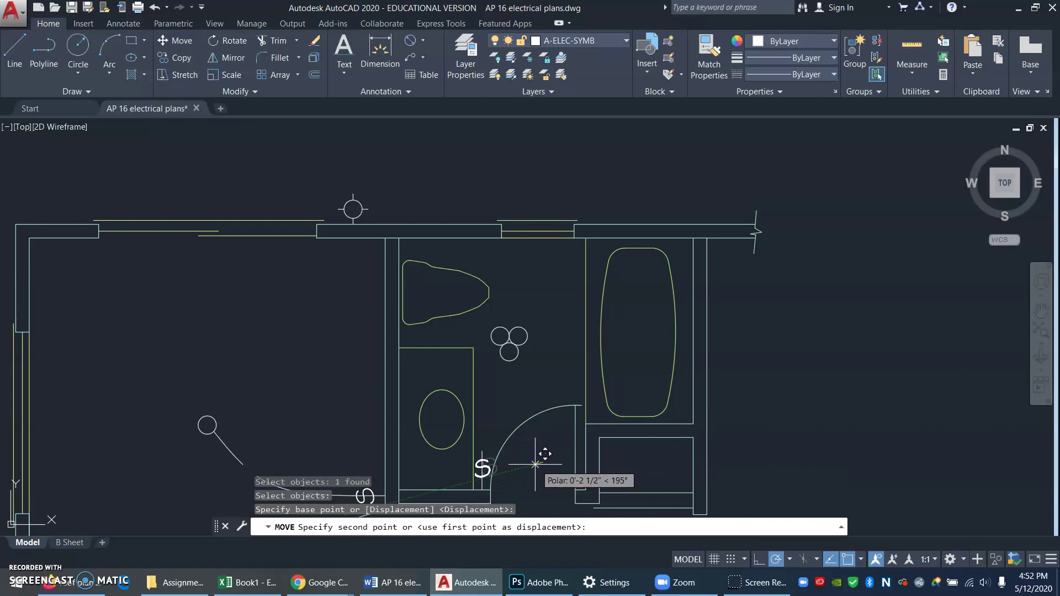
{"action": "left_click", "coordinate": [535, 465]}
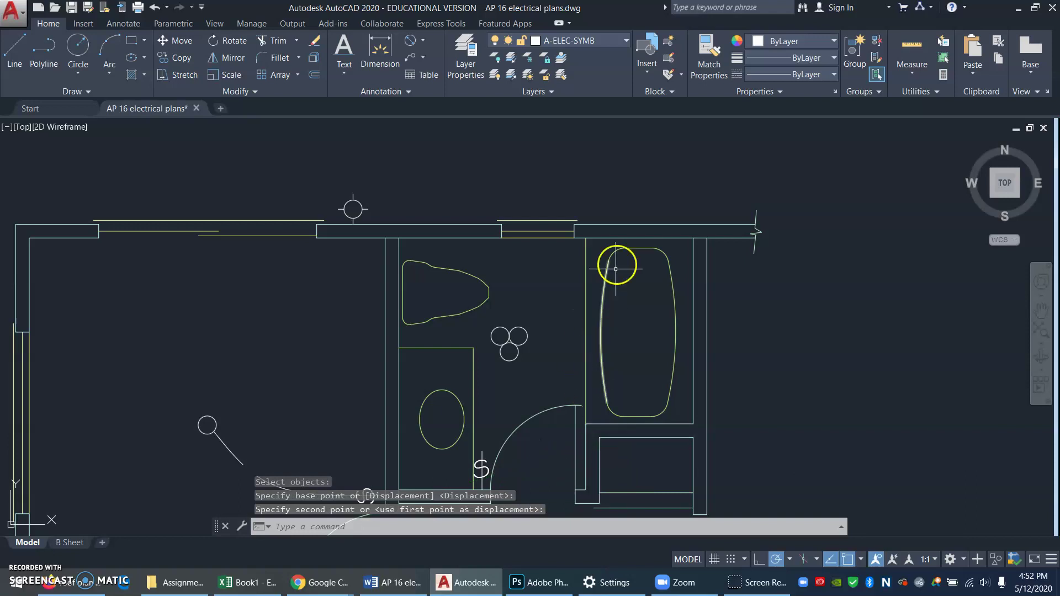
- On layer A-ELEC-WIRE, draw a three-point spline from the bathroom switch line's upper end to the bottom quadrant of the lowest circle
{"action": "left_click", "coordinate": [626, 41]}
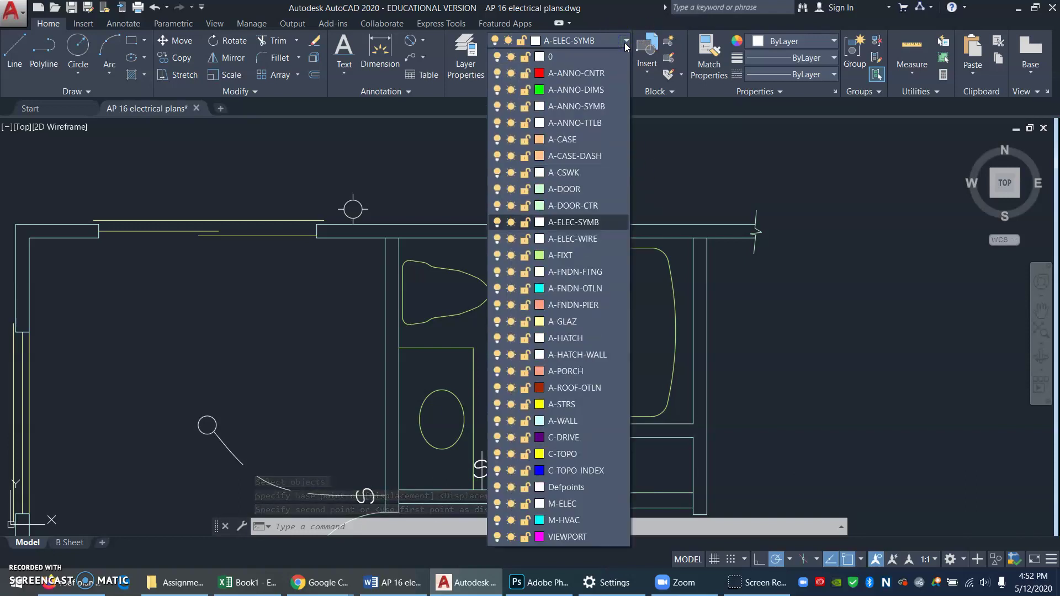
{"action": "left_click", "coordinate": [591, 240]}
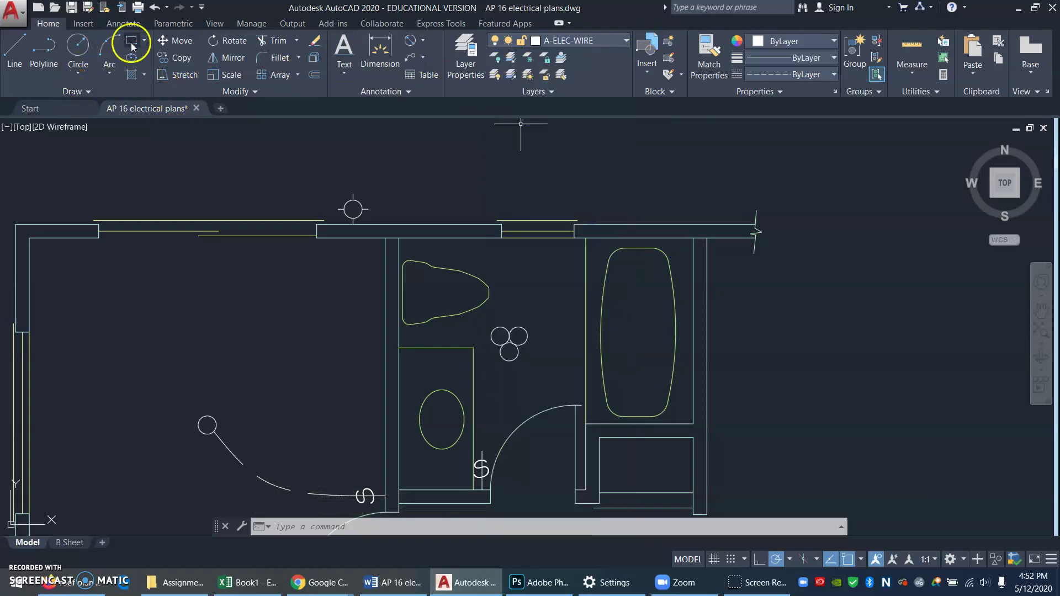
{"action": "left_click", "coordinate": [89, 89]}
{"action": "left_click", "coordinate": [89, 89]}
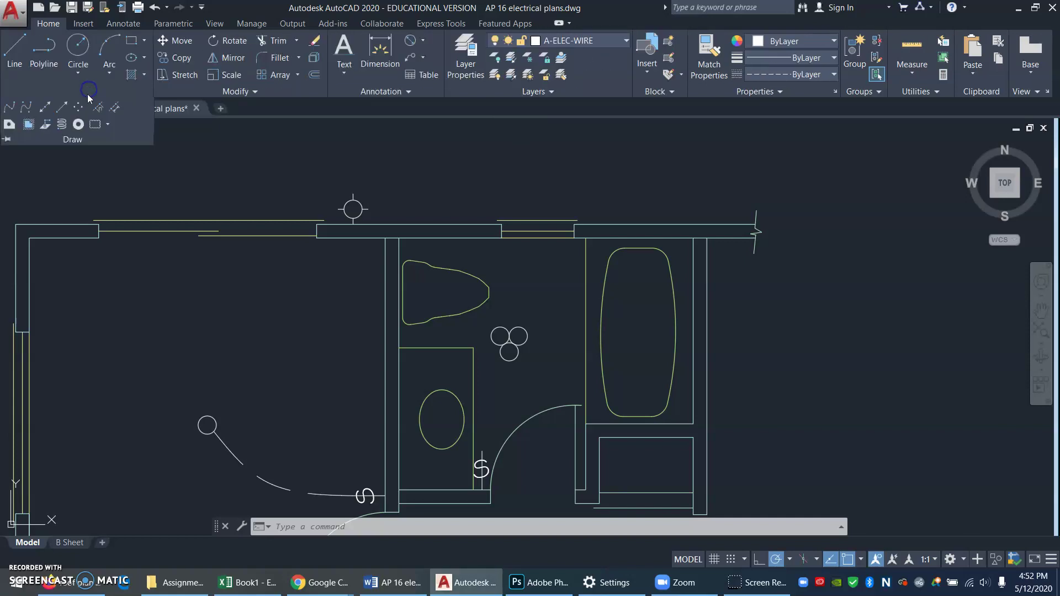
{"action": "left_click", "coordinate": [11, 109]}
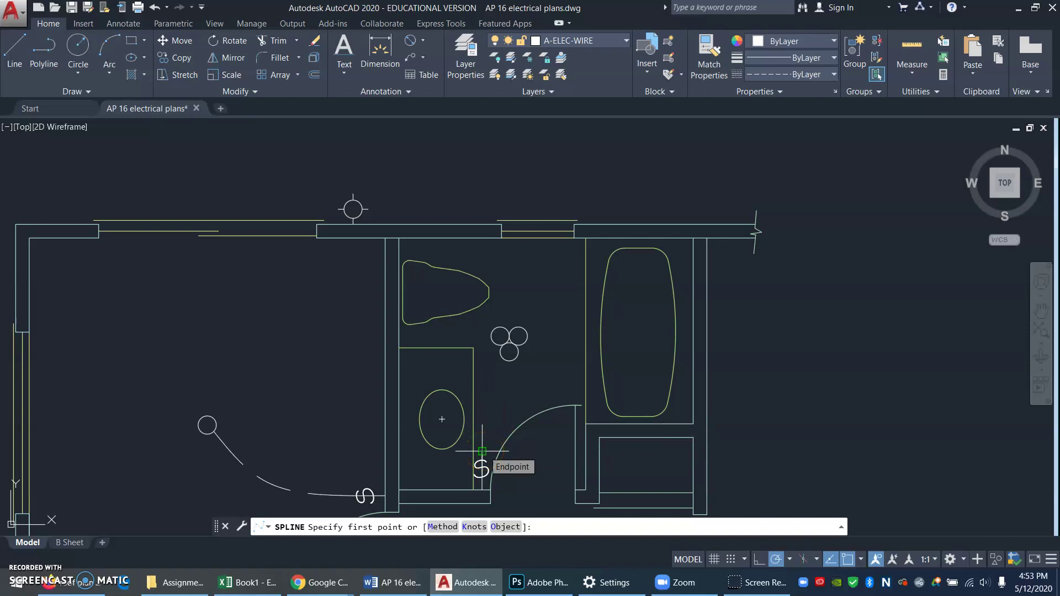
{"action": "left_click", "coordinate": [482, 452]}
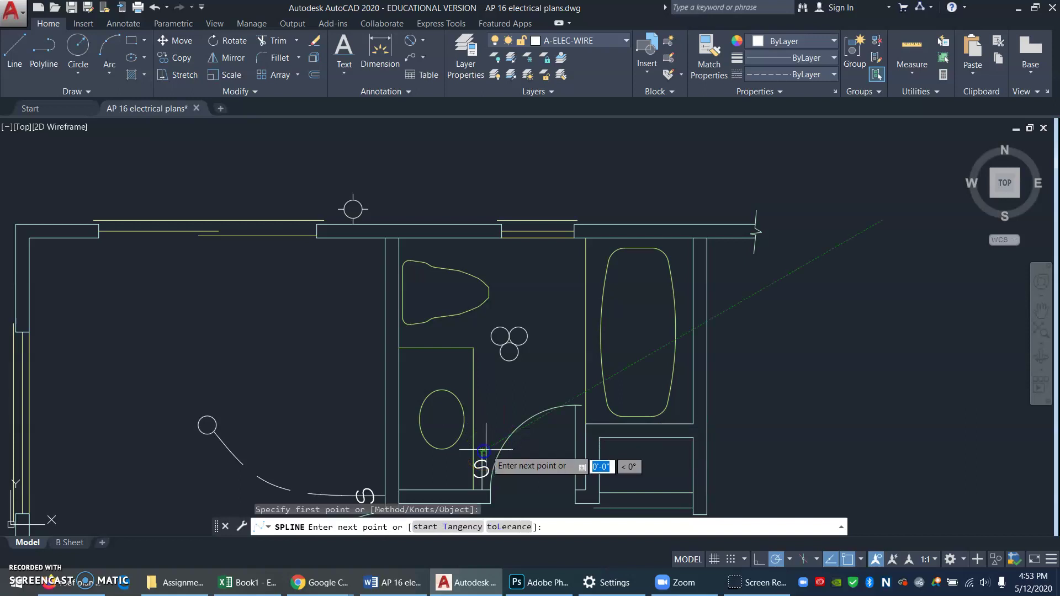
{"action": "left_click", "coordinate": [508, 407]}
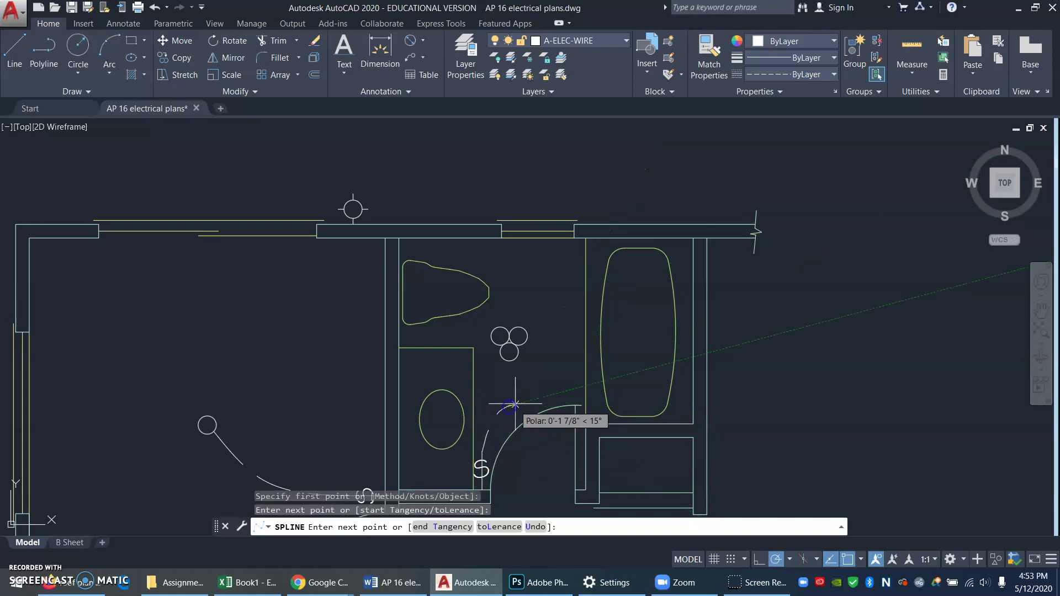
{"action": "left_click", "coordinate": [509, 360]}
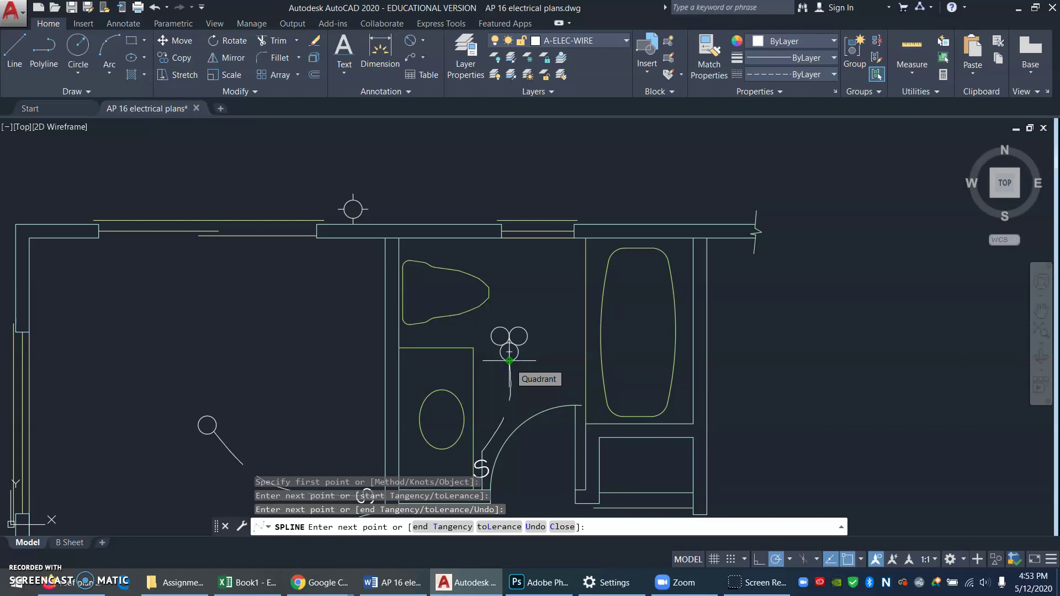
{"action": "key", "text": "Return"}
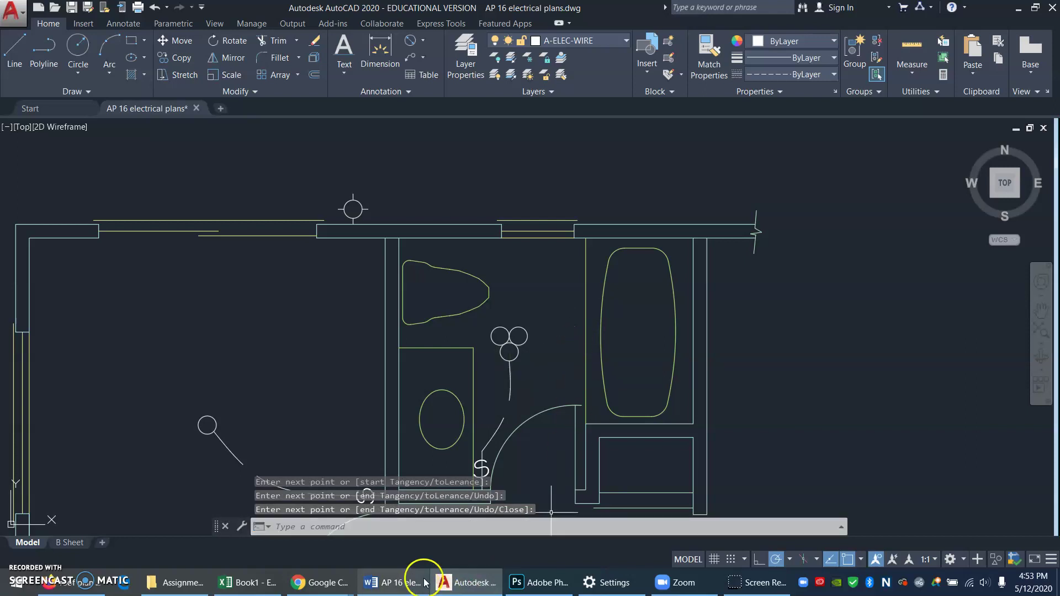
- Check the bathroom wiring and vent fan note on the Word reference sketch, and return to AutoCAD with the space above the bathroom in view
{"action": "left_click", "coordinate": [402, 589]}
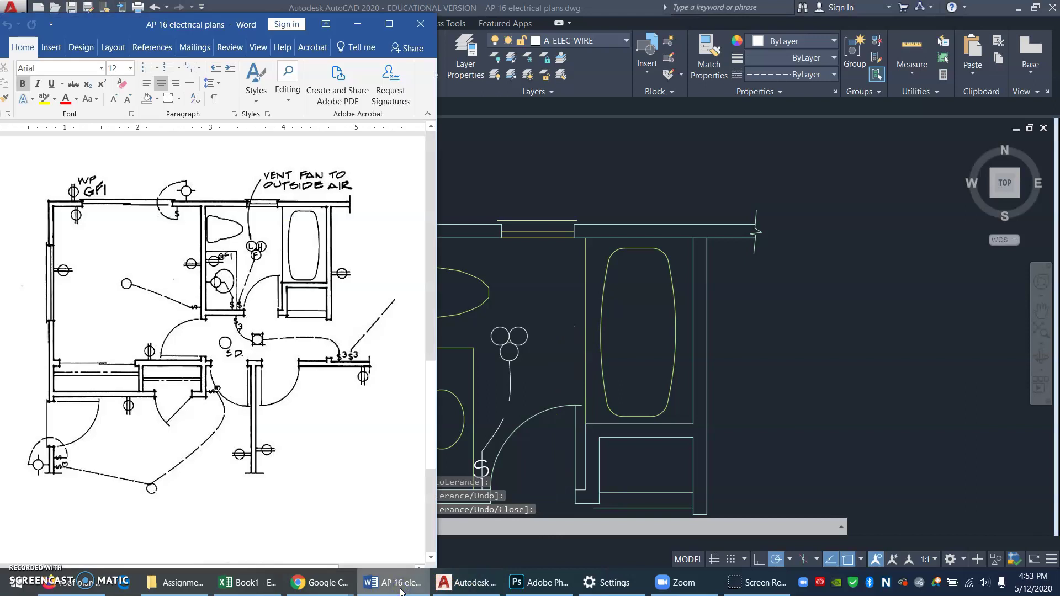
{"action": "left_click", "coordinate": [549, 373]}
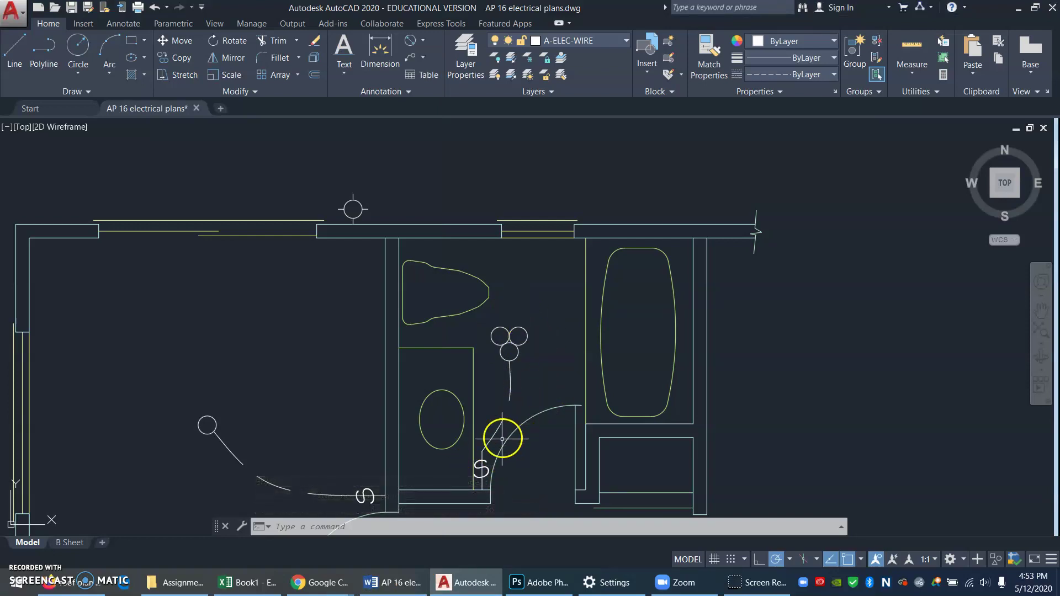
{"action": "left_click", "coordinate": [536, 380]}
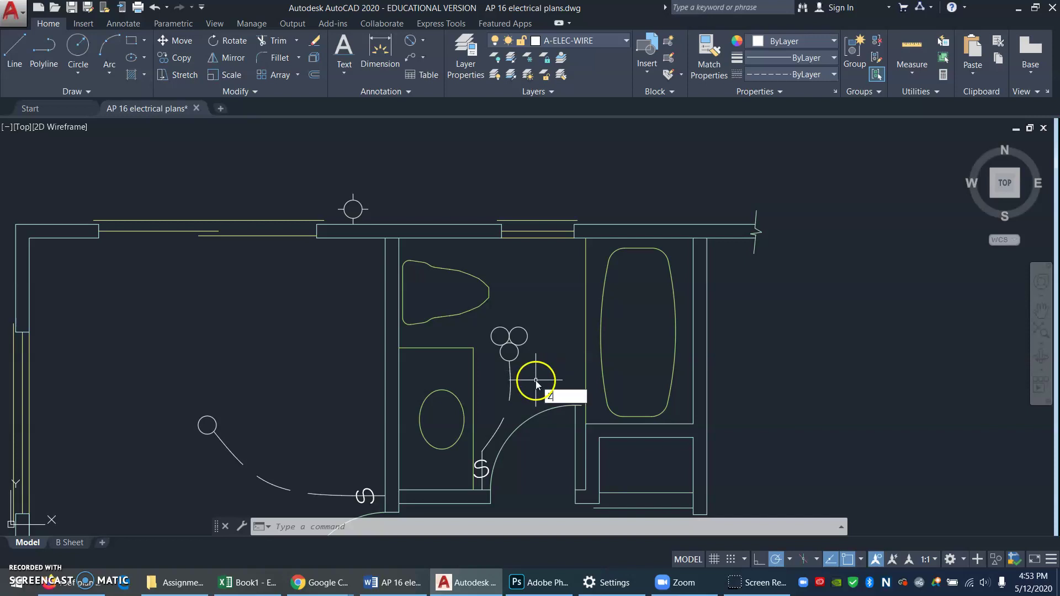
{"action": "key", "text": "Return"}
{"action": "key", "text": "Return"}
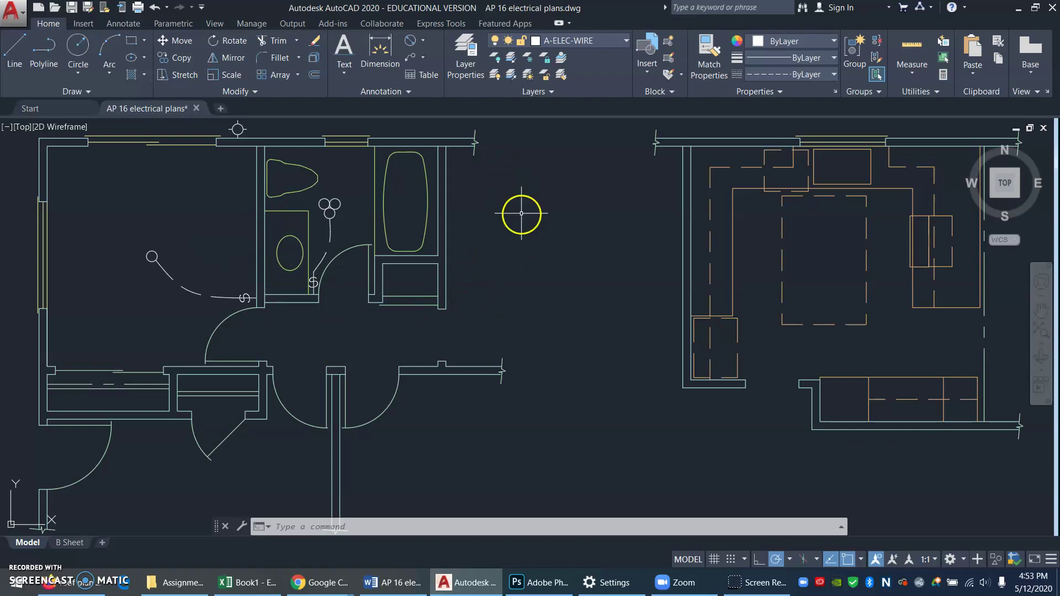
{"action": "key", "text": "Return"}
{"action": "mouse_move", "coordinate": [534, 182]}
{"action": "left_mouse_down"}
{"action": "mouse_move", "coordinate": [516, 267]}
{"action": "mouse_move", "coordinate": [491, 287]}
{"action": "left_mouse_up"}
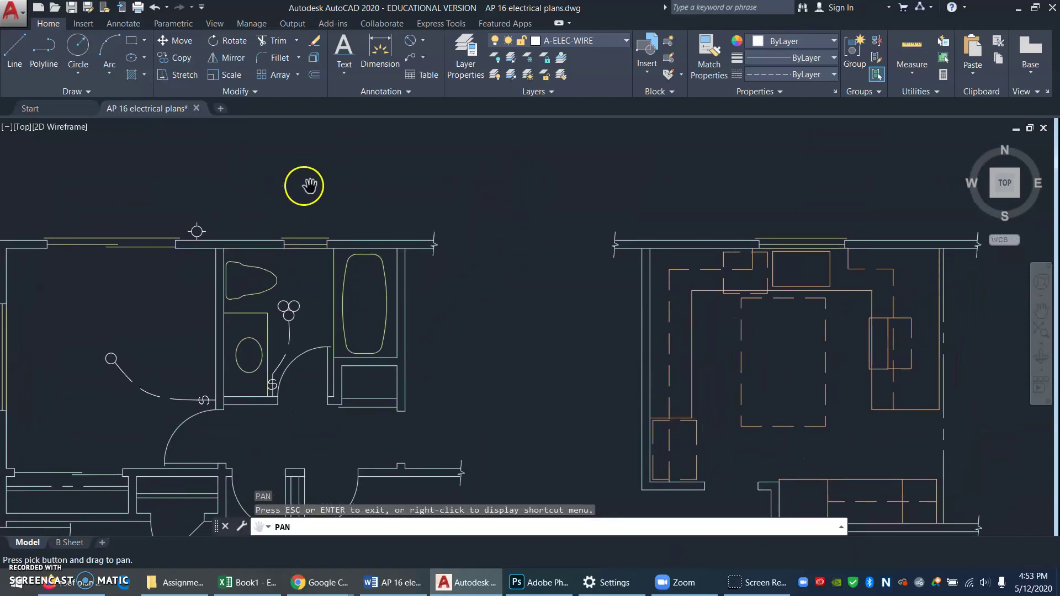
{"action": "key", "text": "Escape"}
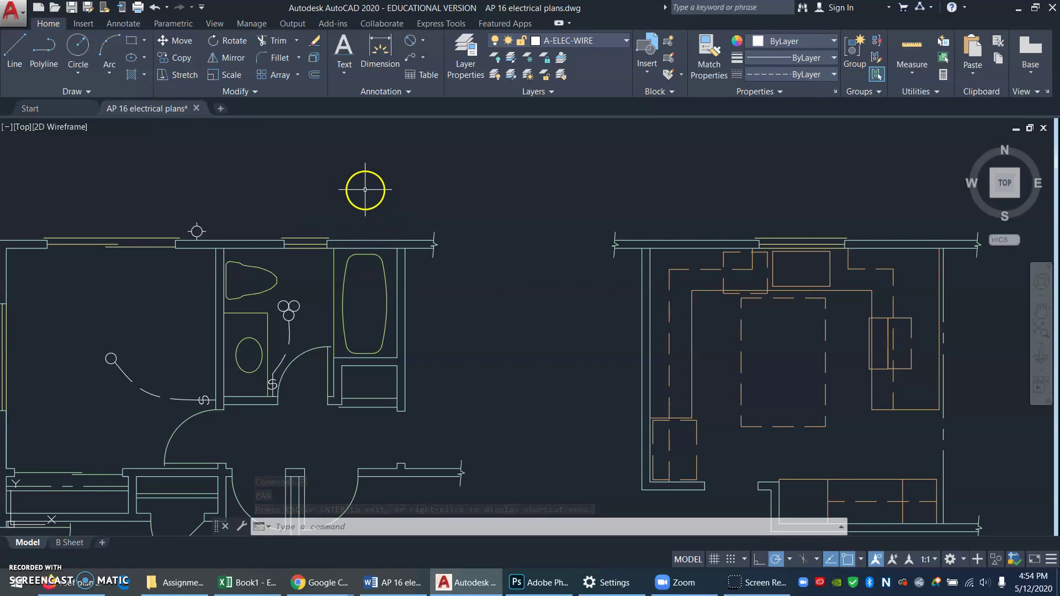
{"action": "left_click", "coordinate": [401, 582]}
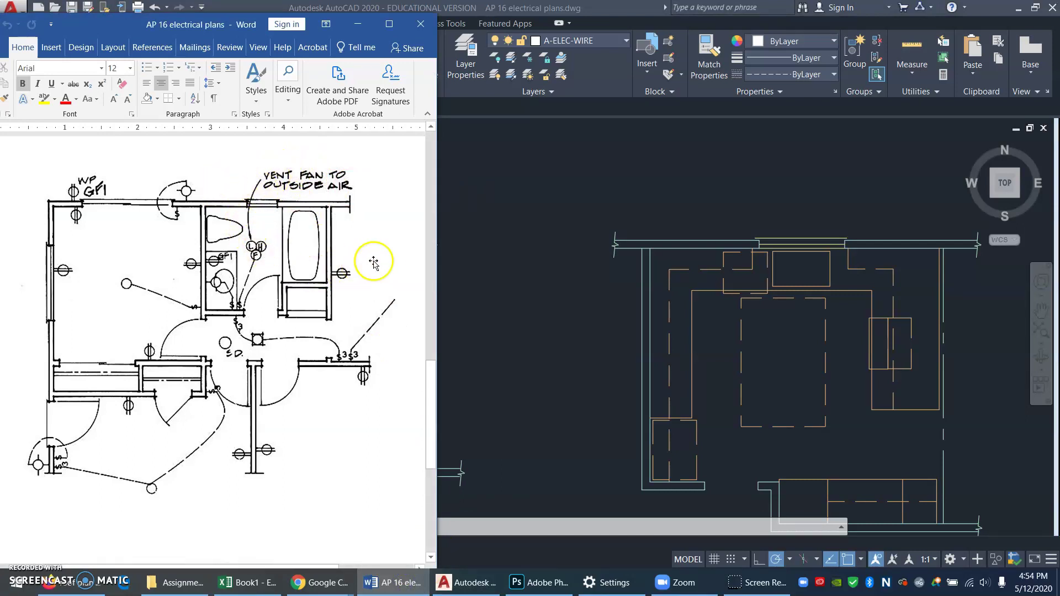
{"action": "left_click", "coordinate": [538, 188]}
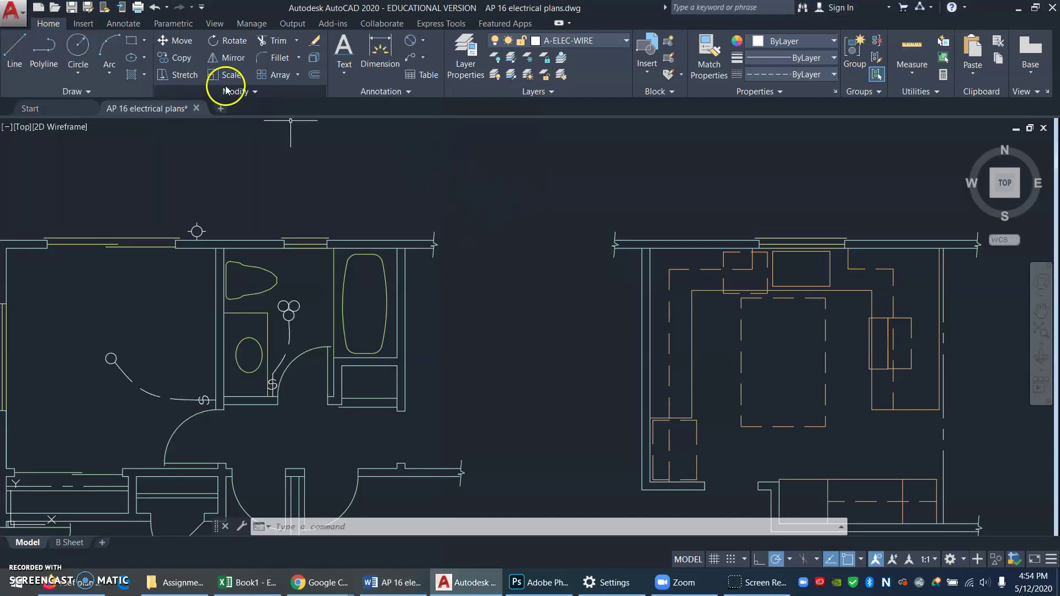
- Modify the Standard multileader style with a specified scale of 48 and a new text height
{"action": "left_click", "coordinate": [125, 22]}
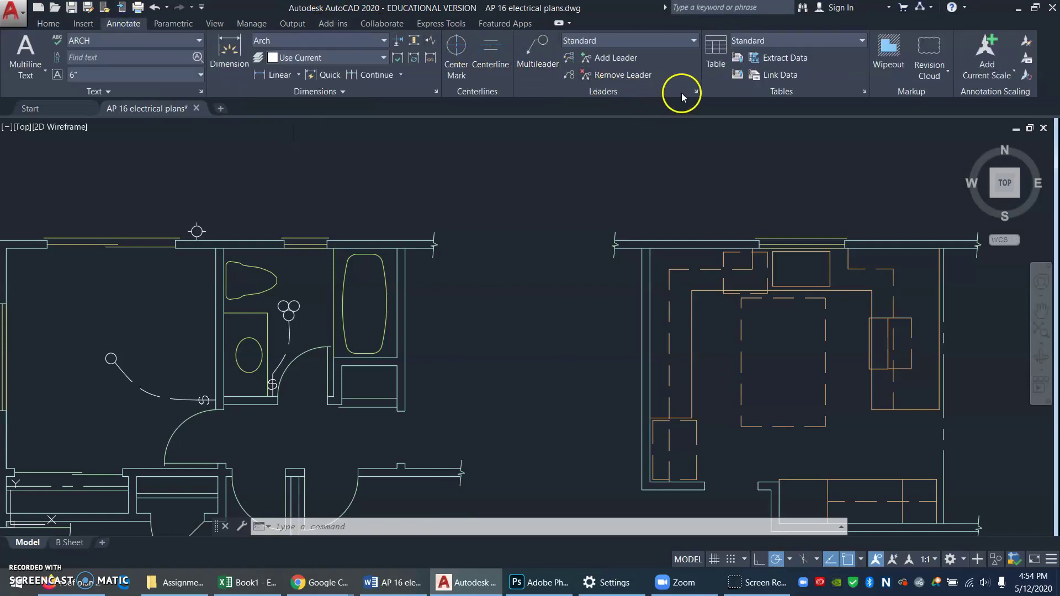
{"action": "left_click", "coordinate": [697, 91]}
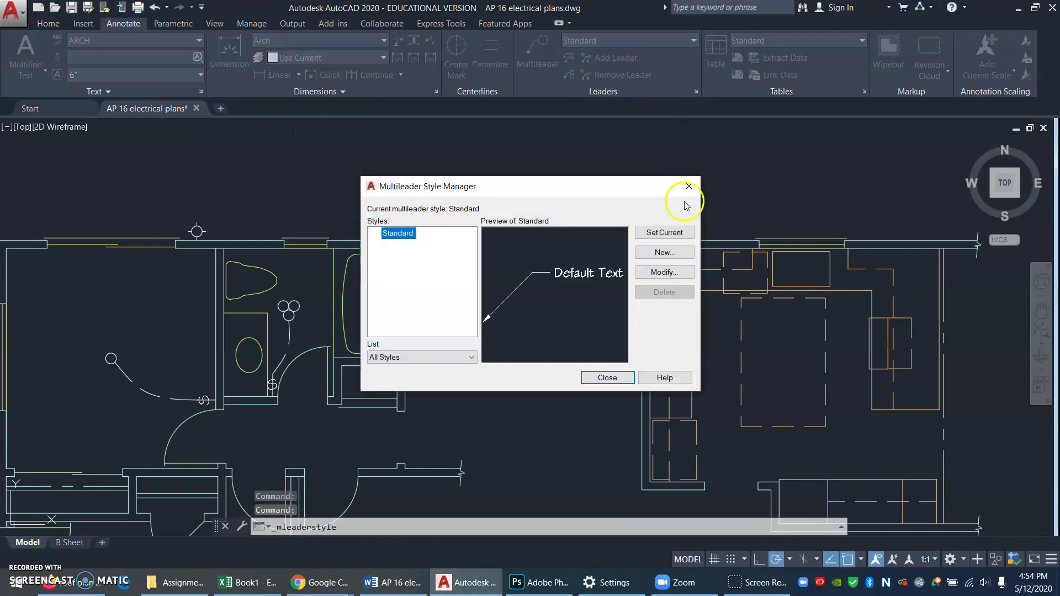
{"action": "left_click", "coordinate": [664, 272]}
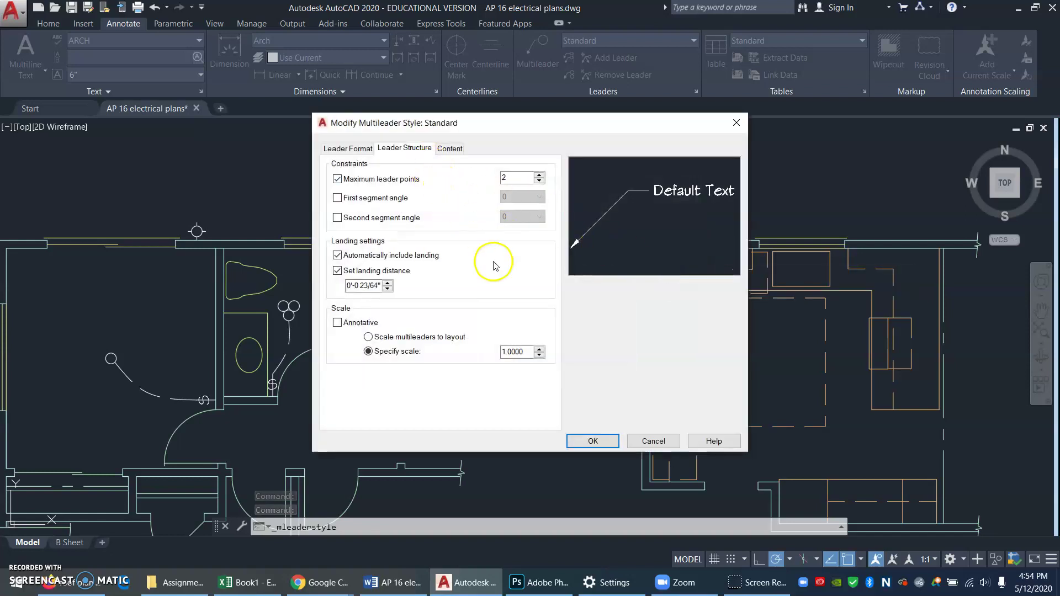
{"action": "left_click", "coordinate": [526, 350]}
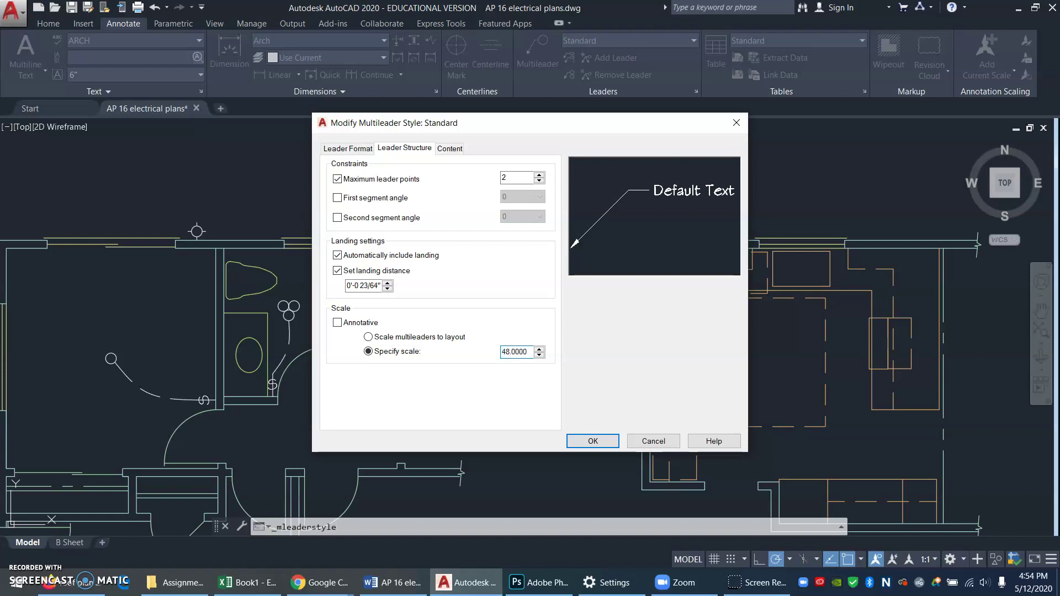
{"action": "left_click", "coordinate": [353, 148]}
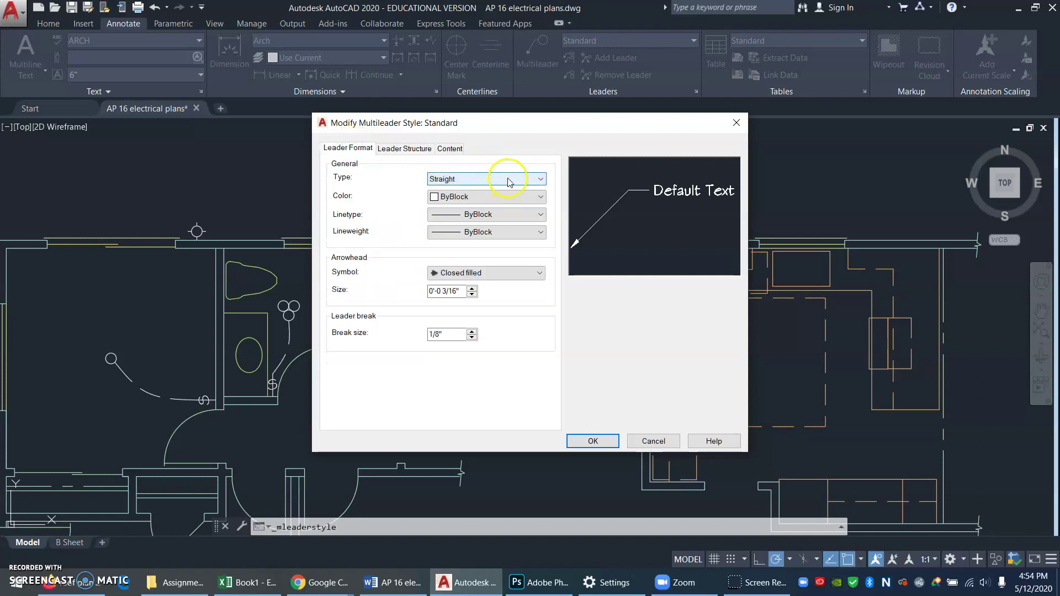
{"action": "left_click", "coordinate": [450, 148]}
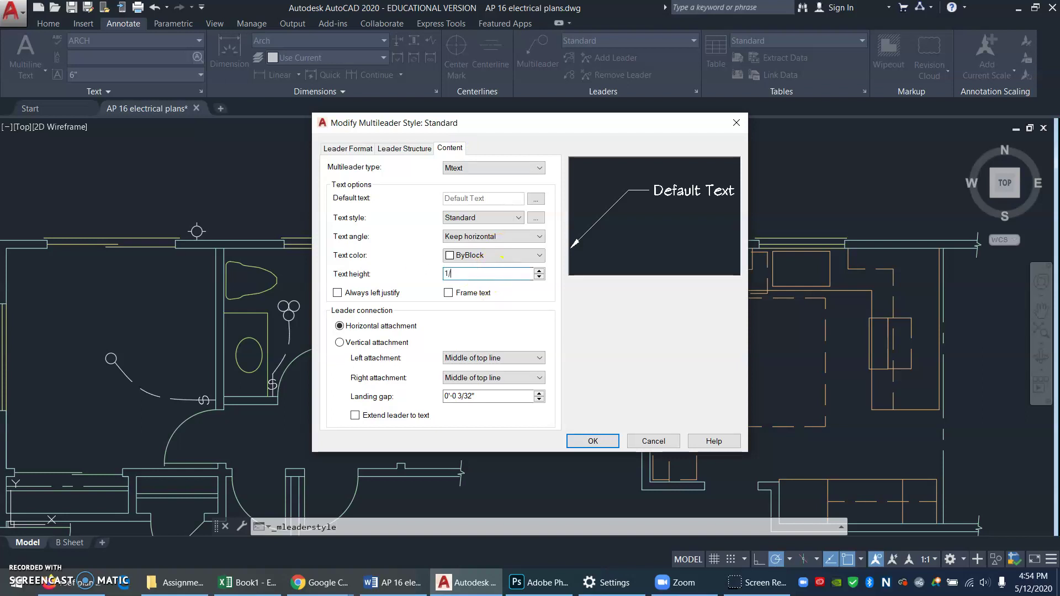
{"action": "left_click", "coordinate": [595, 442]}
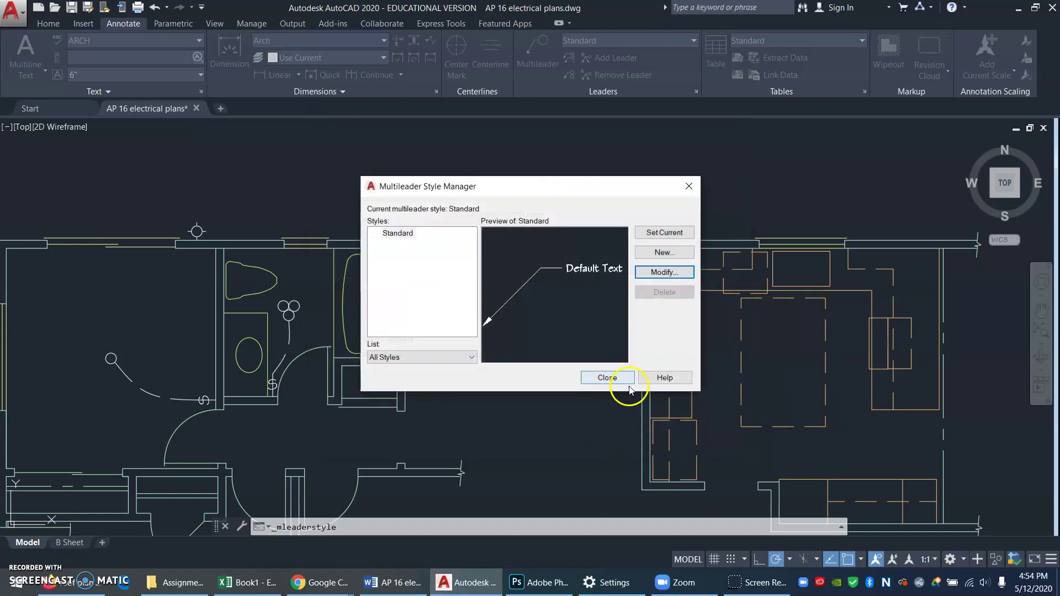
{"action": "left_click", "coordinate": [607, 378]}
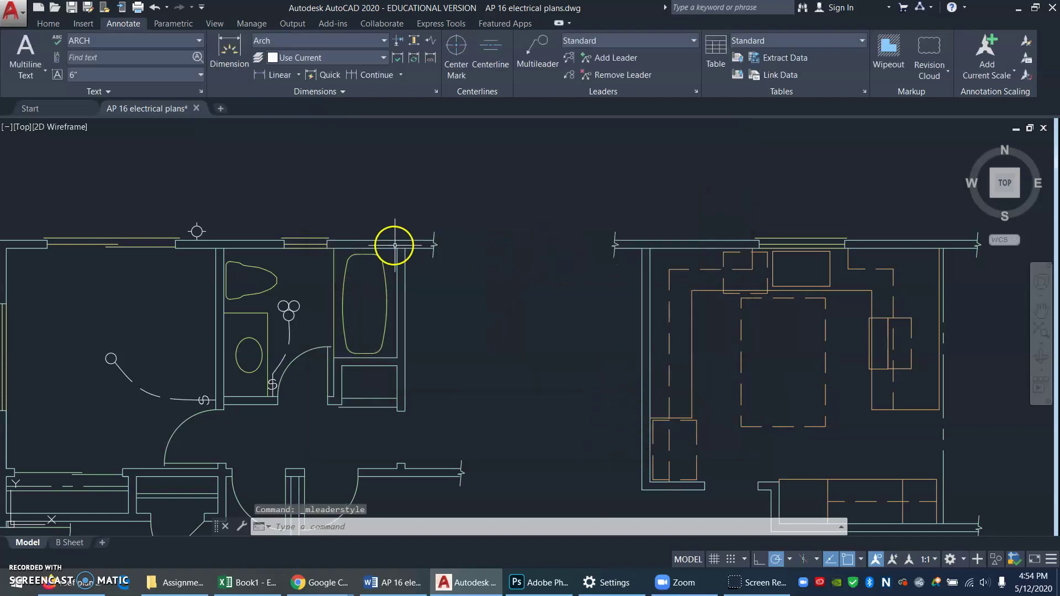
{"action": "left_click", "coordinate": [544, 41]}
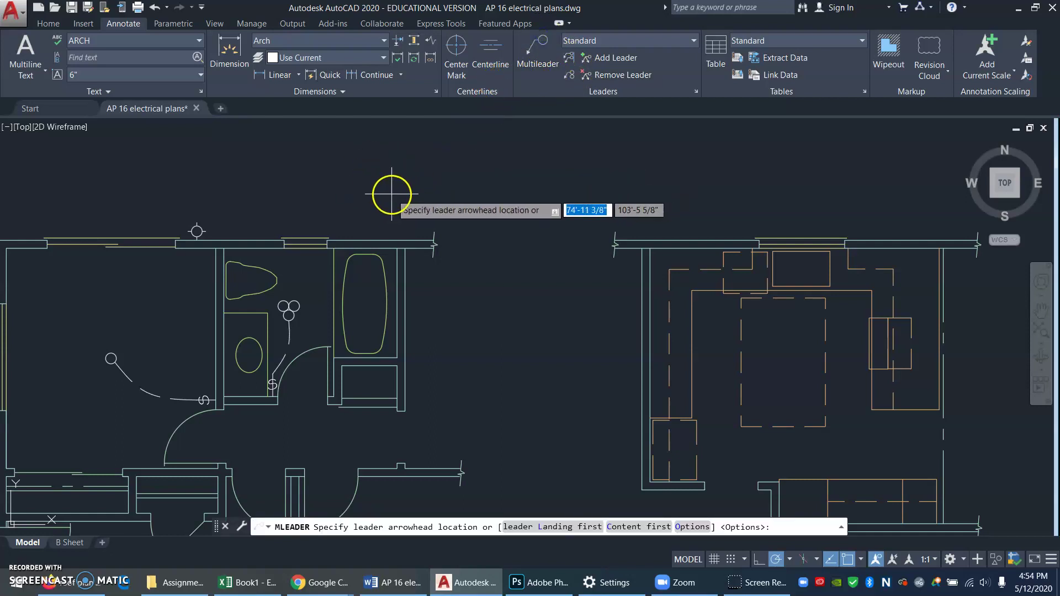
{"action": "left_click", "coordinate": [358, 202]}
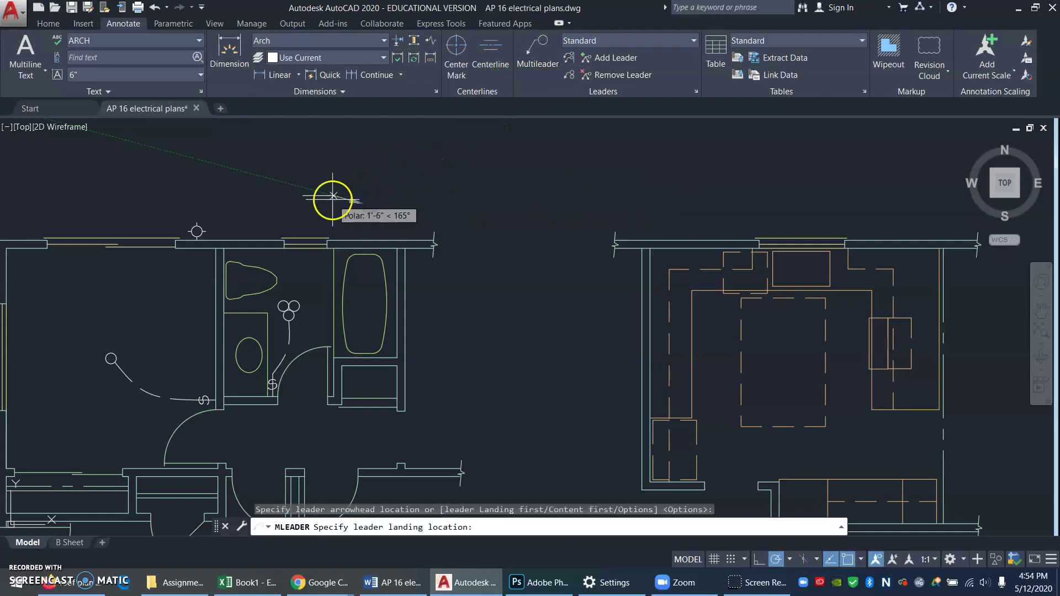
{"action": "key", "text": "Escape"}
{"action": "key", "text": "Escape"}
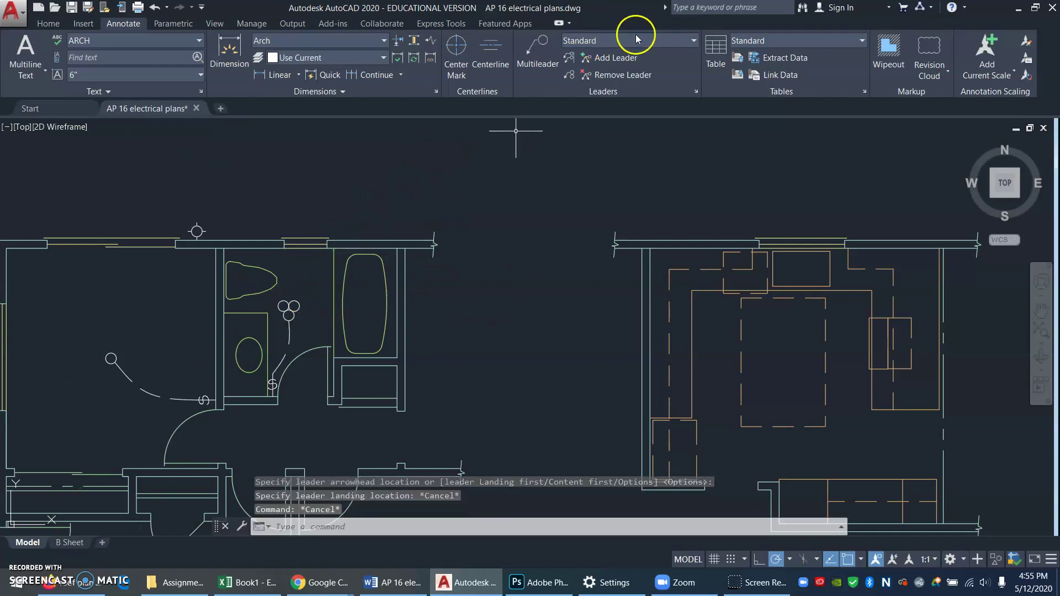
- Bring back the drawing and layer tools in place of the annotation tools
{"action": "left_click", "coordinate": [48, 23]}
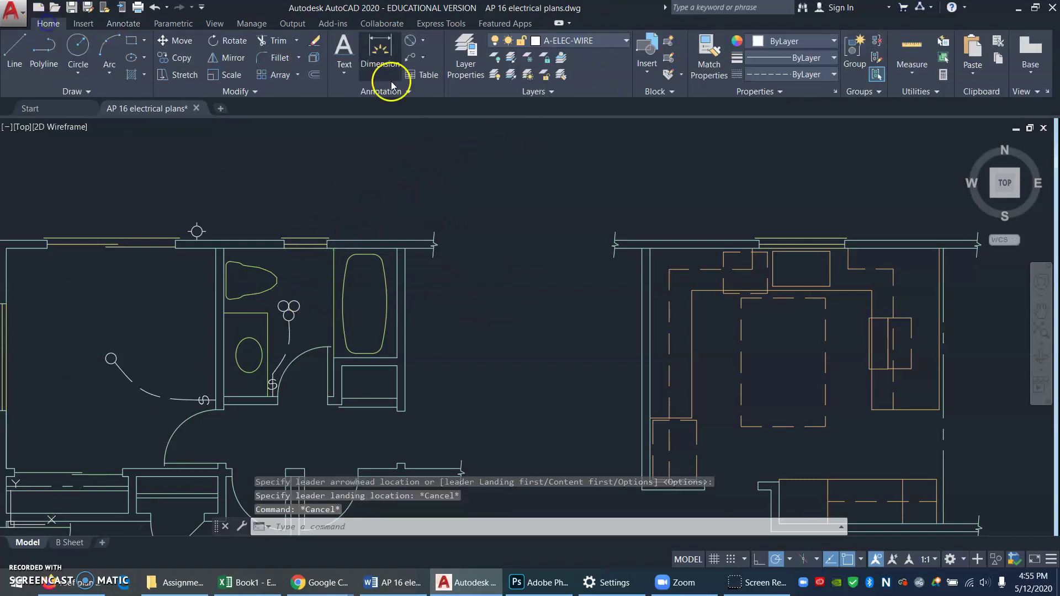